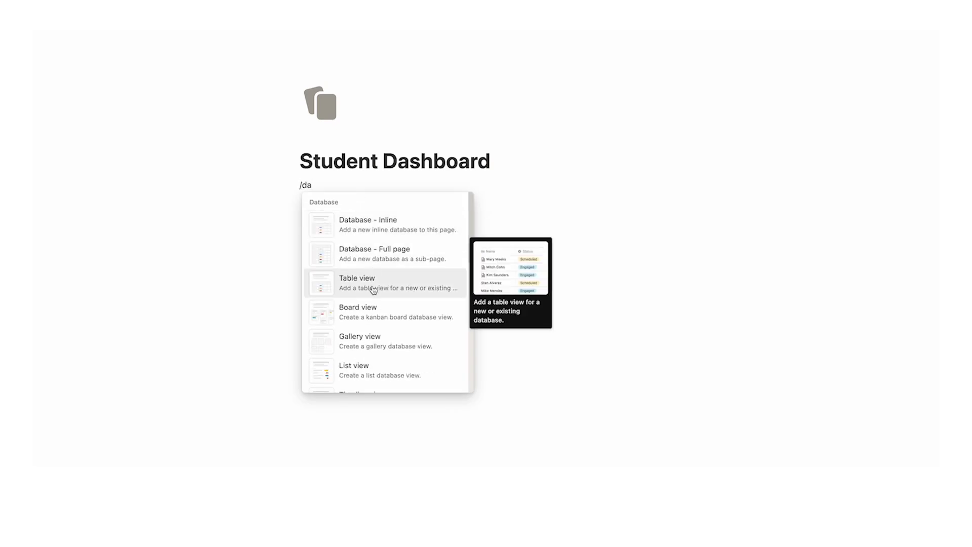
Insert a table view linked to a new database and name the database Courses
left_click(373, 287)
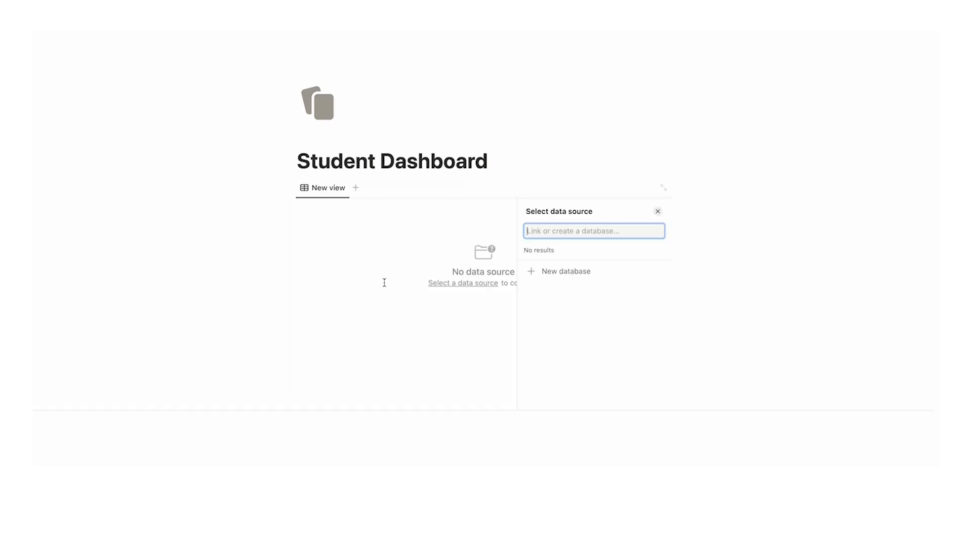
left_click(567, 271)
type("Courses")
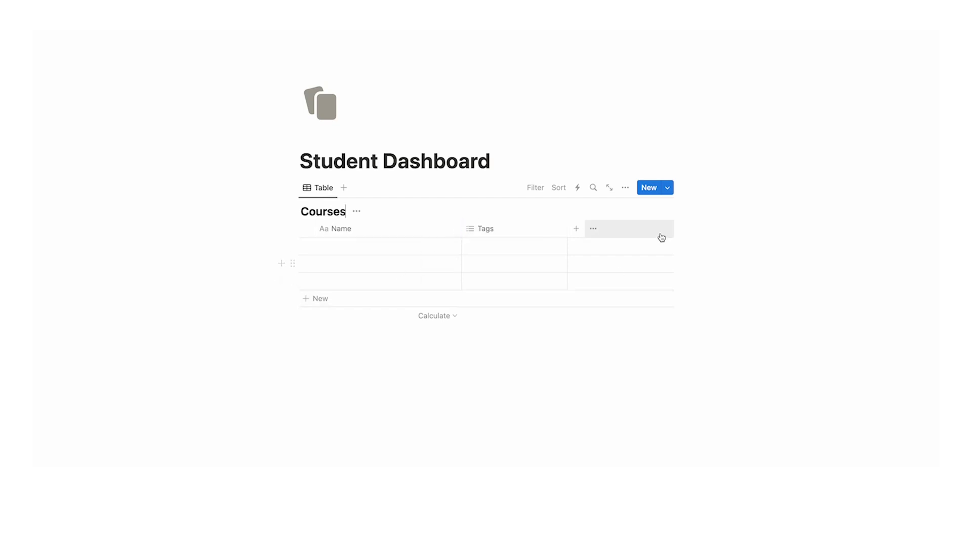
Change the Courses database view to a Gallery layout with the card size set to Small
left_click(626, 190)
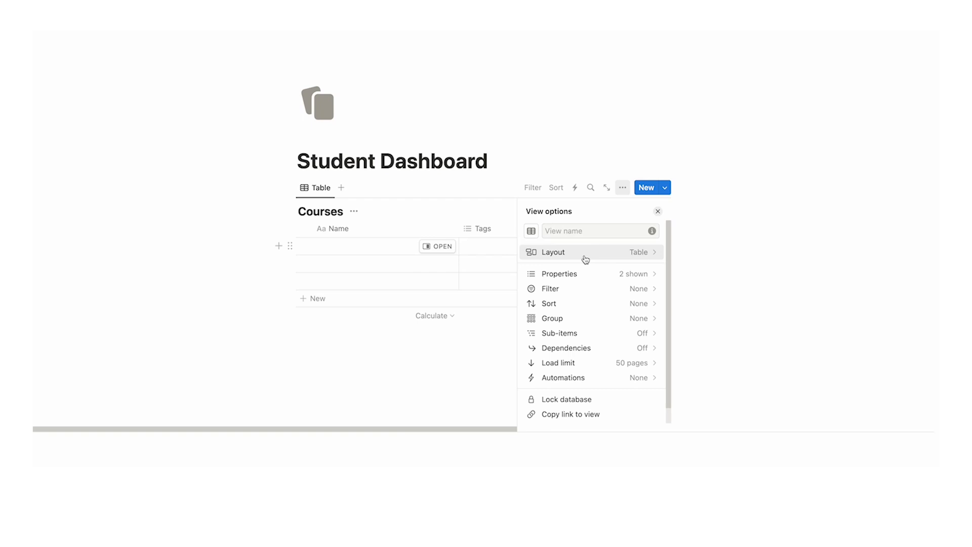
left_click(612, 258)
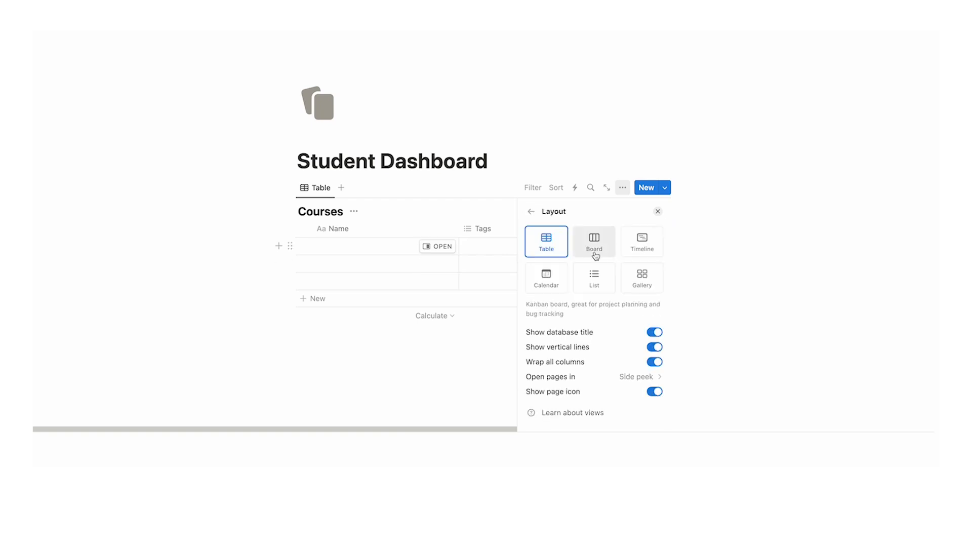
left_click(660, 281)
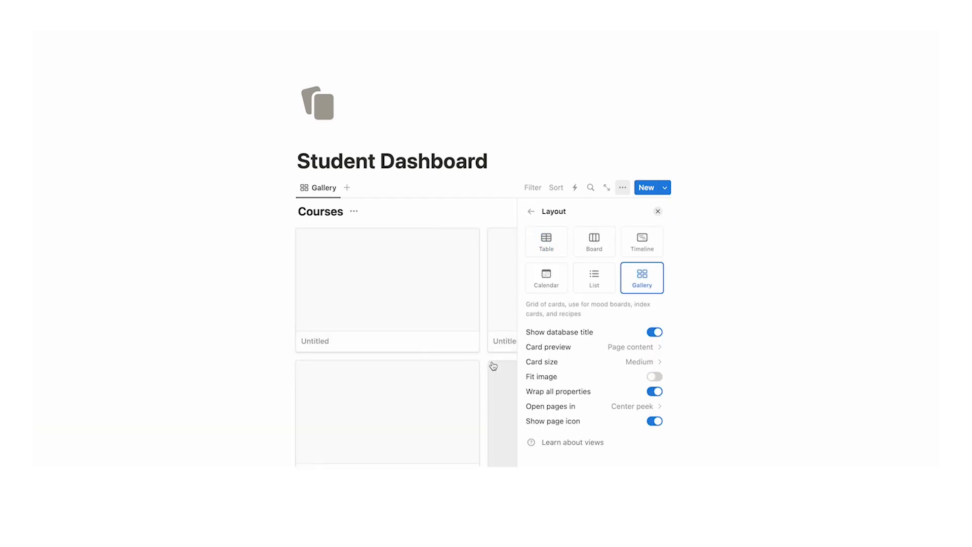
left_click(599, 365)
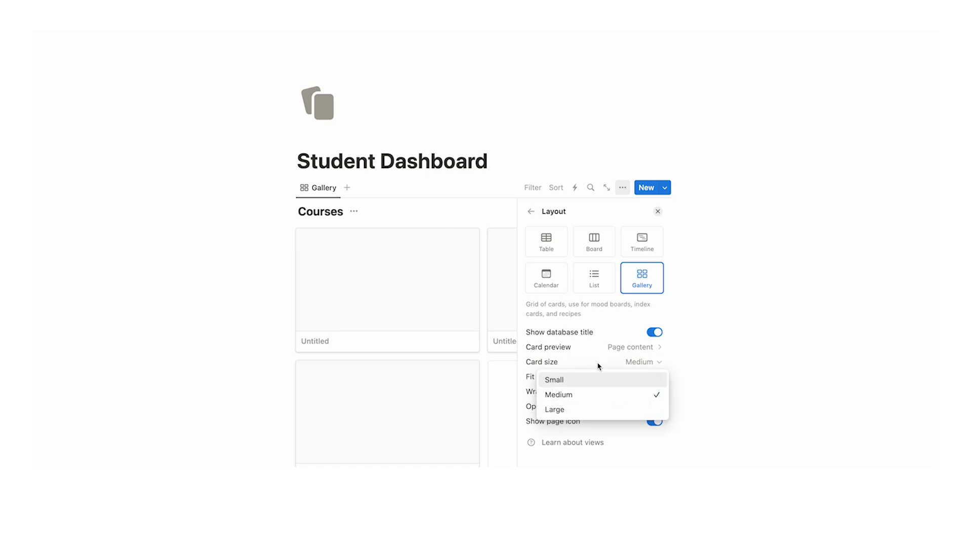
left_click(580, 381)
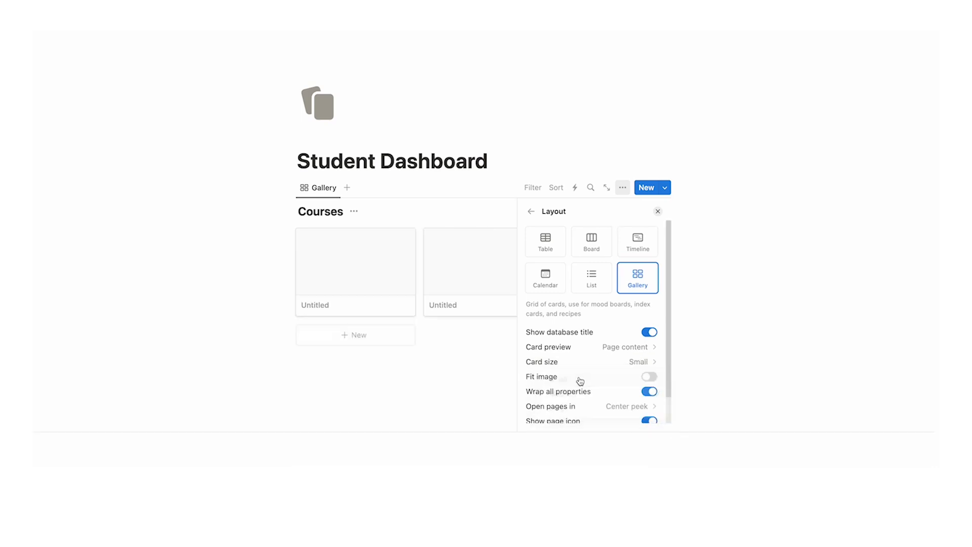
left_click(658, 211)
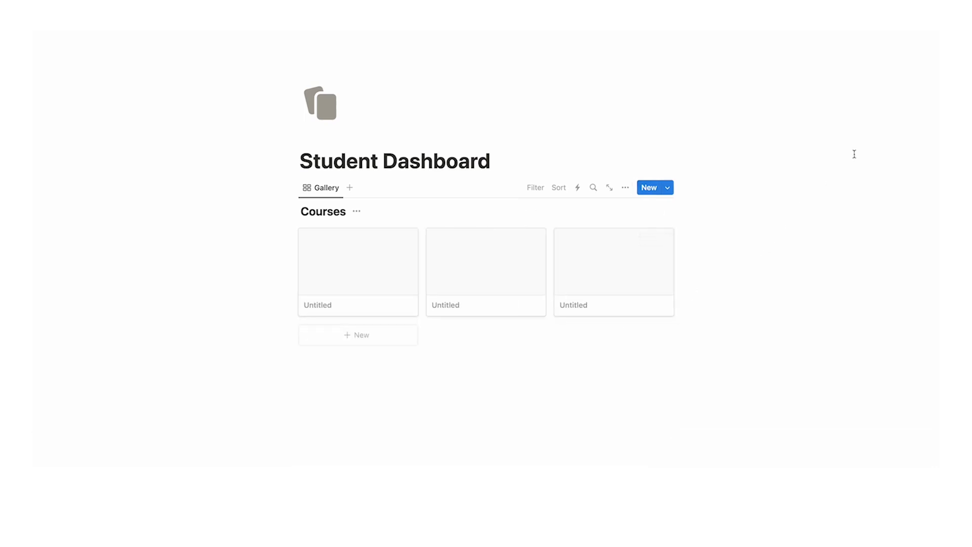
Enable full width for the Student Dashboard page
left_click(929, 21)
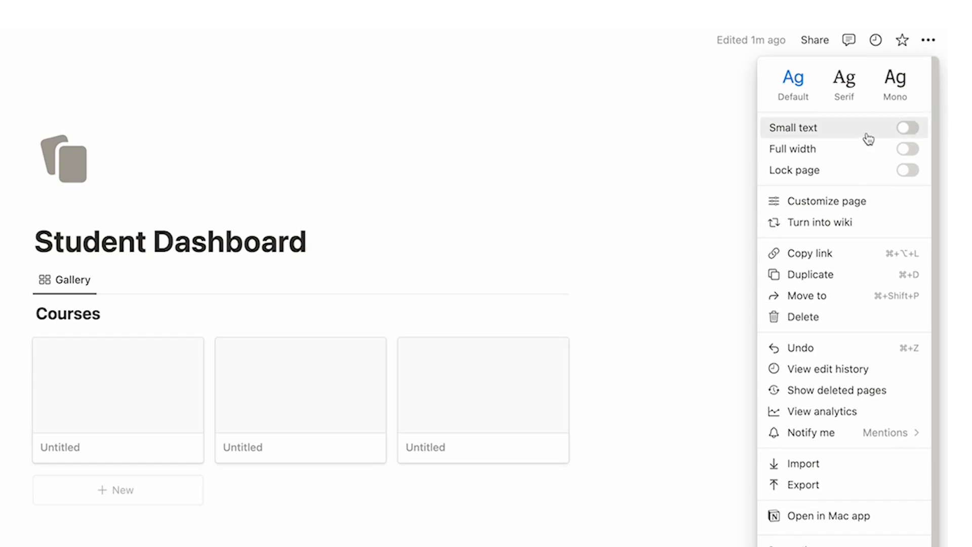
left_click(907, 149)
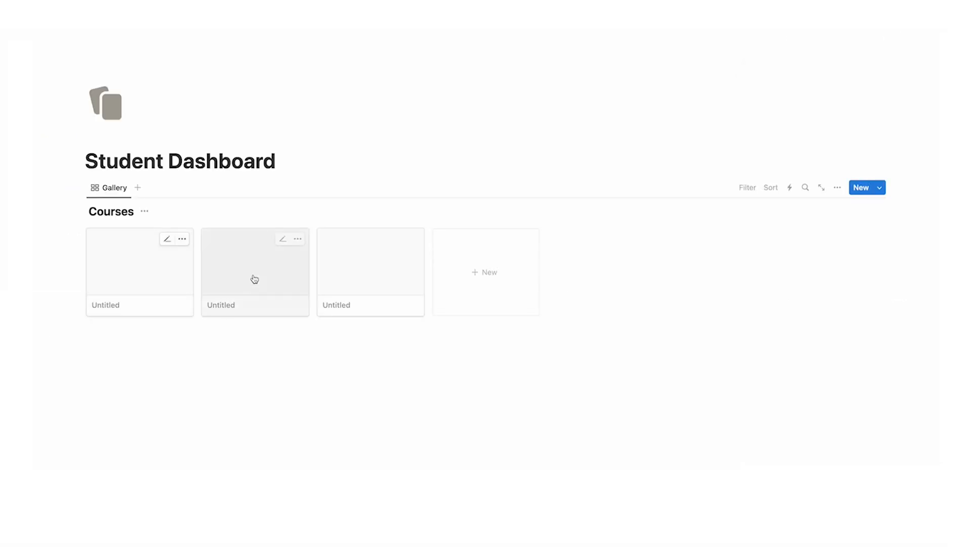
Name the first two cards in the Courses gallery Marketing and Notion Studies
left_click(152, 284)
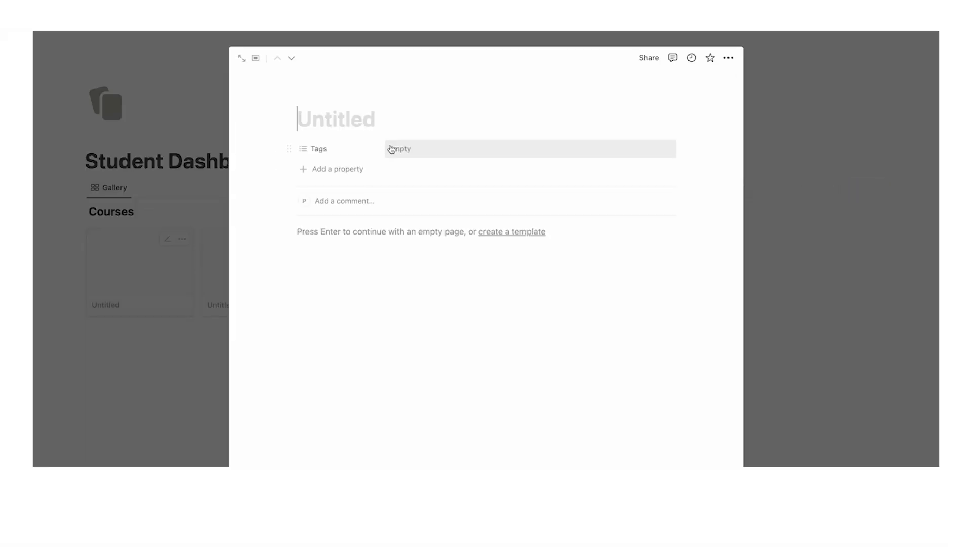
type("Marketing")
type("S")
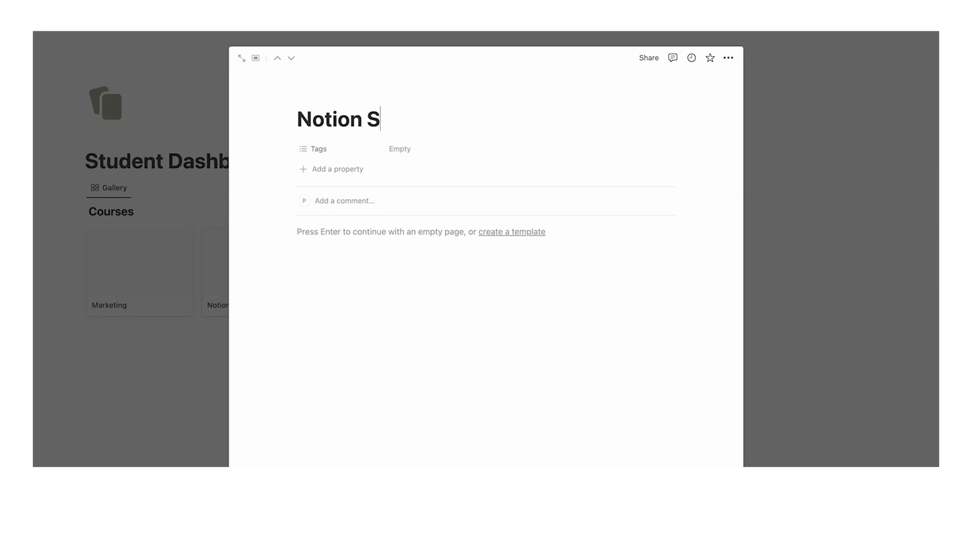
type("tudies")
Insert a table view below the Courses gallery, backed by a new database named Assignments
left_click(188, 335)
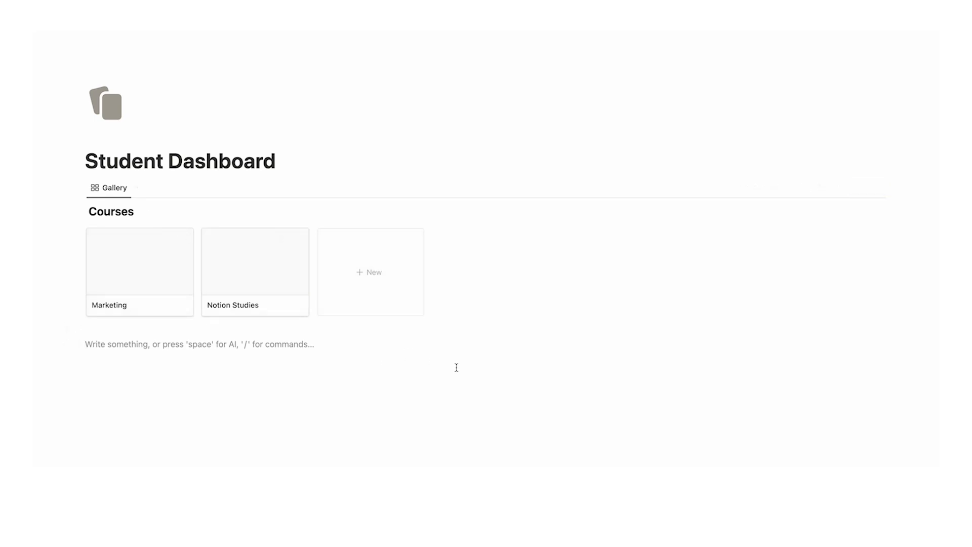
type("/da")
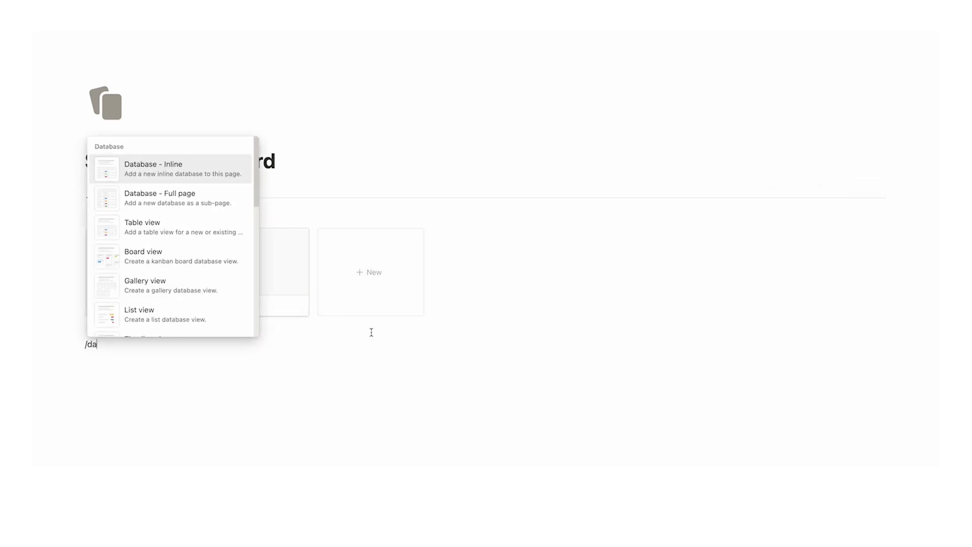
left_click(172, 228)
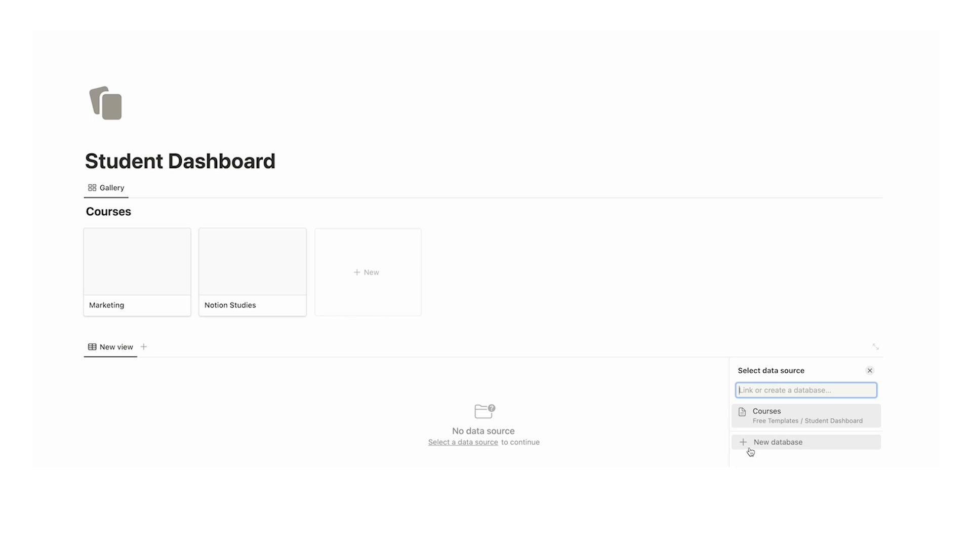
left_click(749, 448)
type("Assignments")
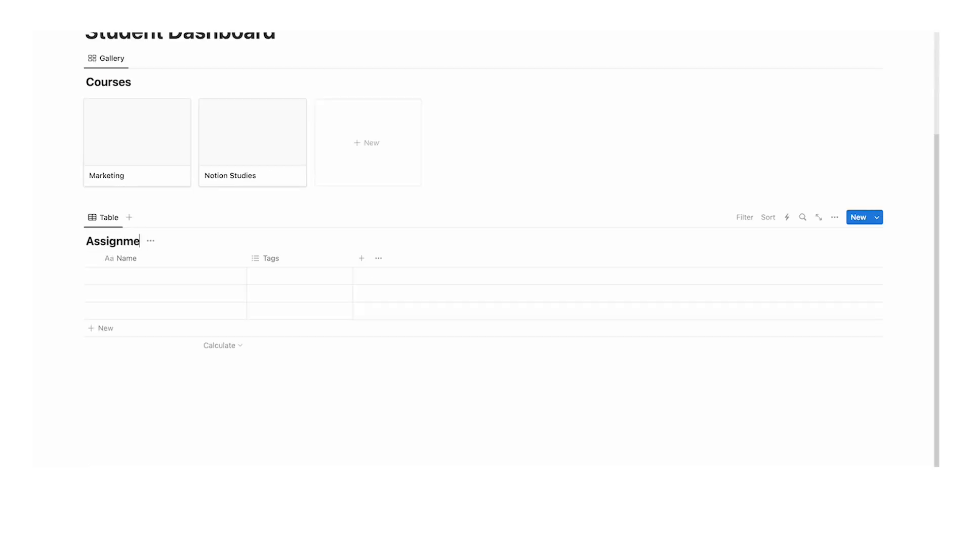
Rename the Tags property of the Assignments table to Stage
left_click(311, 260)
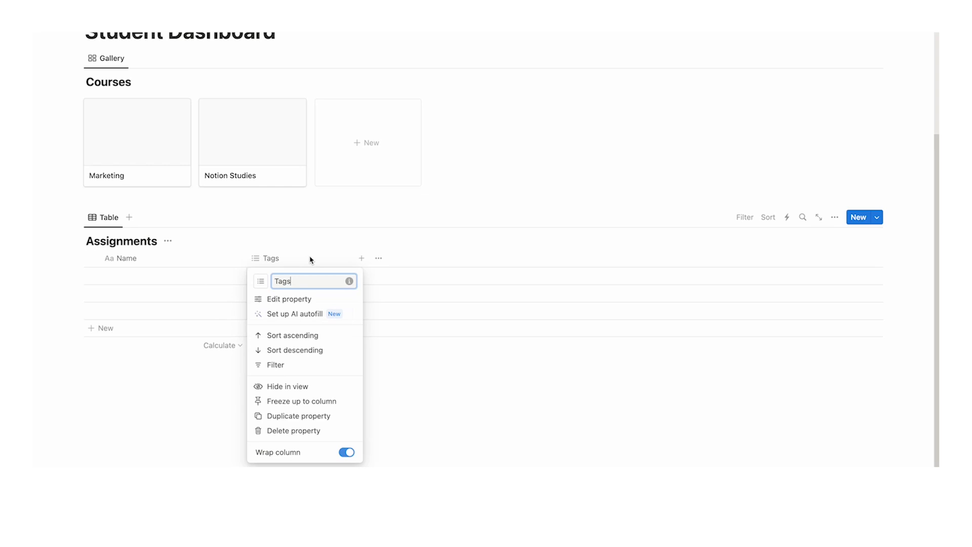
double_click(306, 285)
type("Stage")
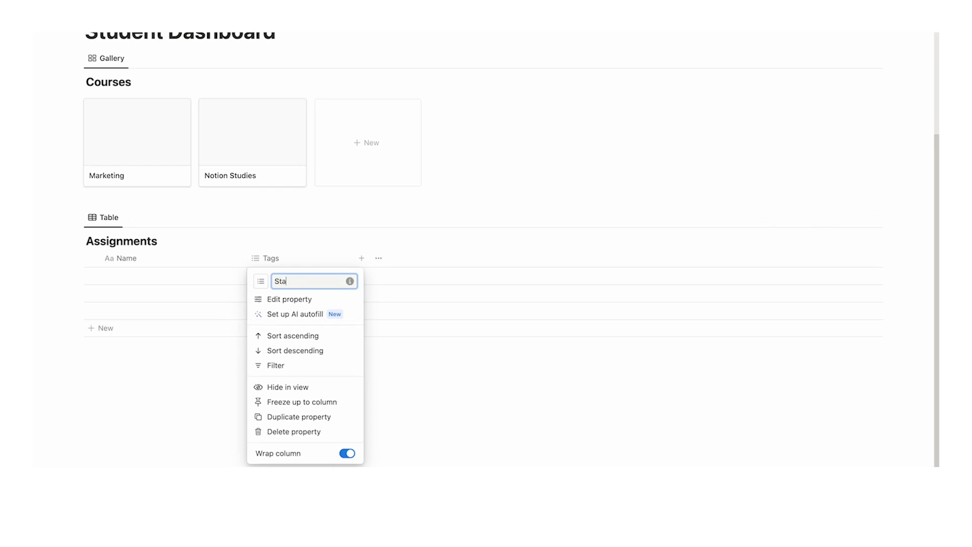
left_click(436, 355)
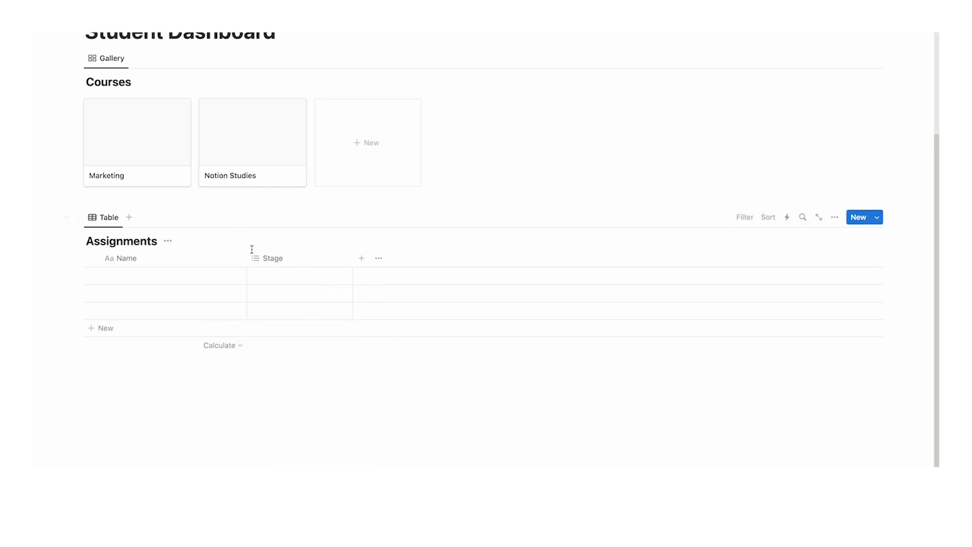
Change the Stage property's type to Select
left_click(304, 262)
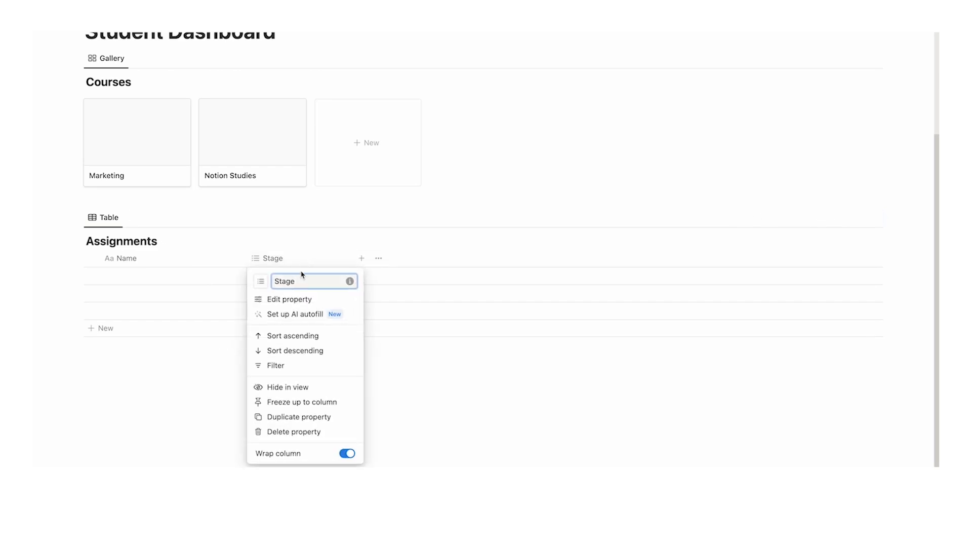
left_click(307, 300)
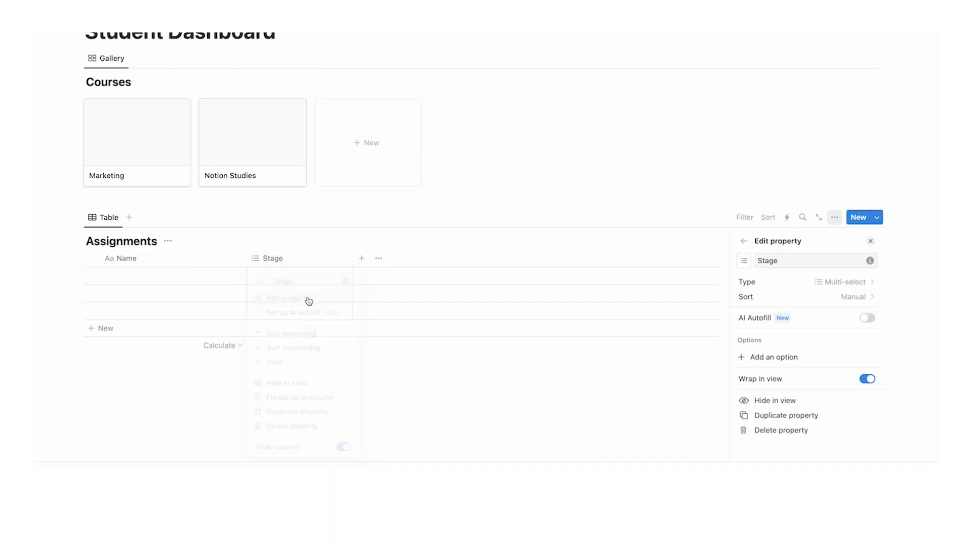
left_click(792, 287)
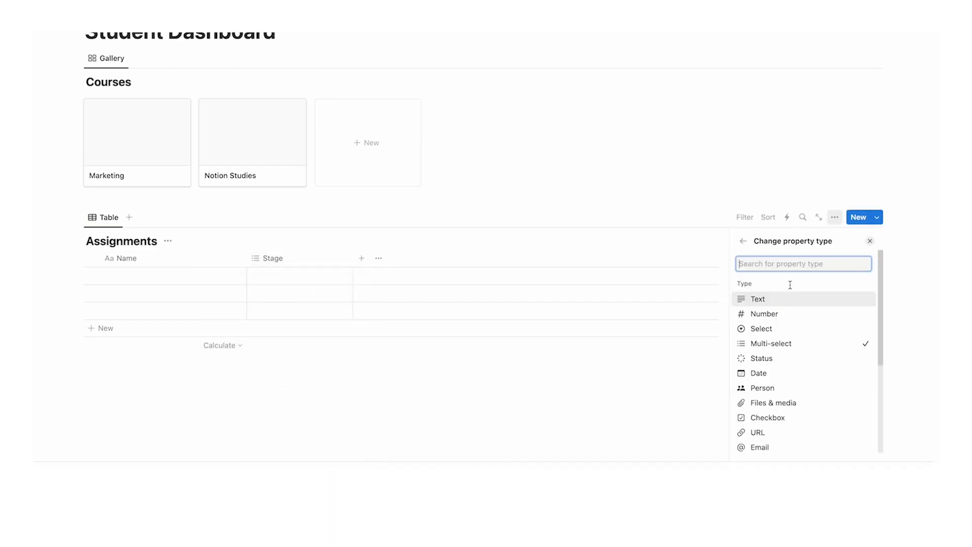
left_click(797, 330)
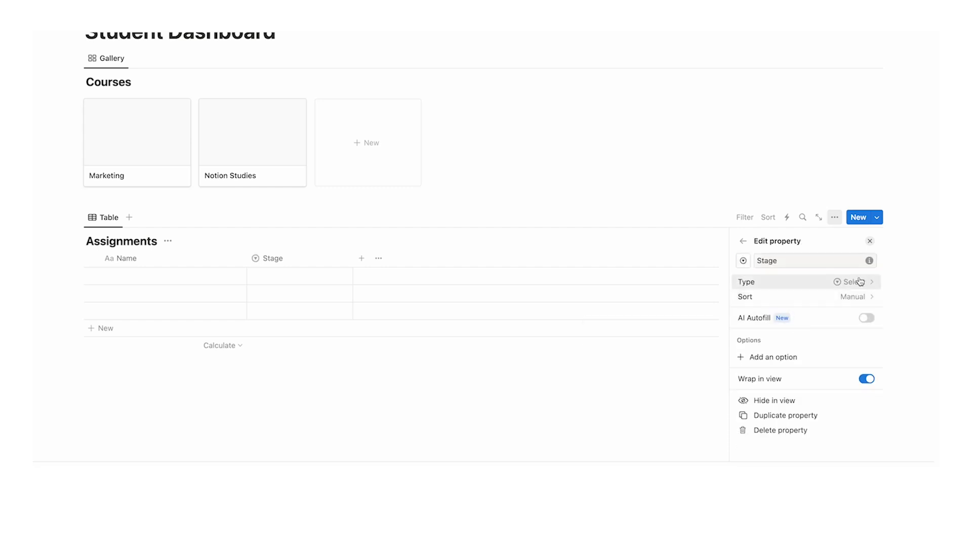
left_click(870, 242)
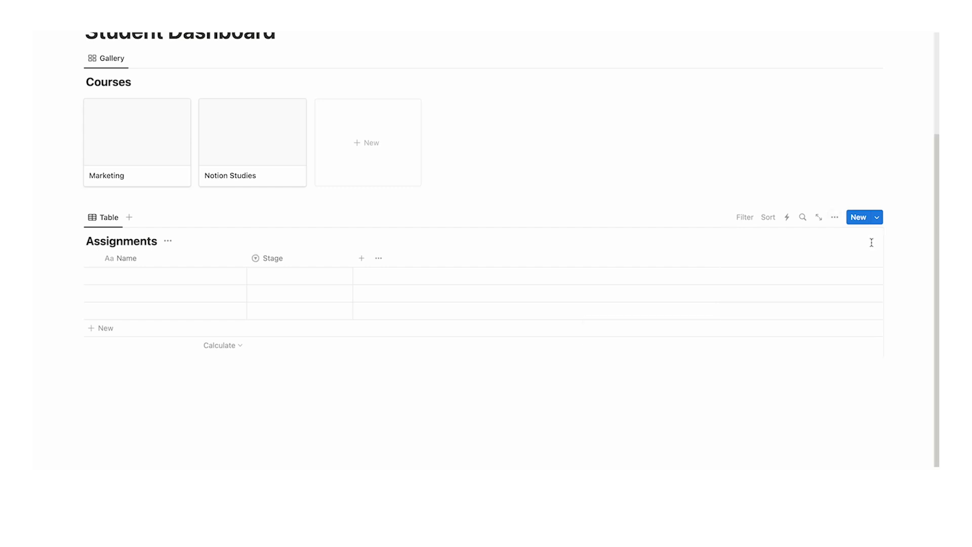
Create the Stage options Started, Working On and Submitted from the first assignment row, leaving Submitted selected
left_click(307, 282)
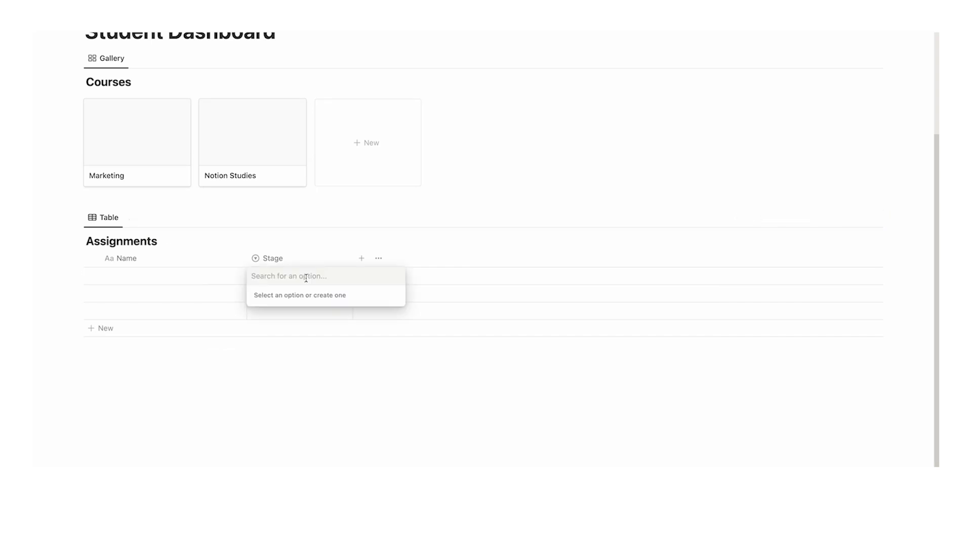
type("Started")
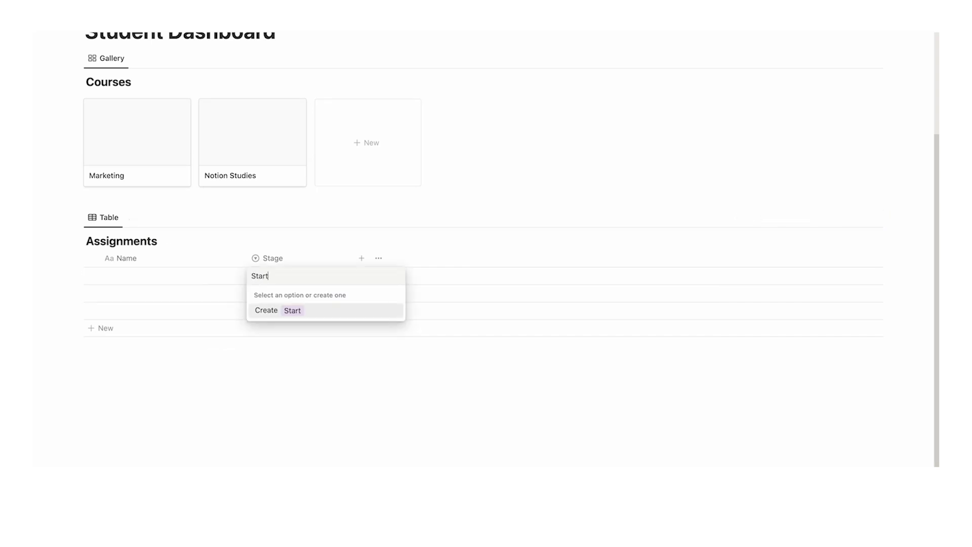
key("Return")
type("Working On")
key("Return")
key("Return")
type("Submitted")
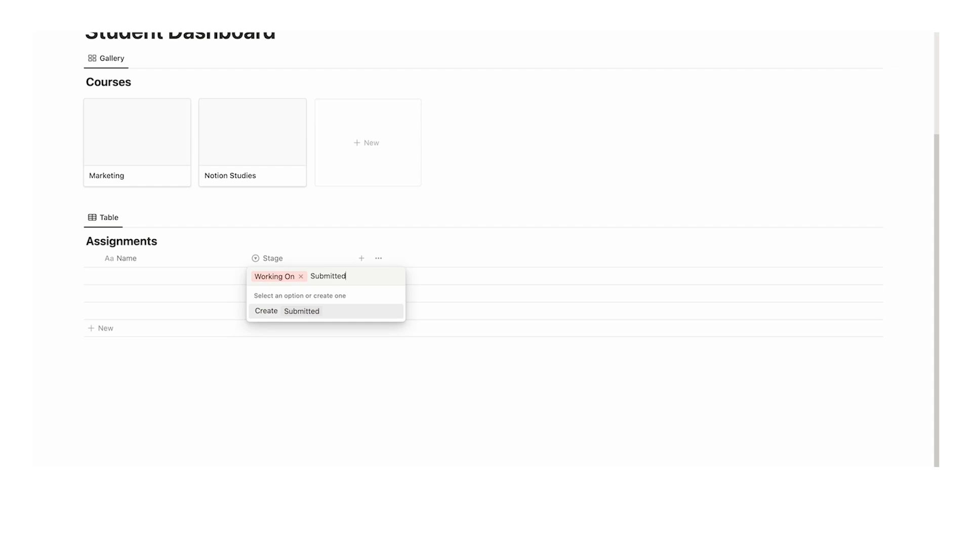
left_click(303, 311)
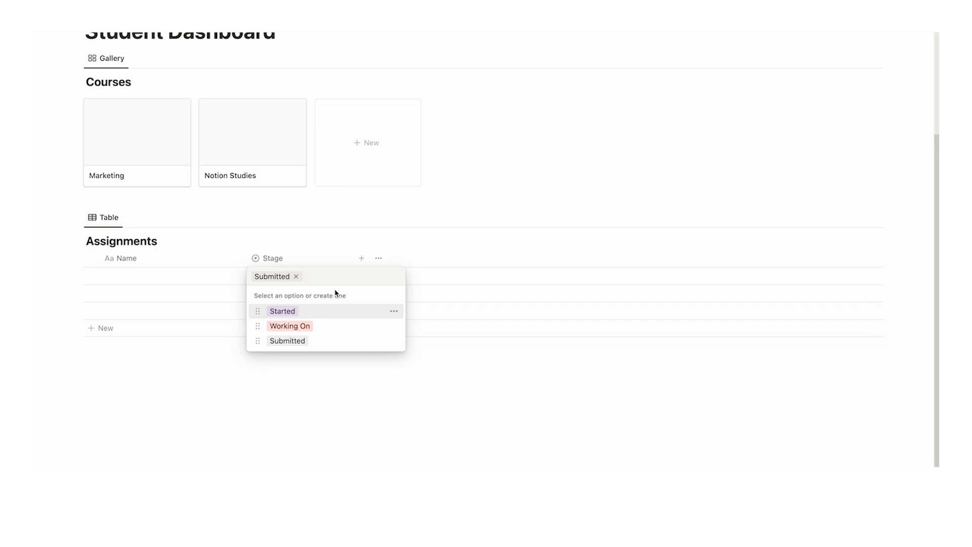
Color the Stage options: Started orange, Working On yellow and Submitted green
left_click(394, 311)
left_click(392, 212)
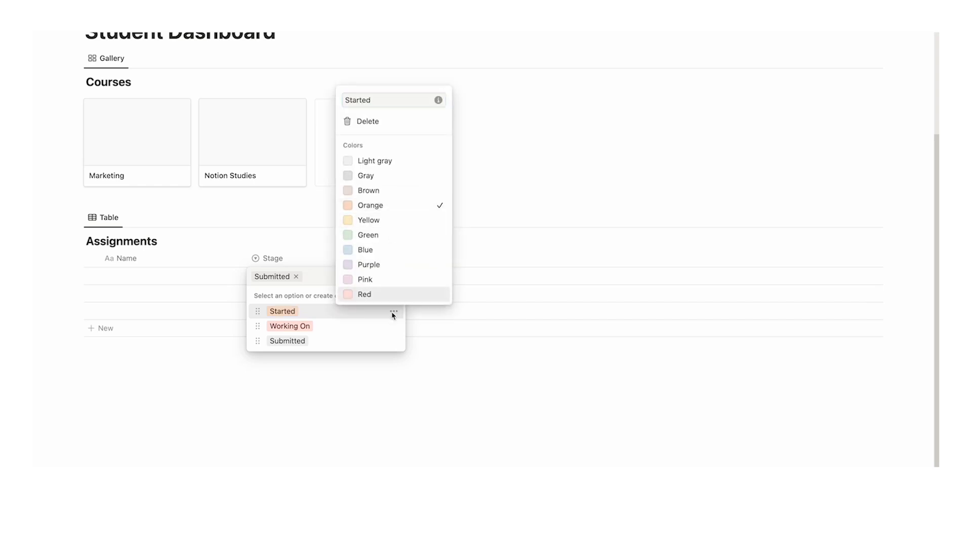
left_click(394, 325)
left_click(401, 238)
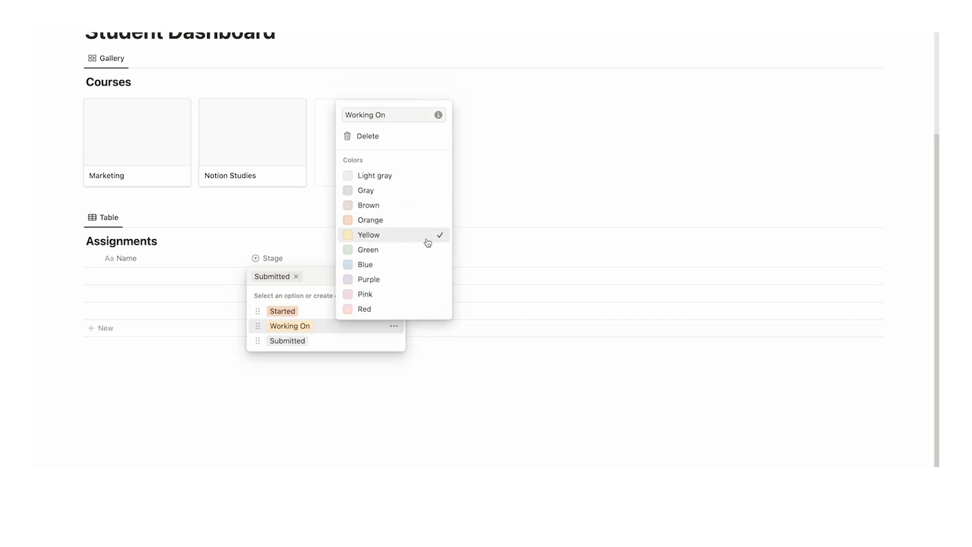
left_click(394, 341)
left_click(389, 264)
left_click(321, 264)
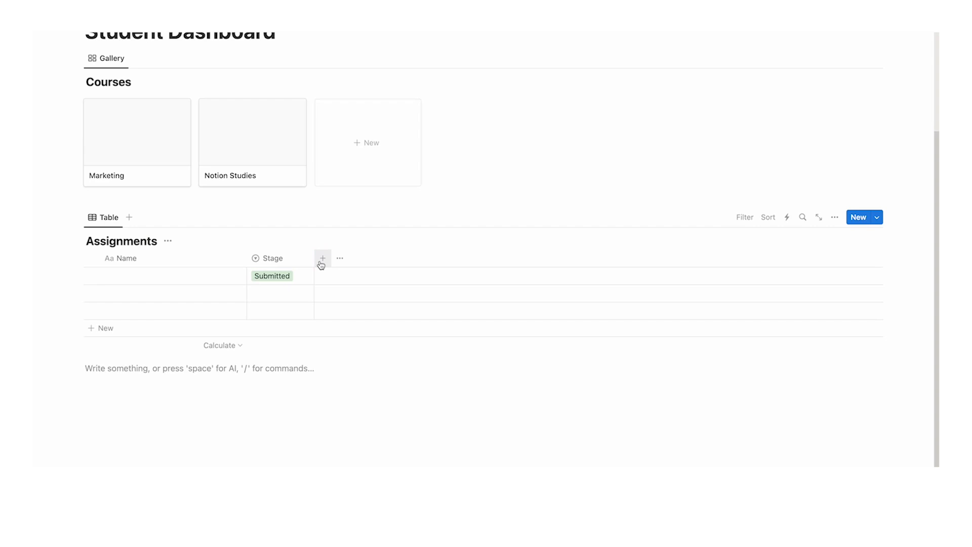
Add a URL property named Assignment Brief to the Assignments table
left_click(322, 259)
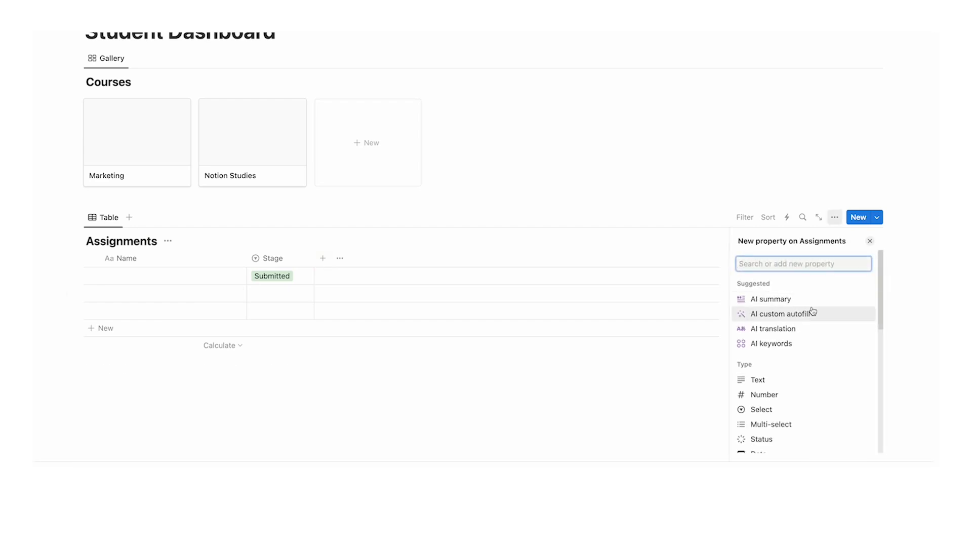
scroll(802, 317, "down", 2)
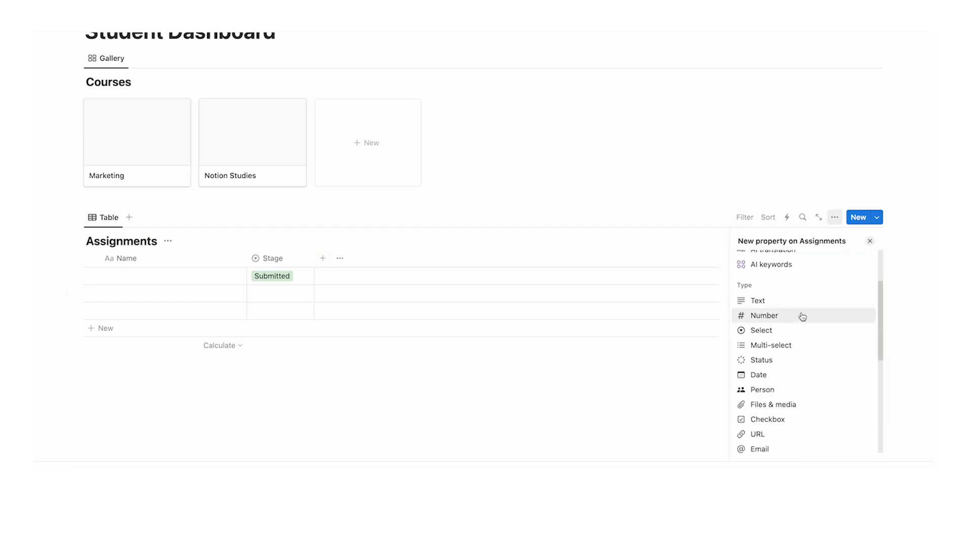
left_click(777, 434)
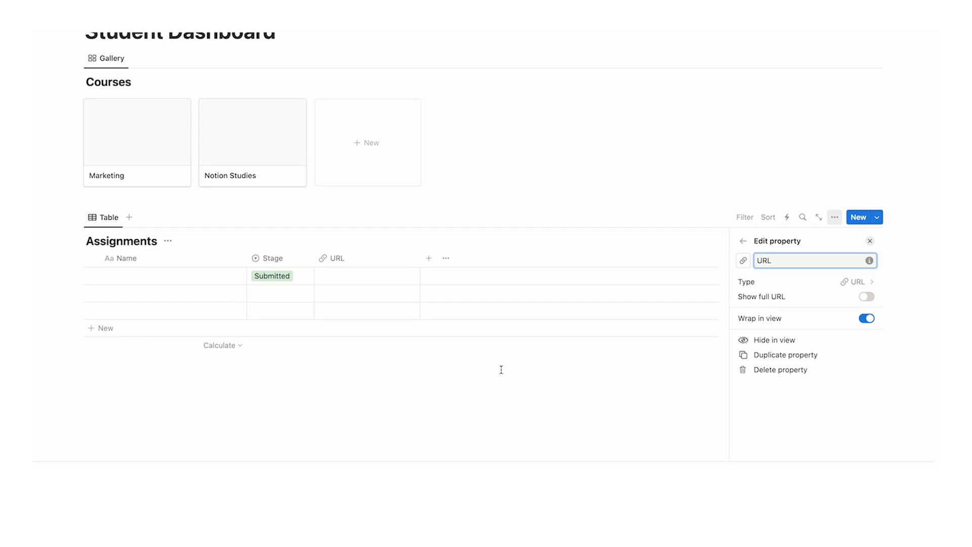
type("Assignment Brief")
key("Escape")
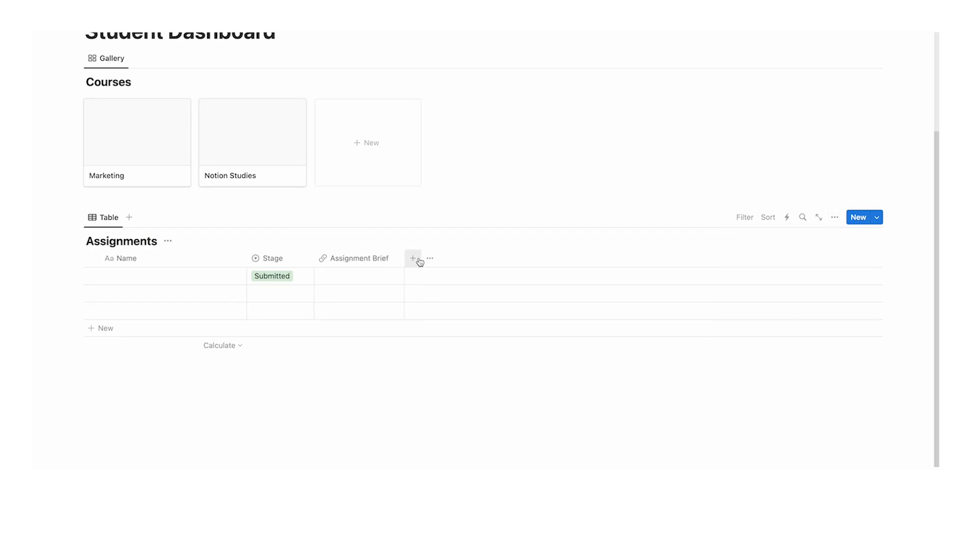
Add a Text property named Grade to the Assignments table
left_click(419, 261)
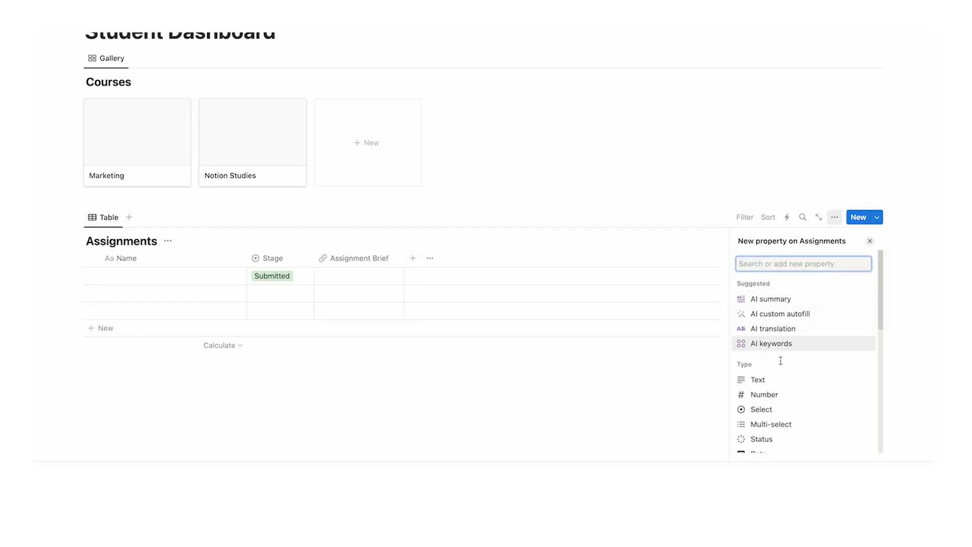
left_click(787, 385)
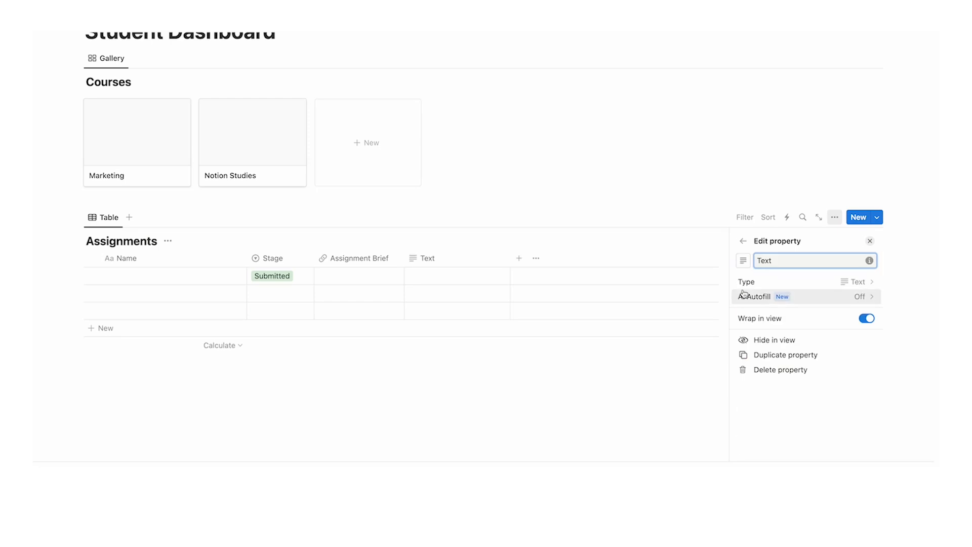
type("Grade")
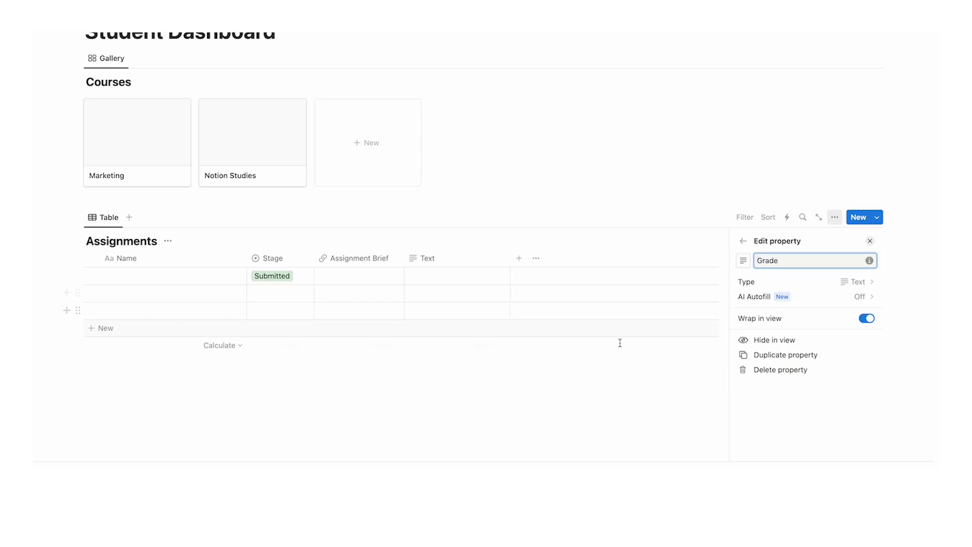
left_click(589, 366)
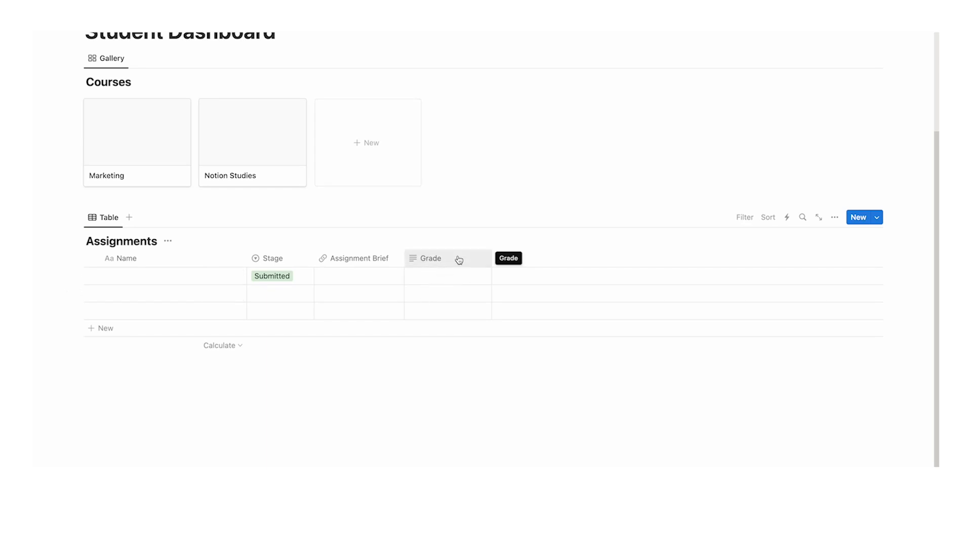
Change the Grade property's type to Number
left_click(459, 260)
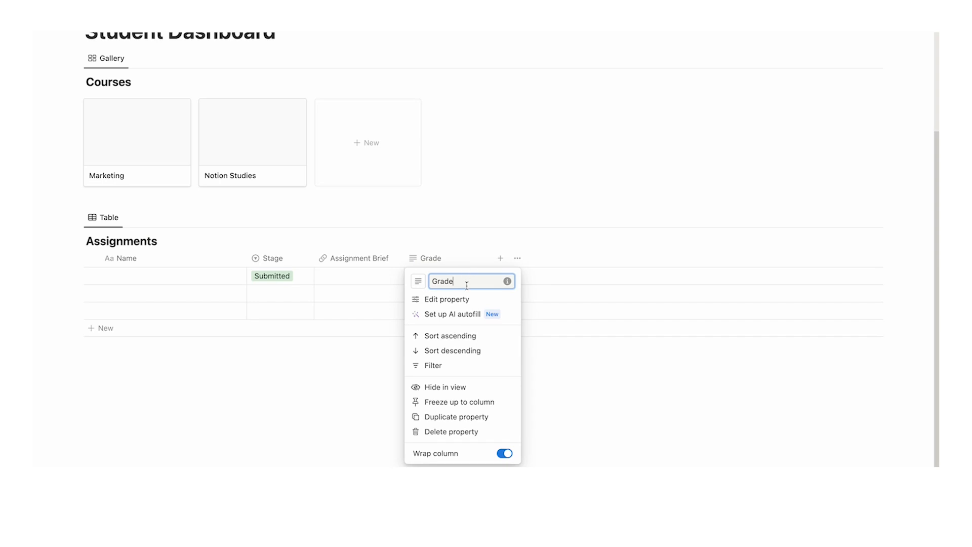
left_click(447, 299)
left_click(842, 263)
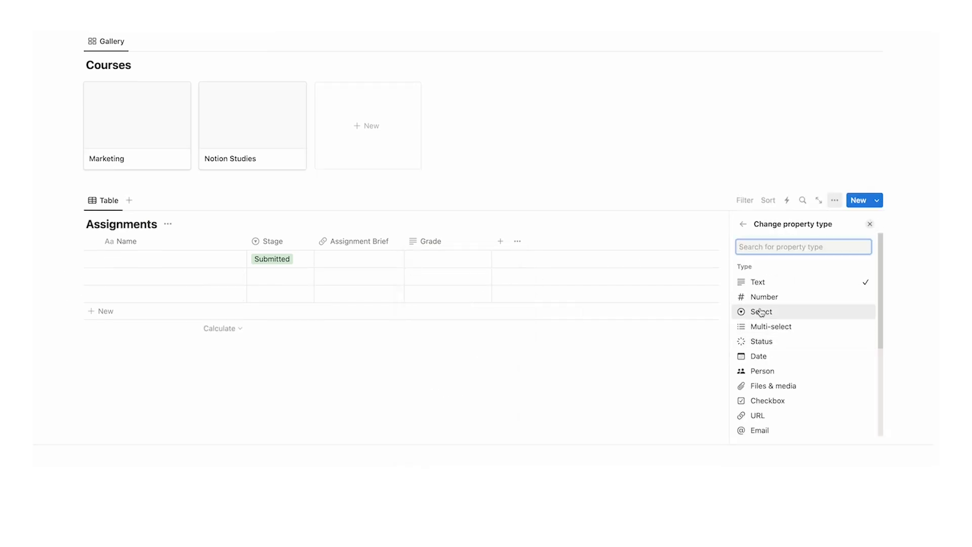
left_click(791, 298)
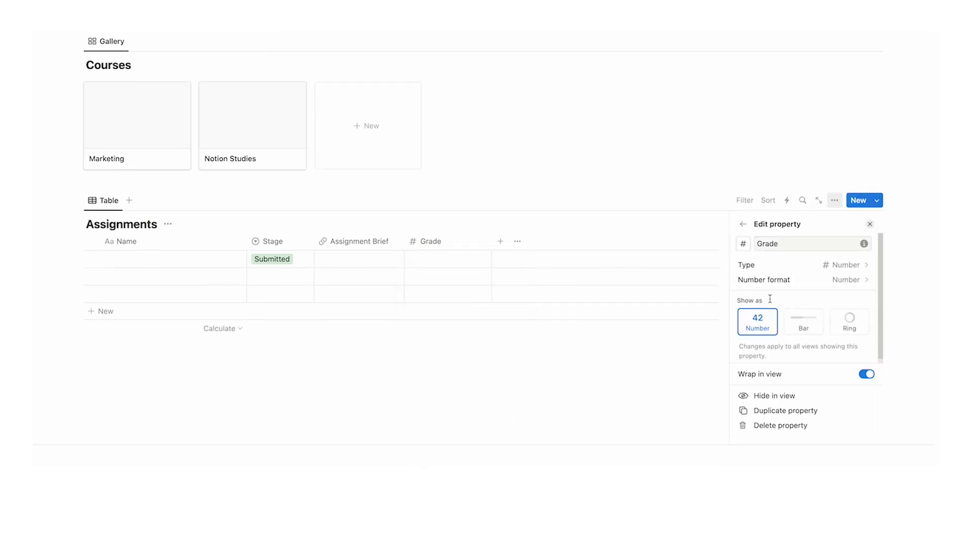
left_click(869, 224)
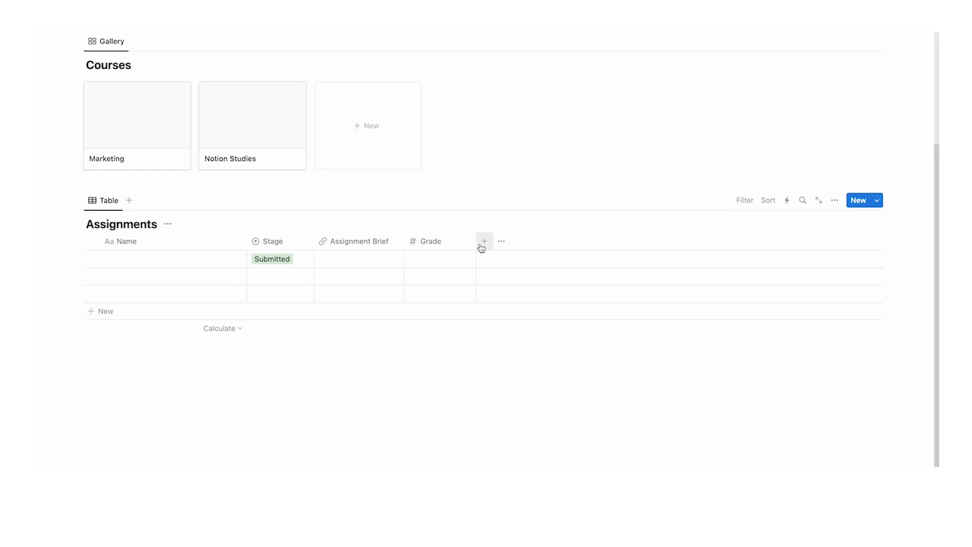
Add a Date property named Due Date to the Assignments table and place it before the Name column
left_click(484, 241)
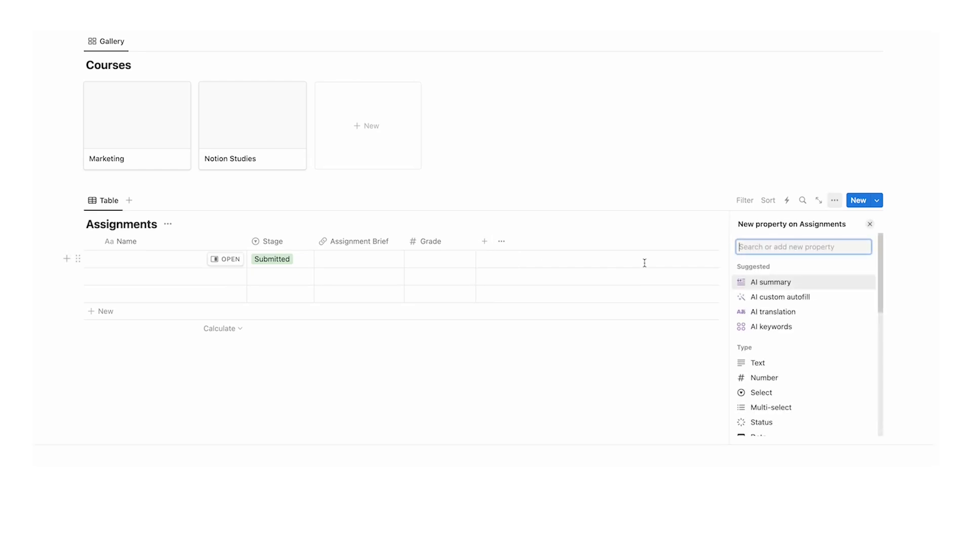
scroll(793, 274, "down", 3)
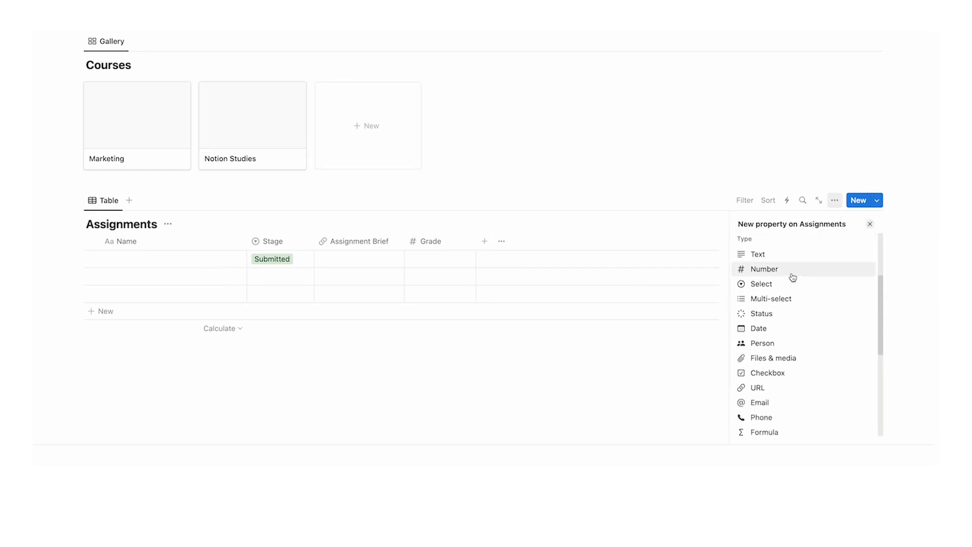
left_click(783, 330)
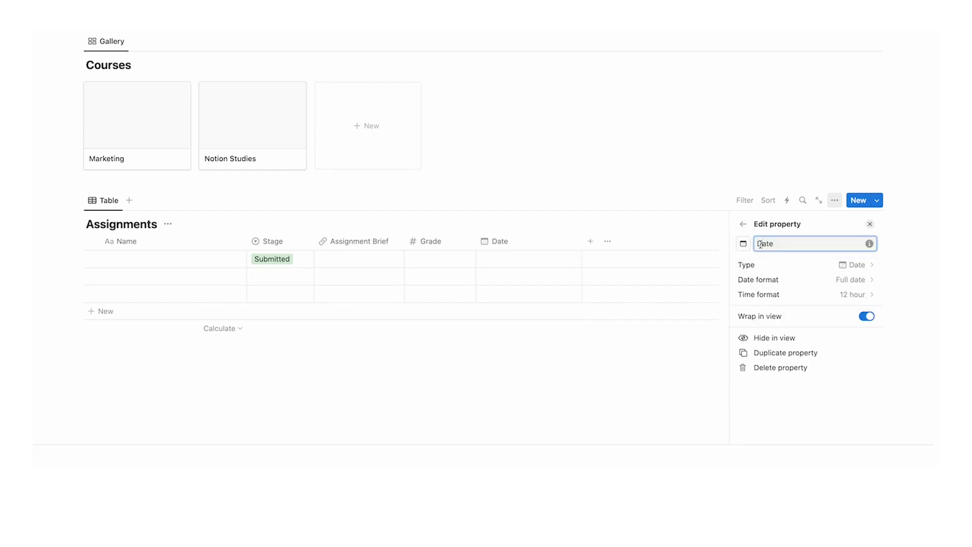
type("Due")
left_click(870, 224)
left_click_drag(538, 246, 147, 241)
Insert a table view with a new database below Assignments and title it Class Notes
left_click(469, 384)
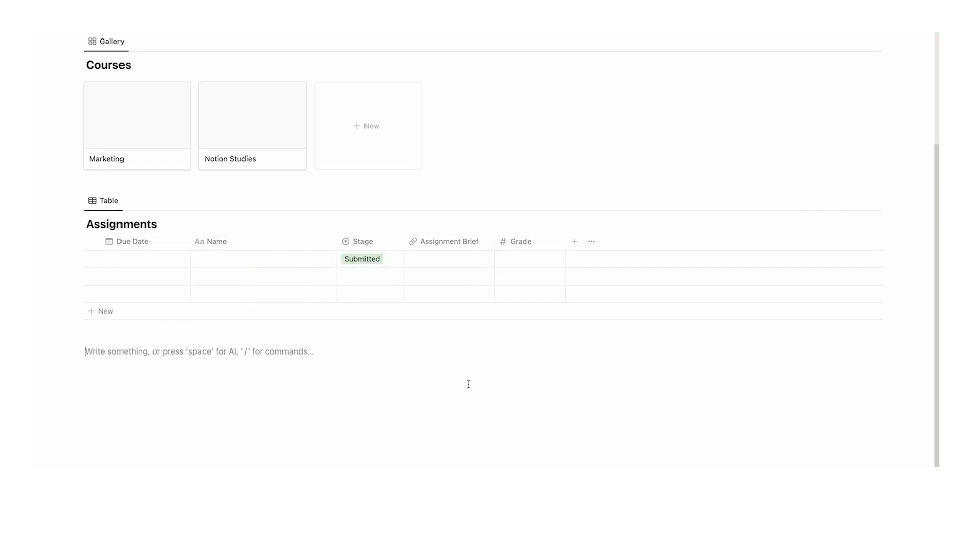
type("/data")
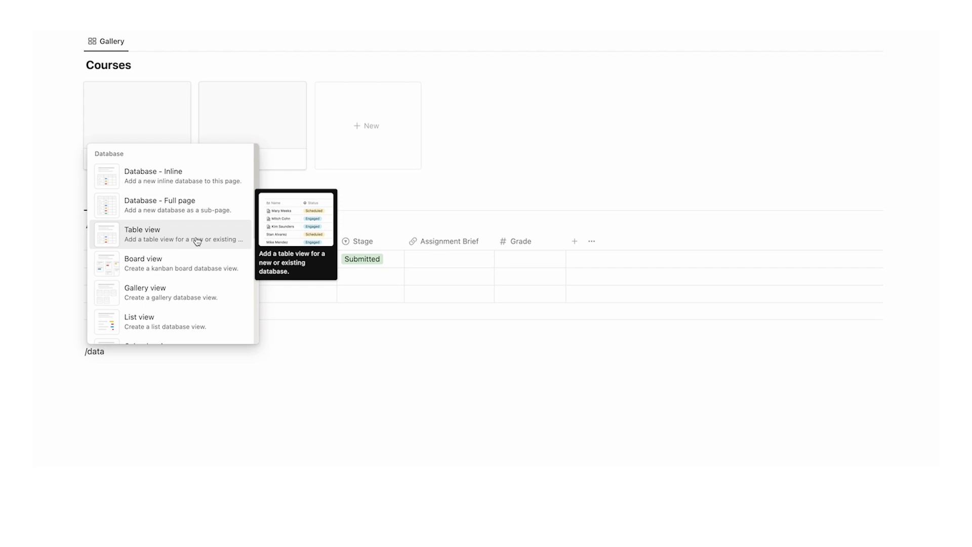
left_click(169, 242)
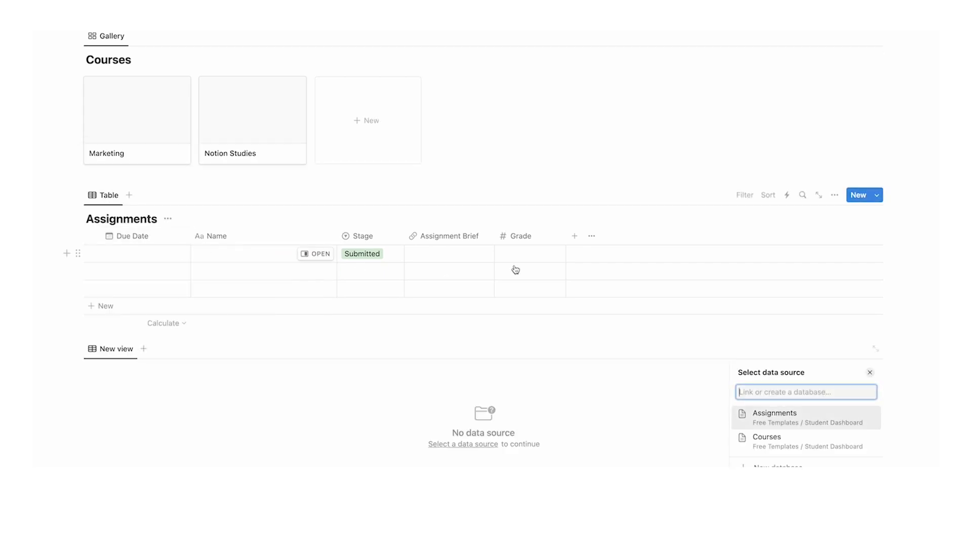
left_click(778, 464)
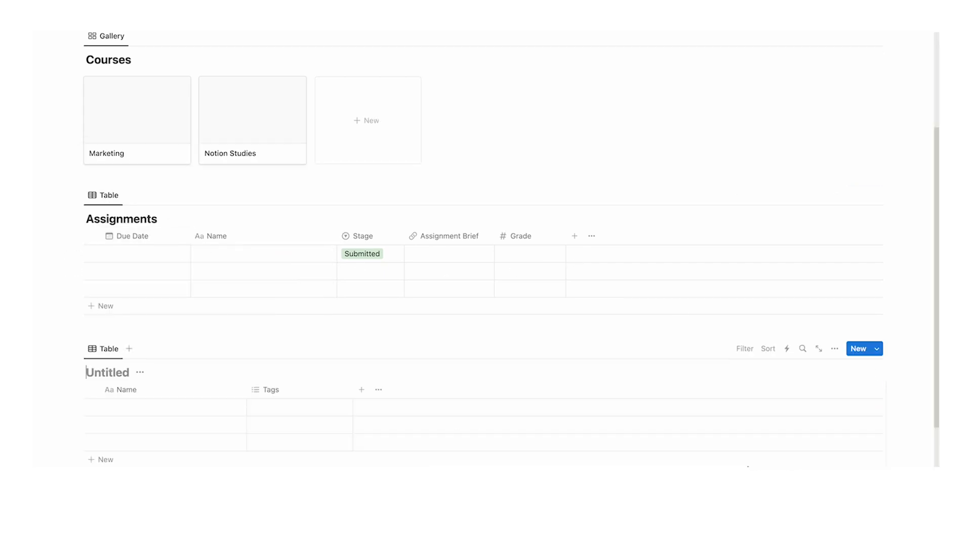
scroll(749, 464, "down", 3)
type("Class Notes")
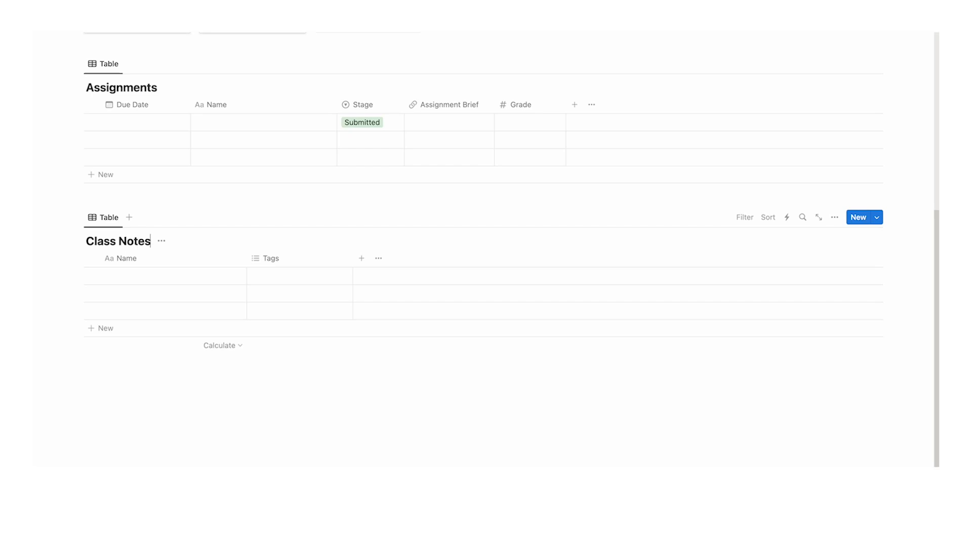
scroll(527, 412, "up", 5)
scroll(309, 152, "down", 4)
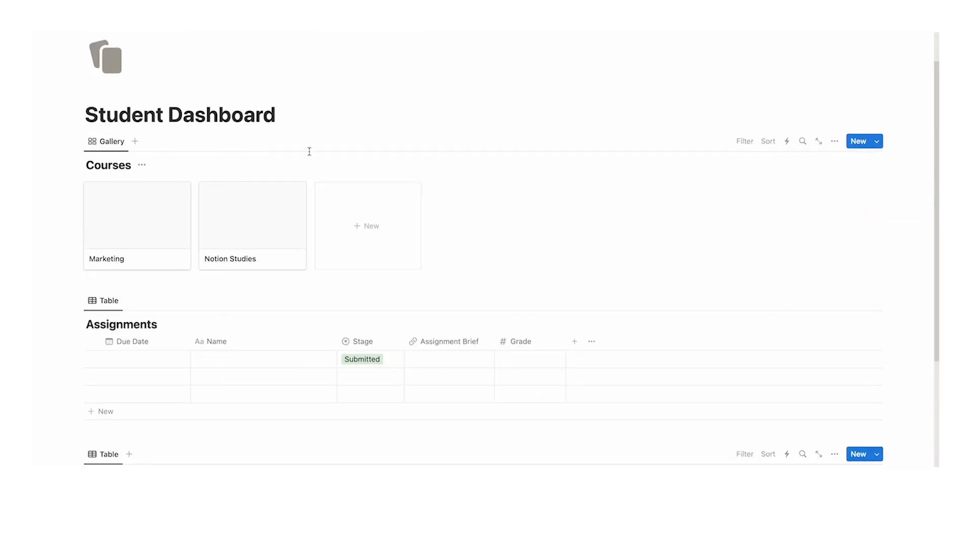
scroll(230, 289, "up", 5)
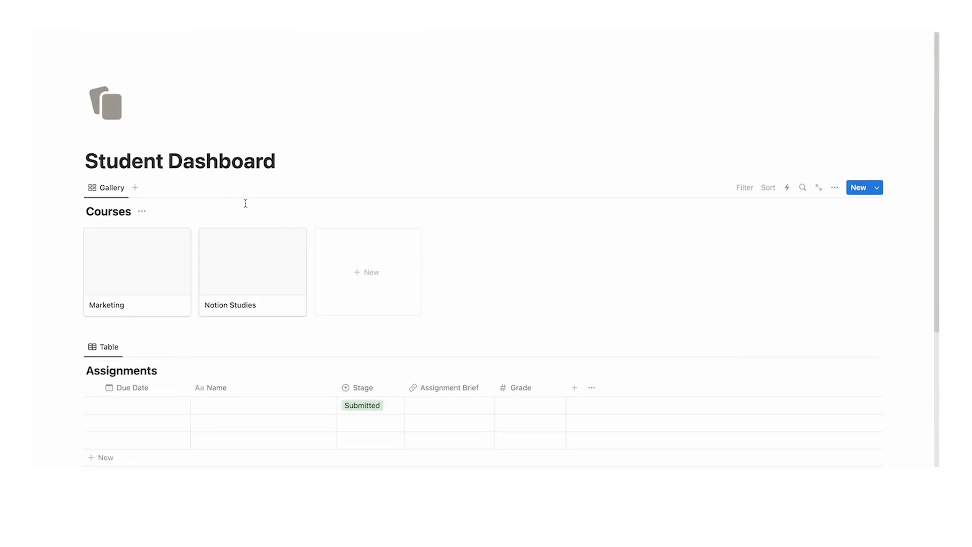
scroll(253, 209, "down", 1)
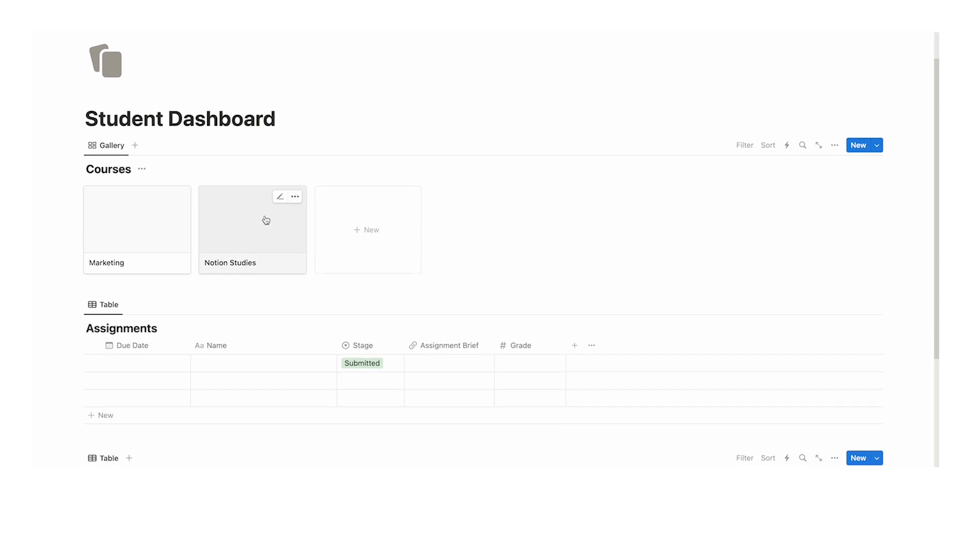
scroll(269, 219, "down", 1)
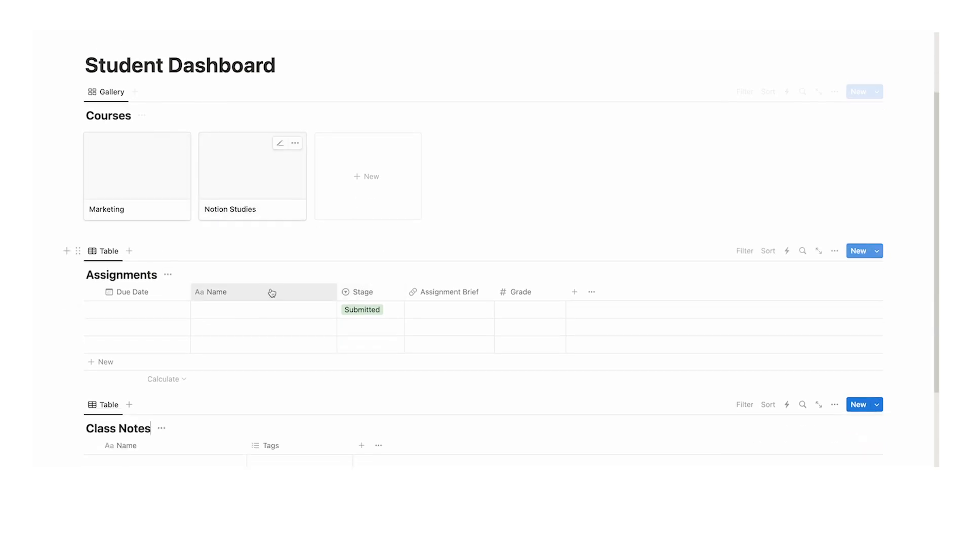
scroll(293, 283, "down", 3)
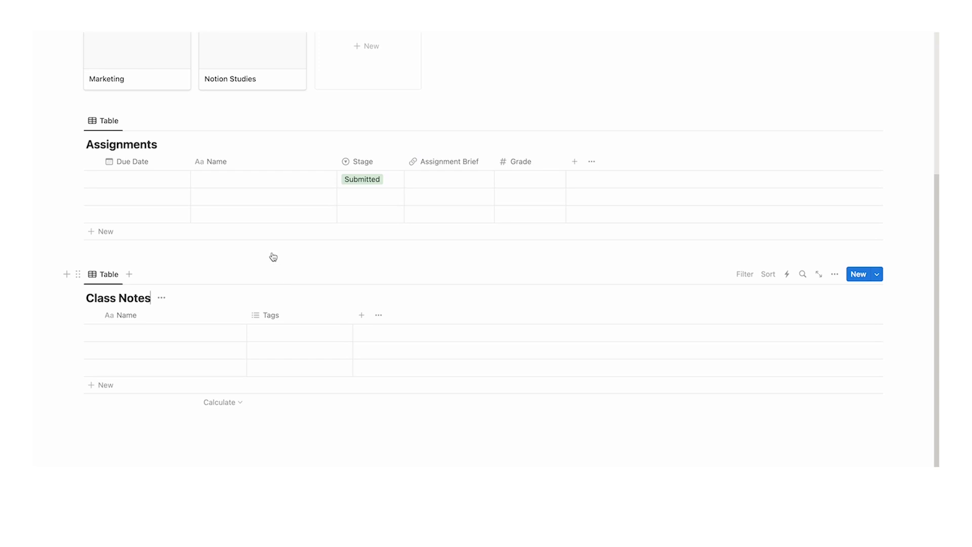
Replace the Tags property in the Class Notes table with a Date property placed before the Name column
left_click(310, 314)
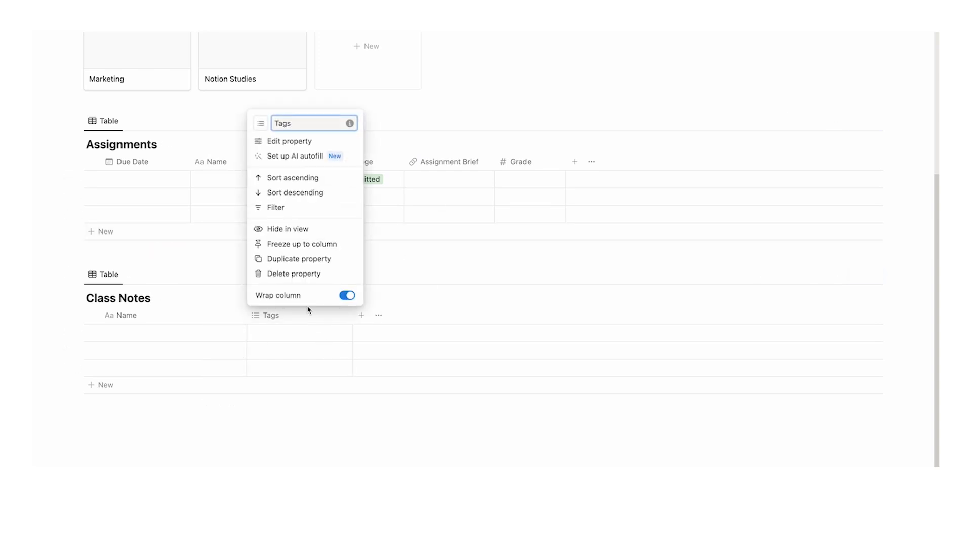
left_click(302, 276)
left_click(252, 315)
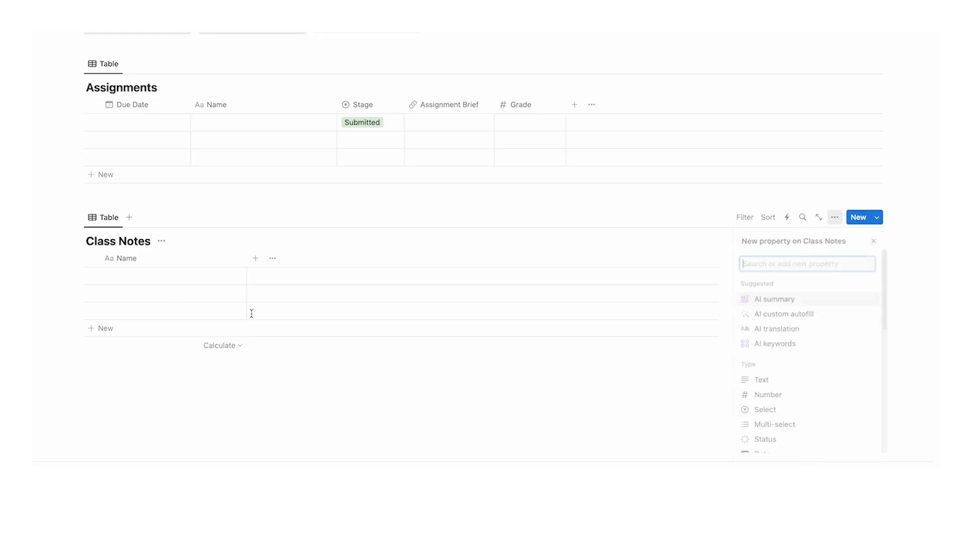
scroll(881, 294, "down", 3)
left_click(790, 332)
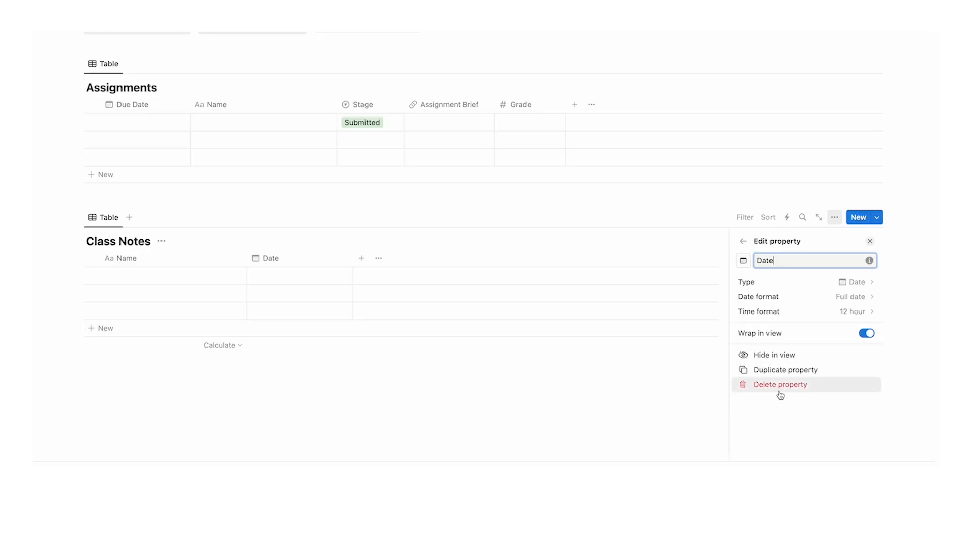
left_click(476, 370)
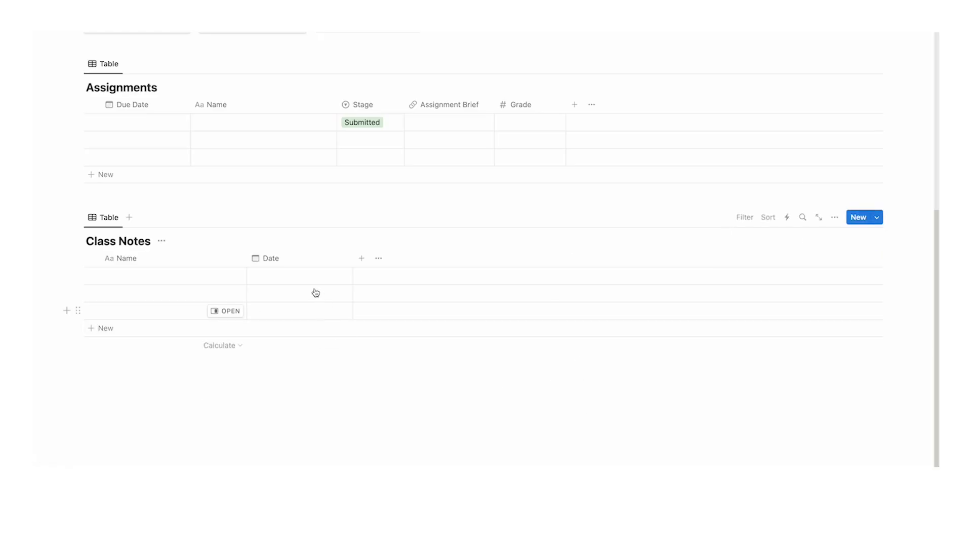
left_click_drag(308, 262, 124, 258)
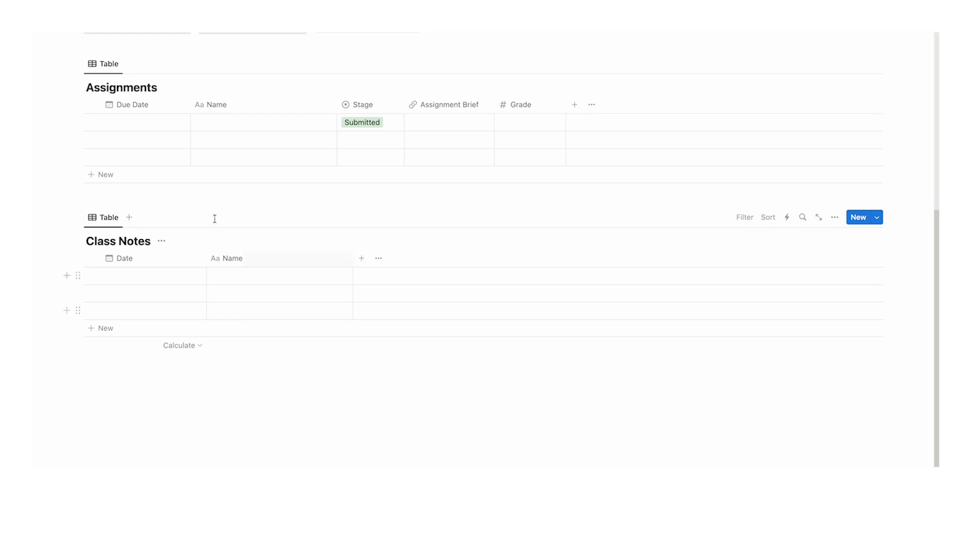
Add a Relation property to the Class Notes table that links to the Courses database
scroll(172, 330, "up", 5)
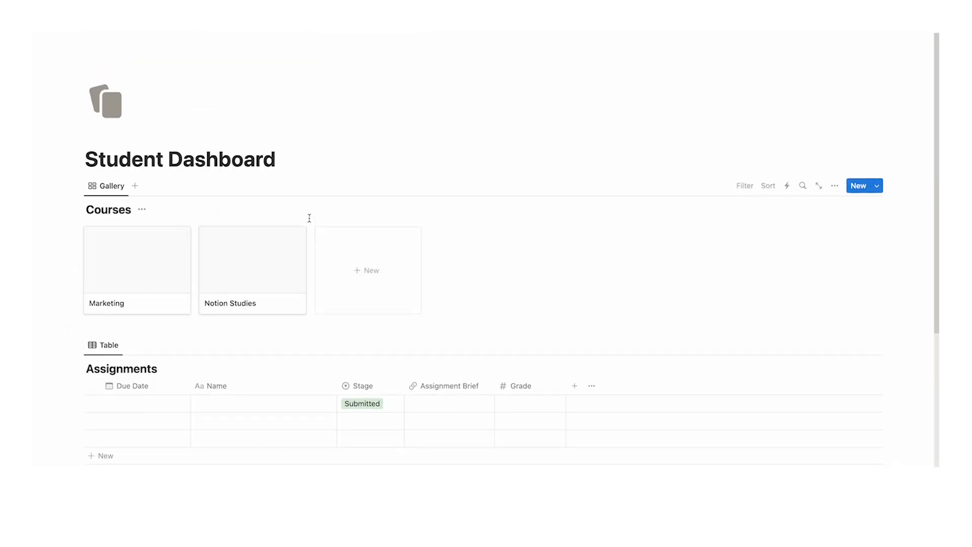
scroll(308, 218, "down", 3)
scroll(306, 219, "down", 3)
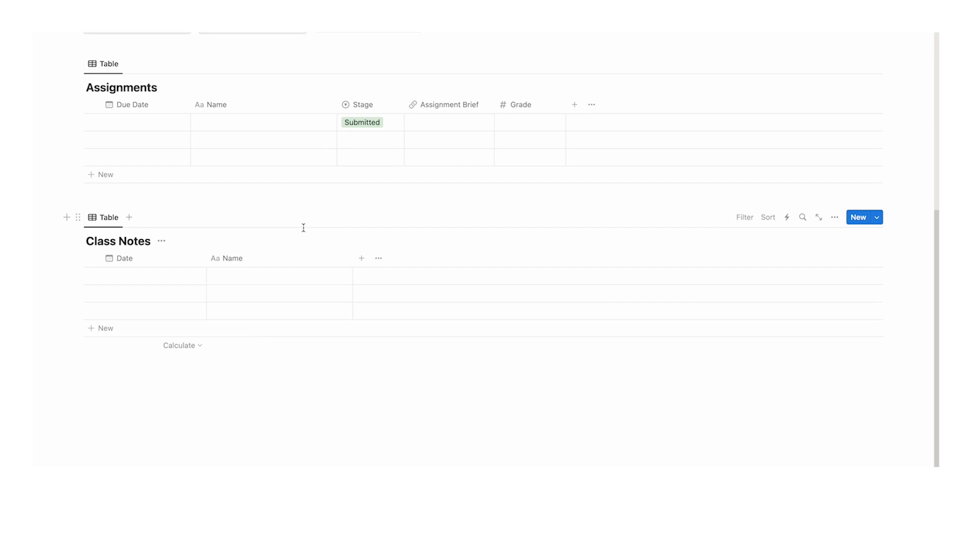
left_click(362, 263)
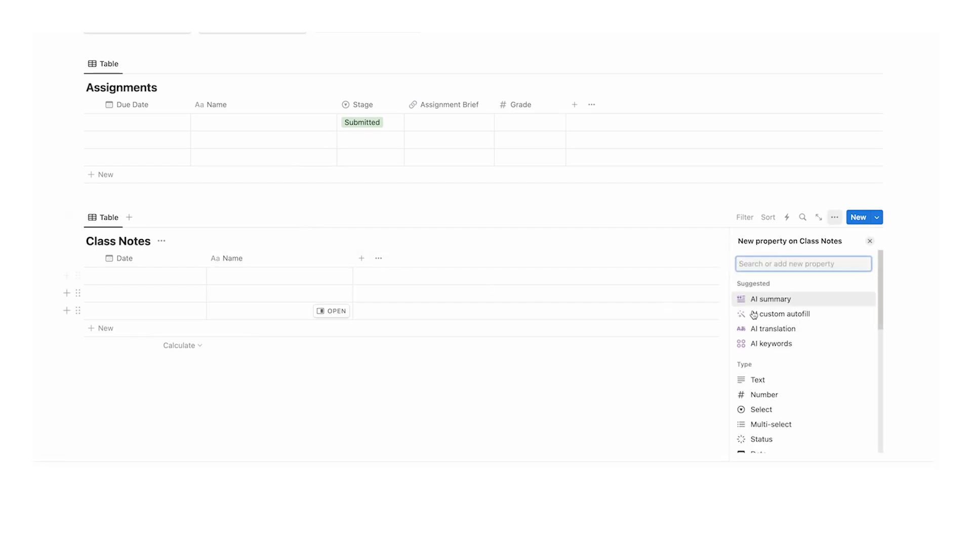
scroll(786, 324, "down", 5)
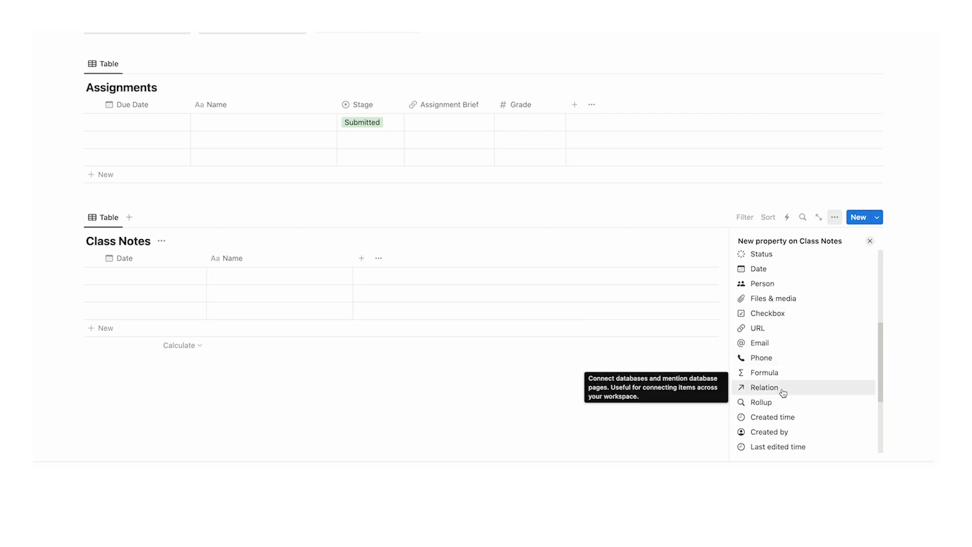
left_click(786, 391)
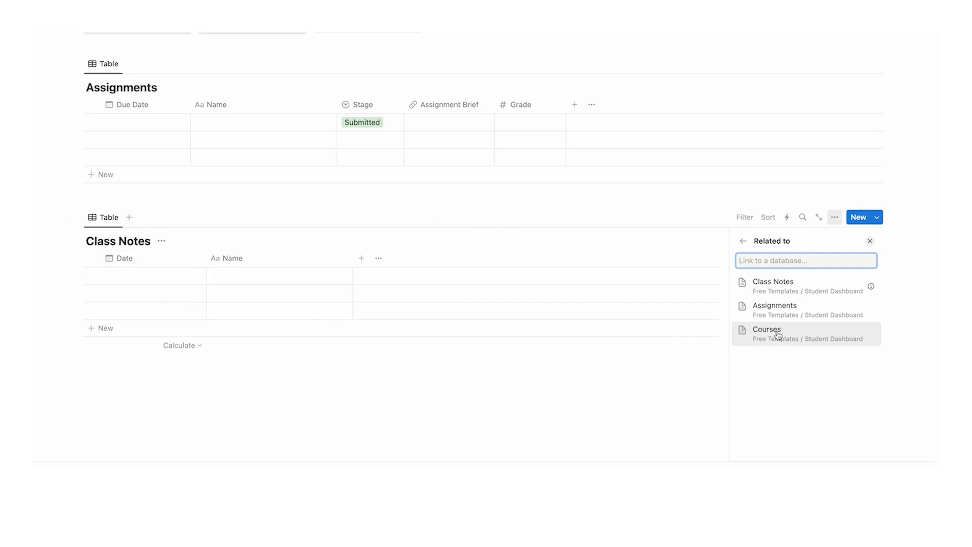
left_click(801, 336)
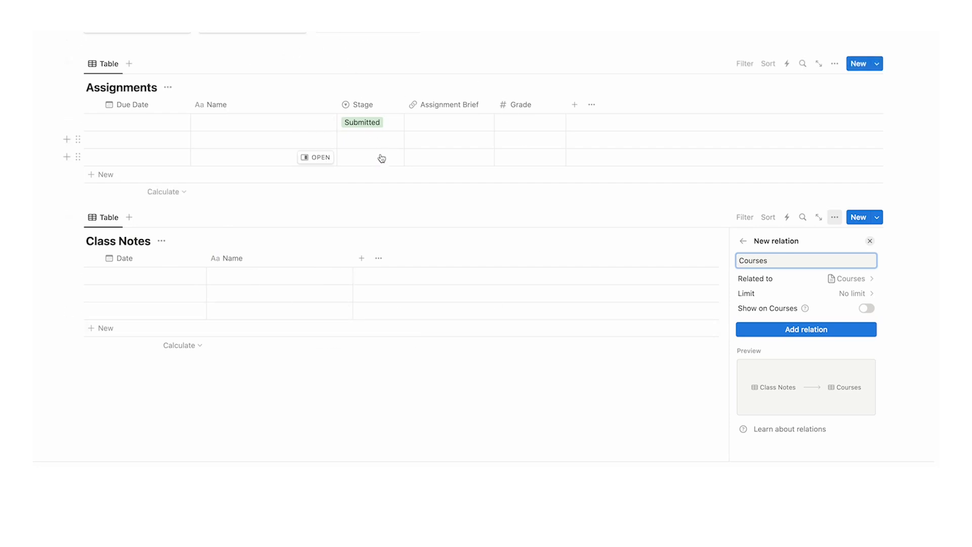
left_click(816, 334)
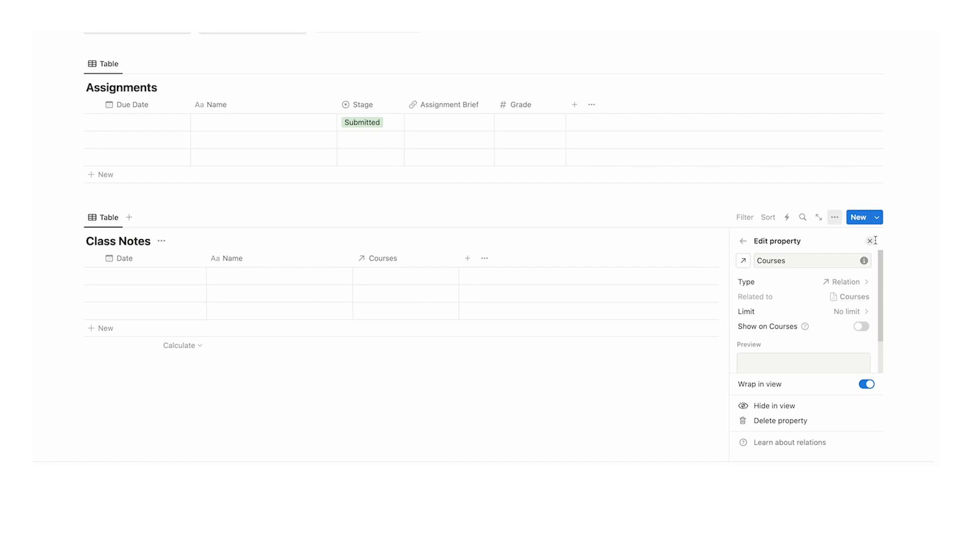
View the courses that can be linked in the first Class Notes row, without choosing one
left_click(404, 280)
left_click(405, 279)
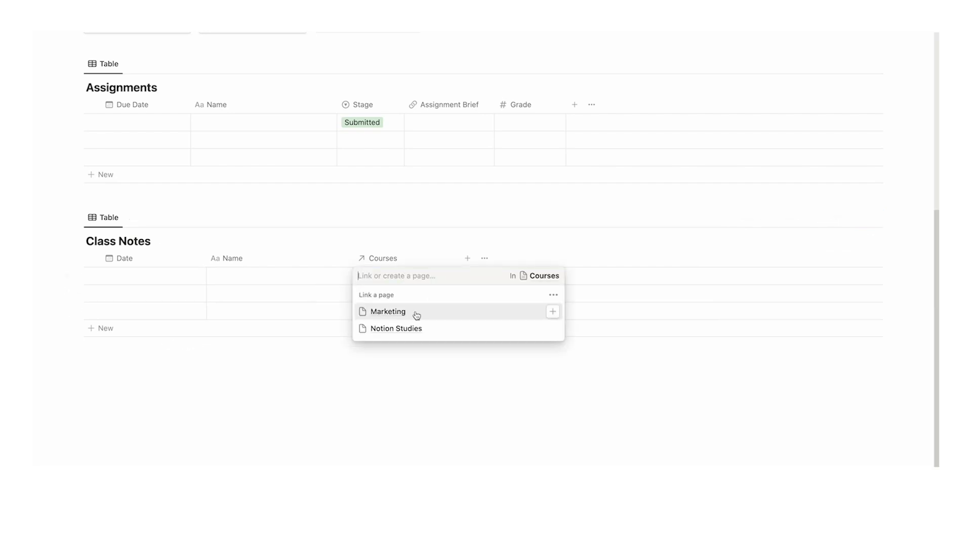
left_click(318, 371)
scroll(278, 380, "up", 5)
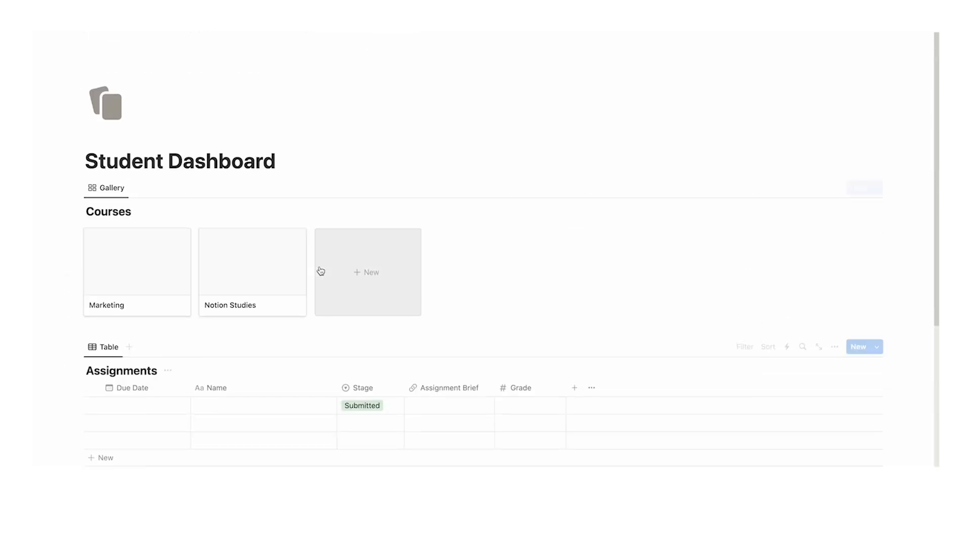
scroll(236, 230, "down", 1)
scroll(233, 236, "up", 1)
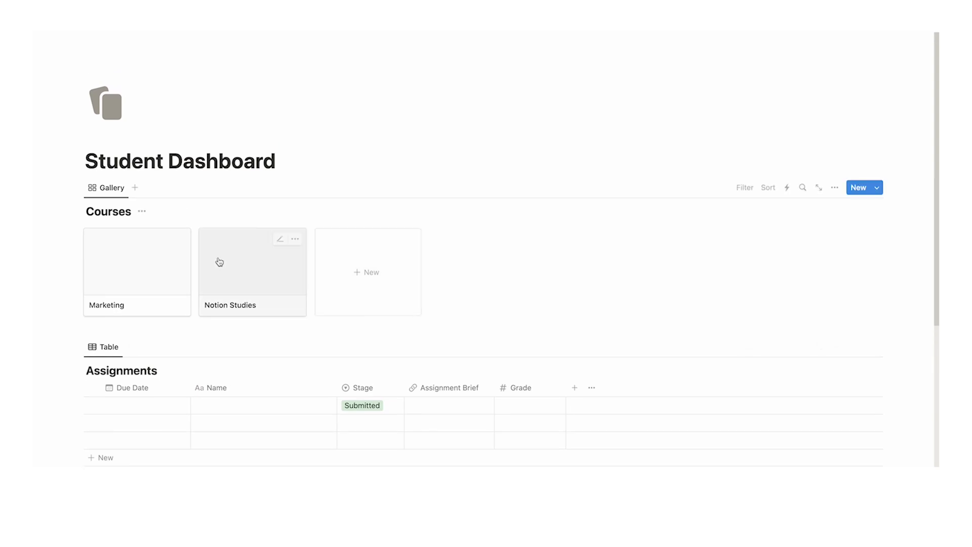
scroll(251, 186, "down", 5)
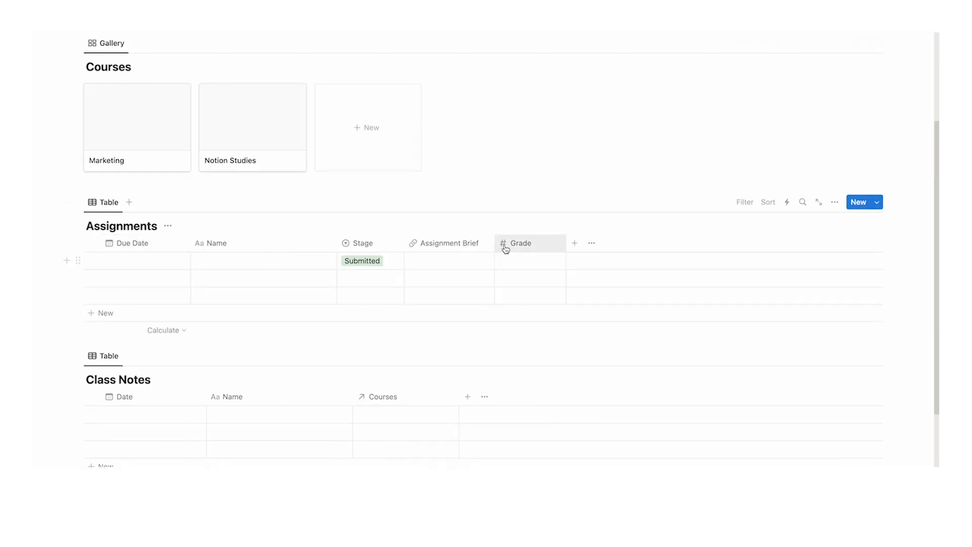
scroll(507, 244, "down", 3)
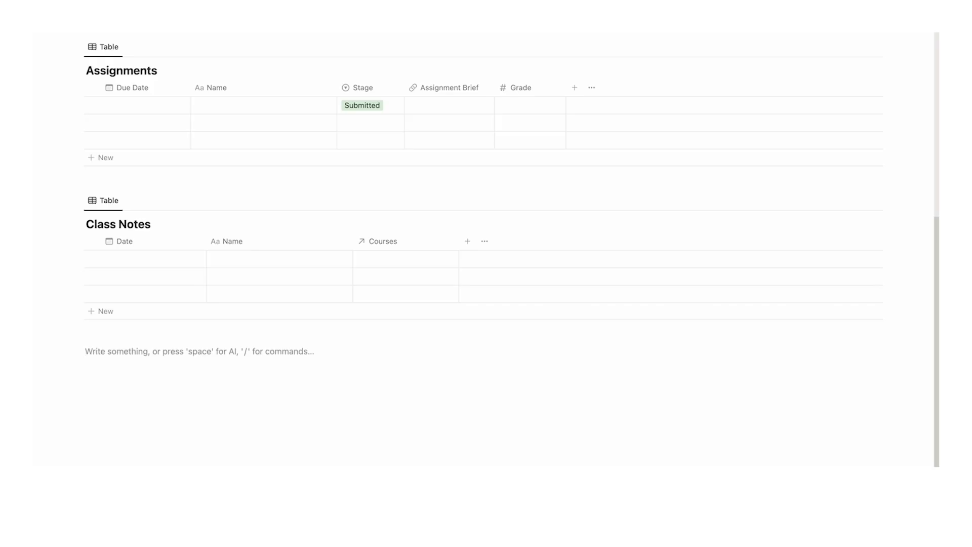
type("/colum")
key("BackSpace")
key("BackSpace")
key("BackSpace")
key("BackSpace")
key("BackSpace")
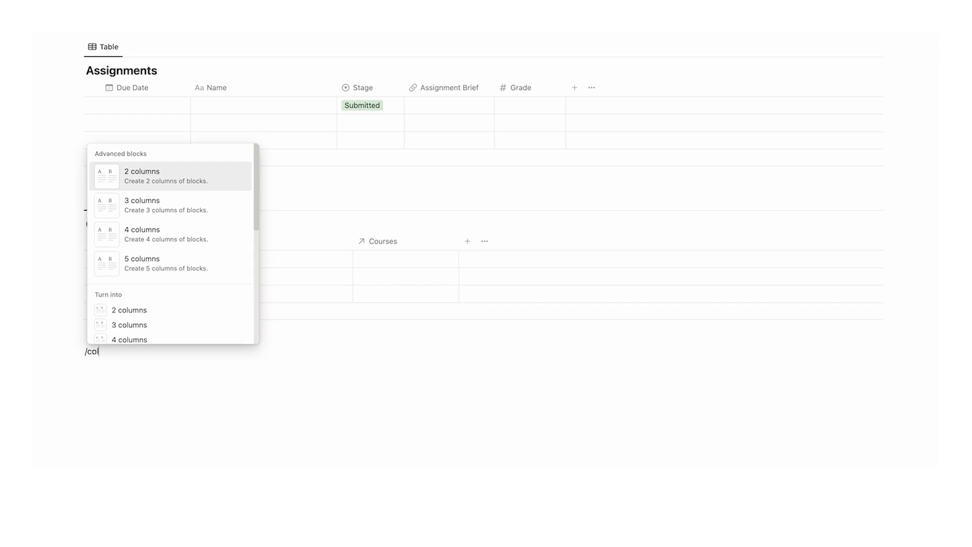
type("table")
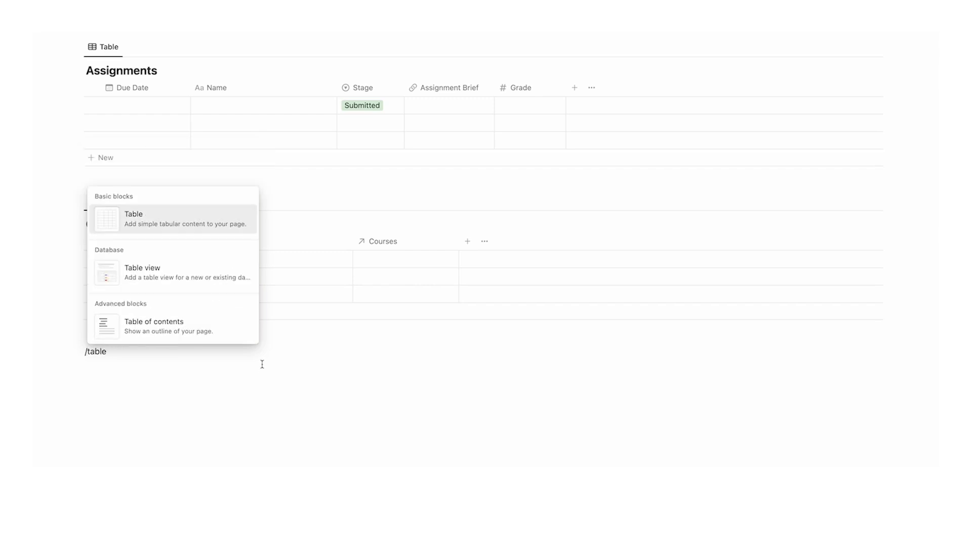
key("BackSpace")
key("BackSpace")
key("BackSpace")
key("BackSpace")
key("BackSpace")
key("BackSpace")
Insert a table view with a new database below Class Notes and title it Timetable
type("/data")
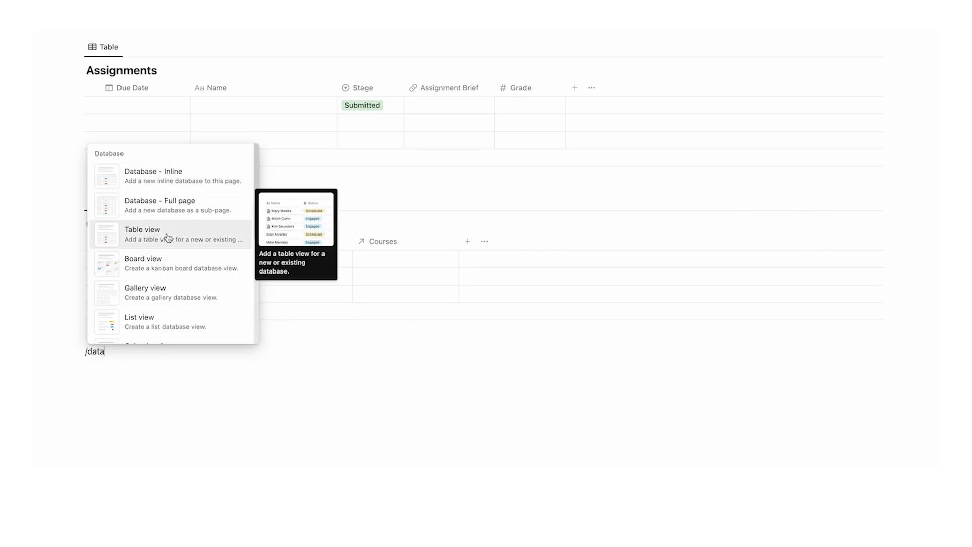
left_click(167, 238)
type("Timetable")
key("Return")
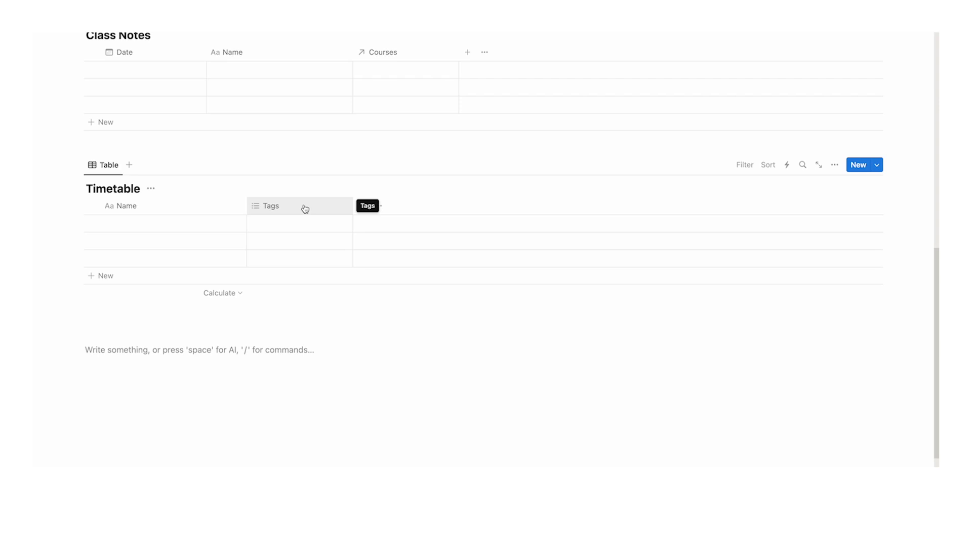
Delete the Tags property from the Timetable table and rename its Name property to Time
left_click(304, 209)
left_click(306, 378)
left_click(502, 267)
left_click(193, 214)
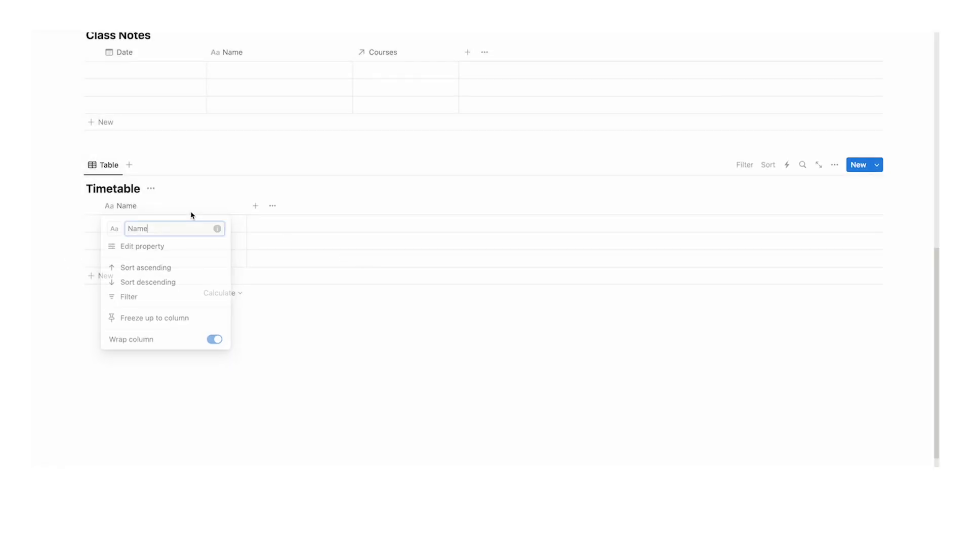
type("Time")
key("Return")
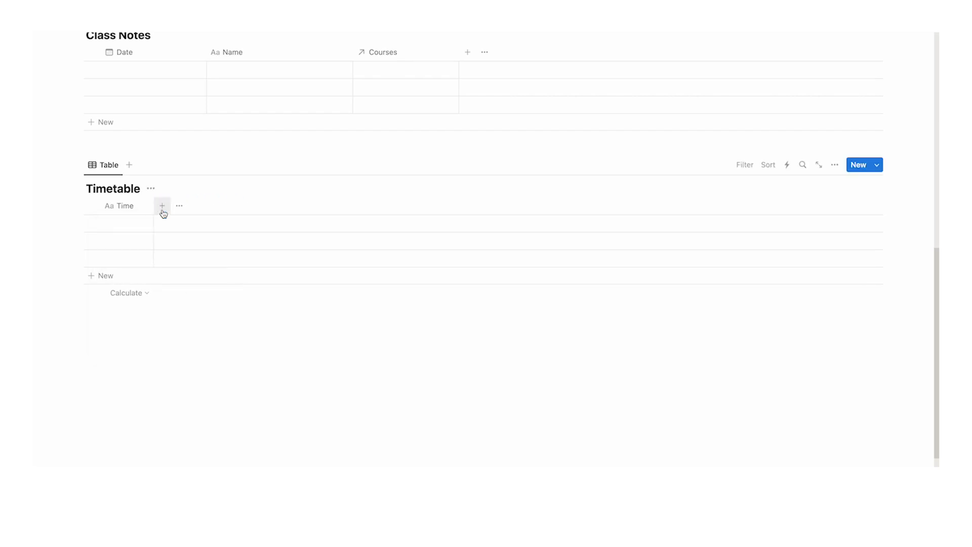
Add a Relation property to the Timetable table that links to the Courses database
left_click(162, 211)
scroll(780, 273, "down", 3)
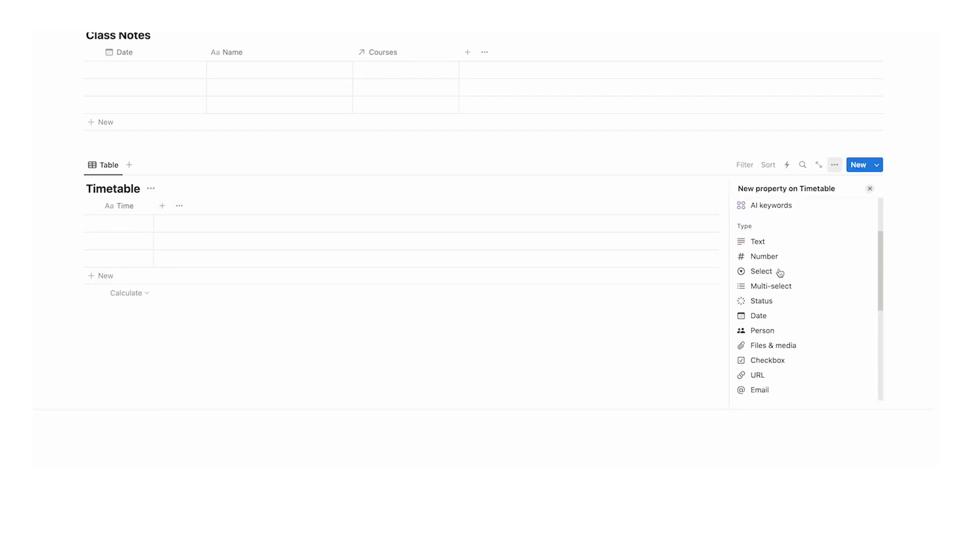
scroll(780, 276, "down", 2)
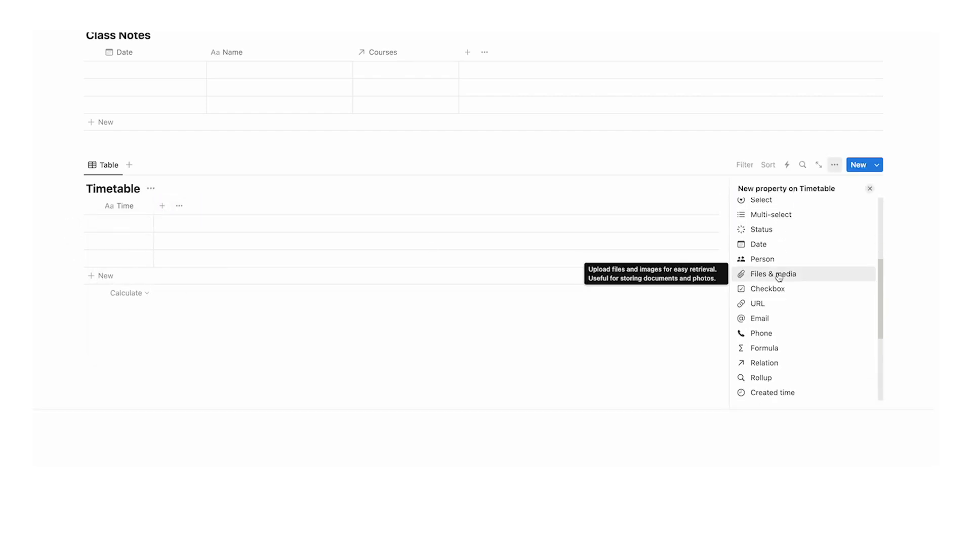
left_click(792, 367)
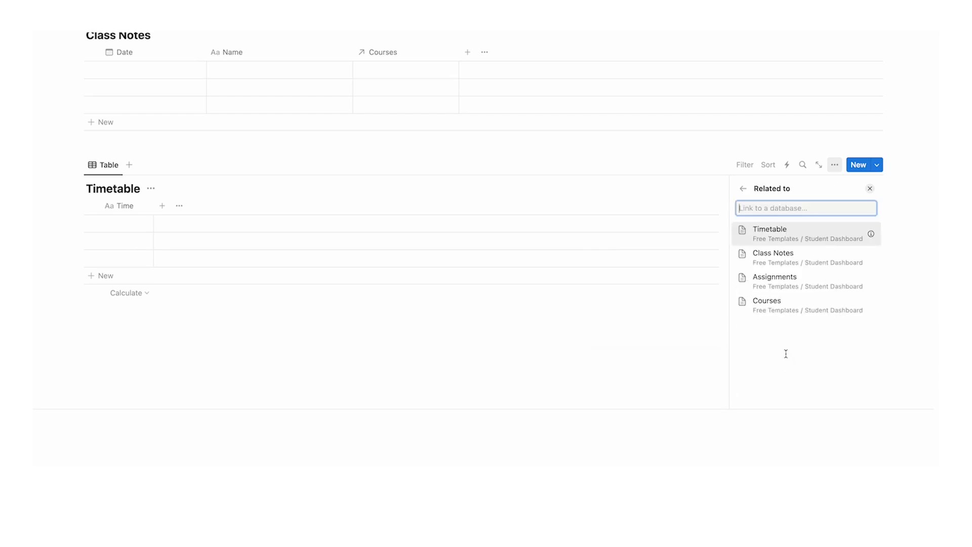
left_click(805, 307)
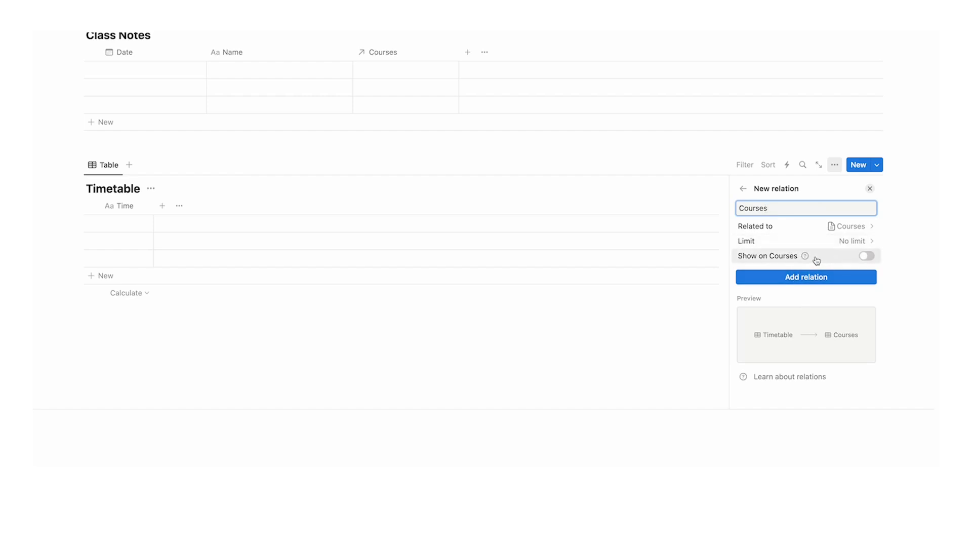
left_click(807, 280)
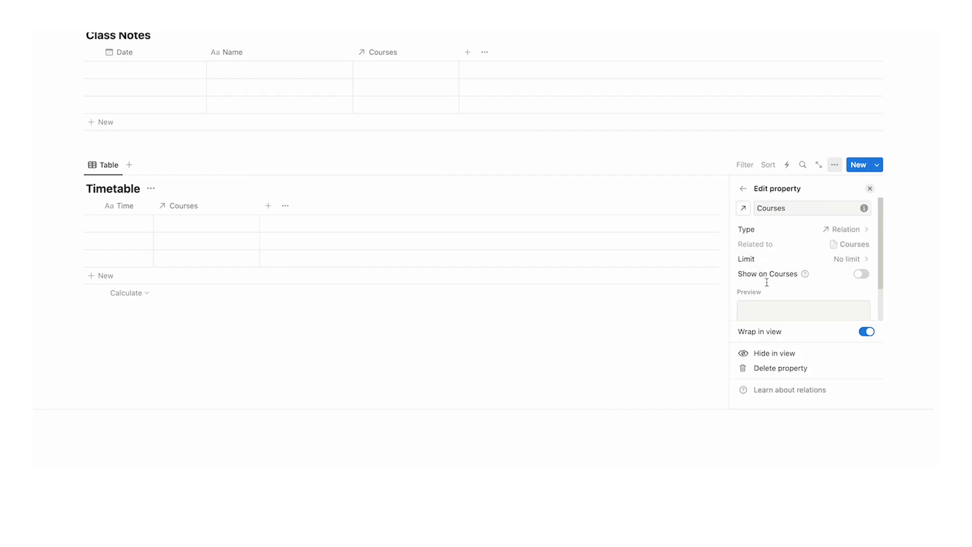
Rename the Timetable's relation property to MON and view the linkable courses in its first row without choosing one
left_click(804, 212)
type("MON")
key("Return")
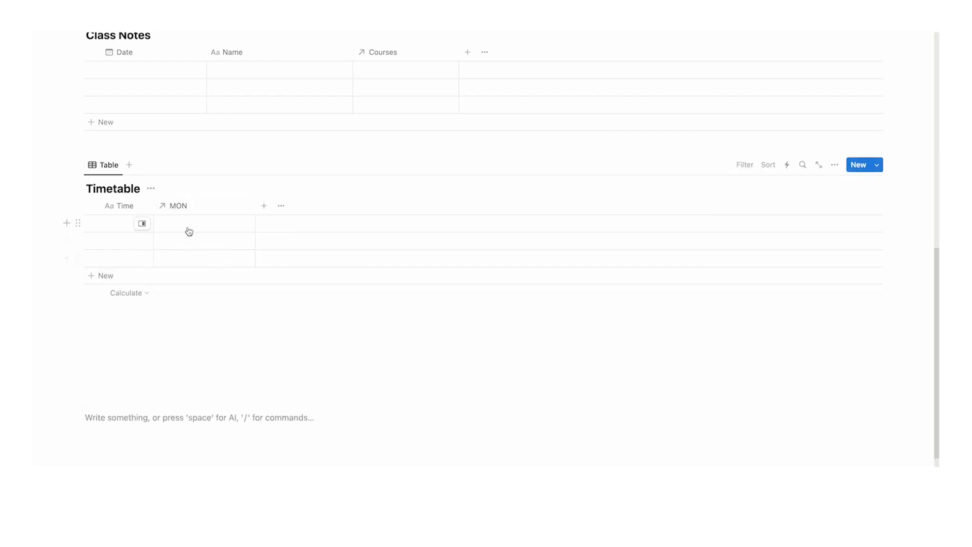
left_click(189, 231)
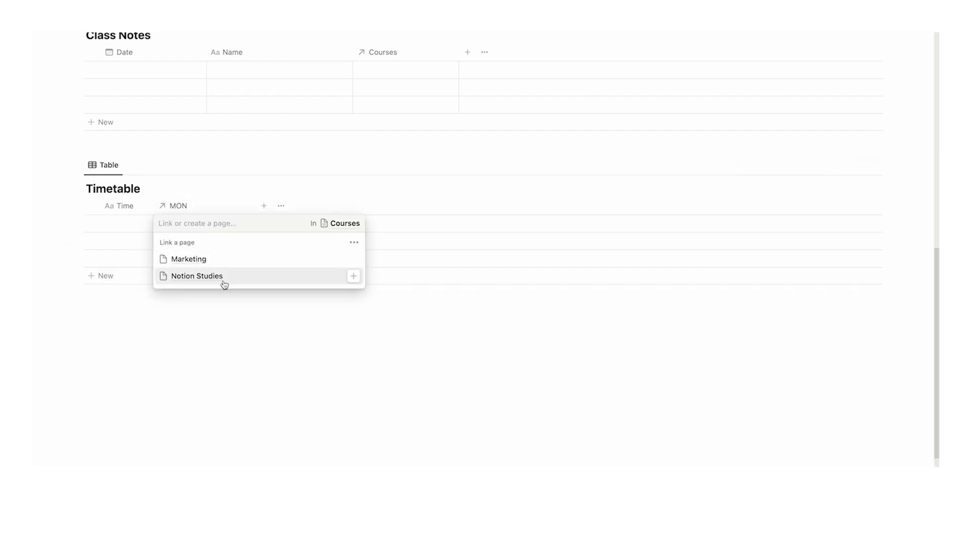
left_click(181, 365)
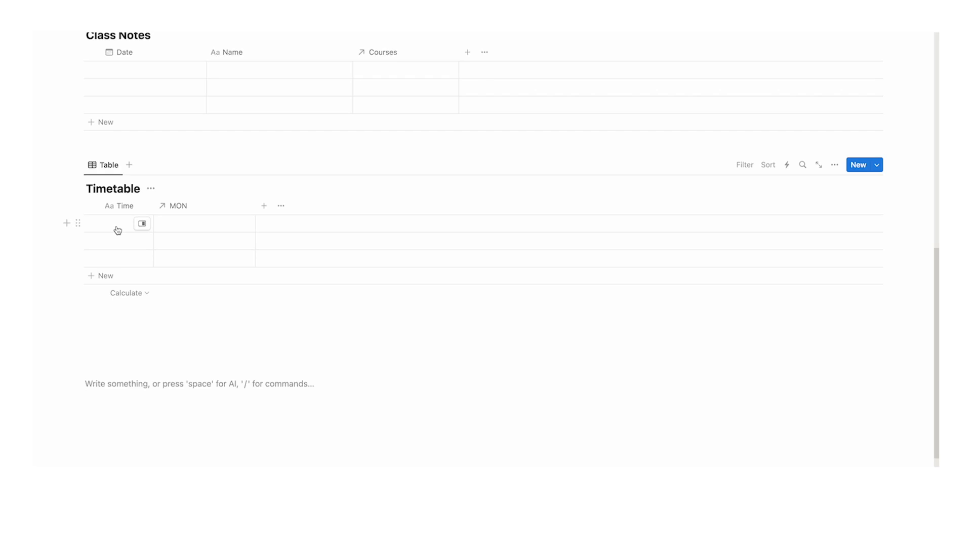
Fill the Timetable's Time column with the hours 7 through 12 followed by 1 through 4, one per row
left_click(116, 227)
type("7")
key("Down")
type("8")
key("Down")
type("9")
key("Return")
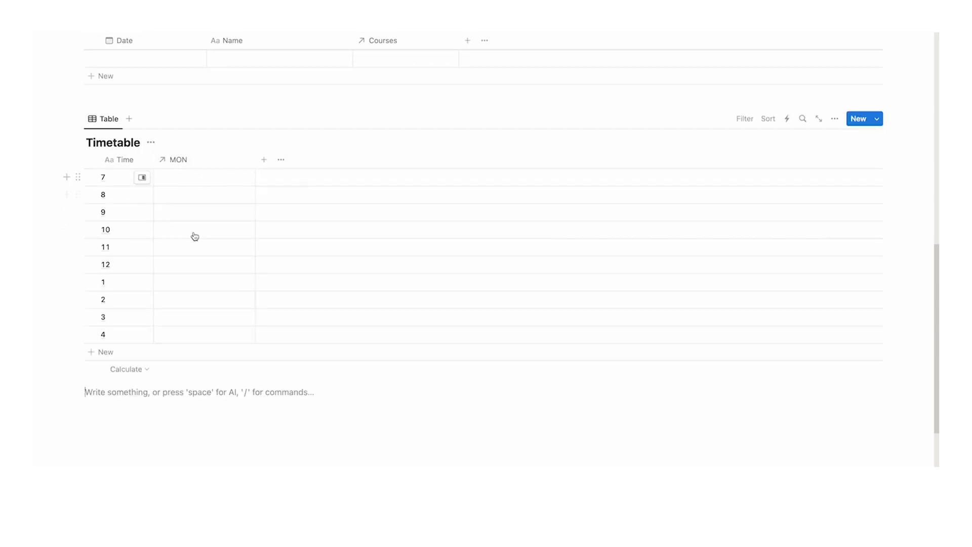
Add four more Relation properties linked to Courses in the Timetable table, named TUE, WED, THU and FRI
left_click(264, 159)
scroll(815, 269, "down", 5)
left_click(793, 276)
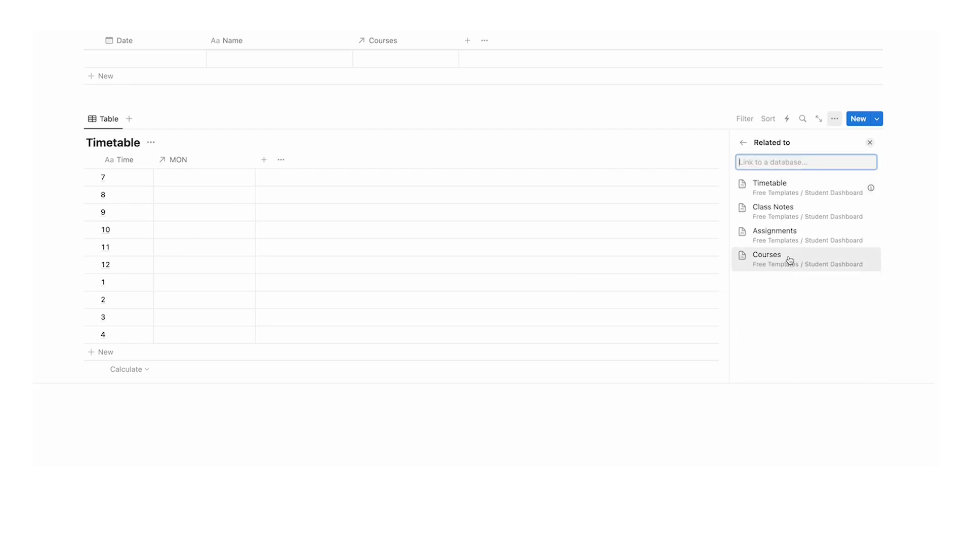
left_click(790, 261)
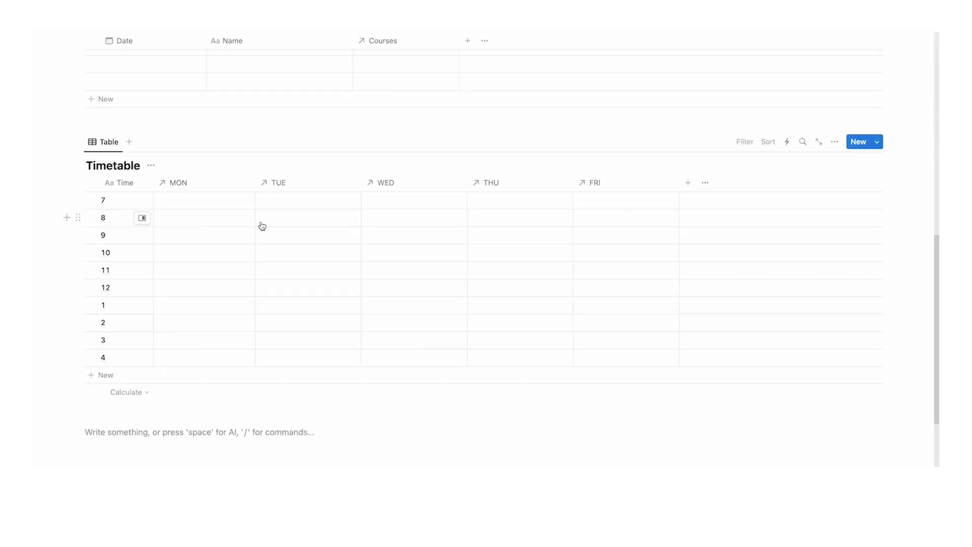
Link the Marketing course to the Timetable's 8 row under TUE
left_click(290, 219)
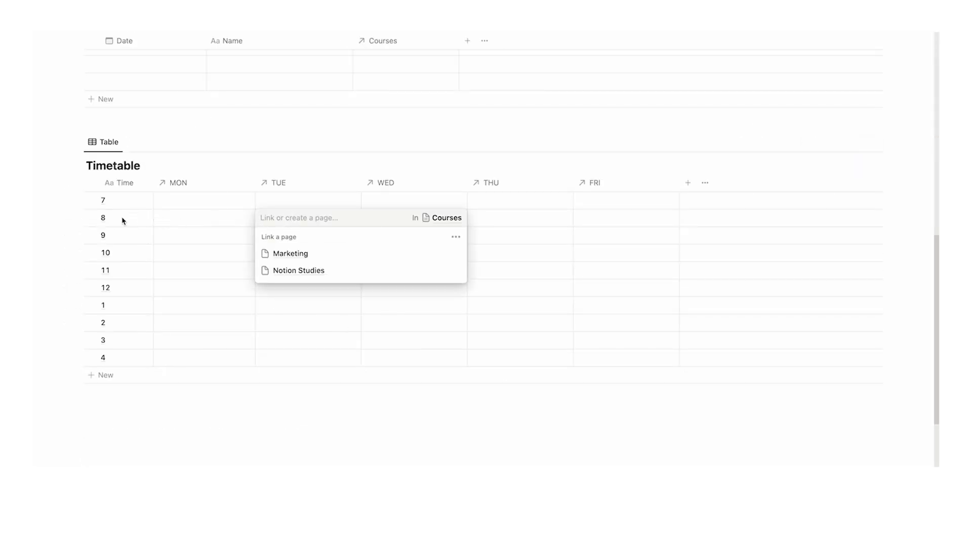
left_click(329, 252)
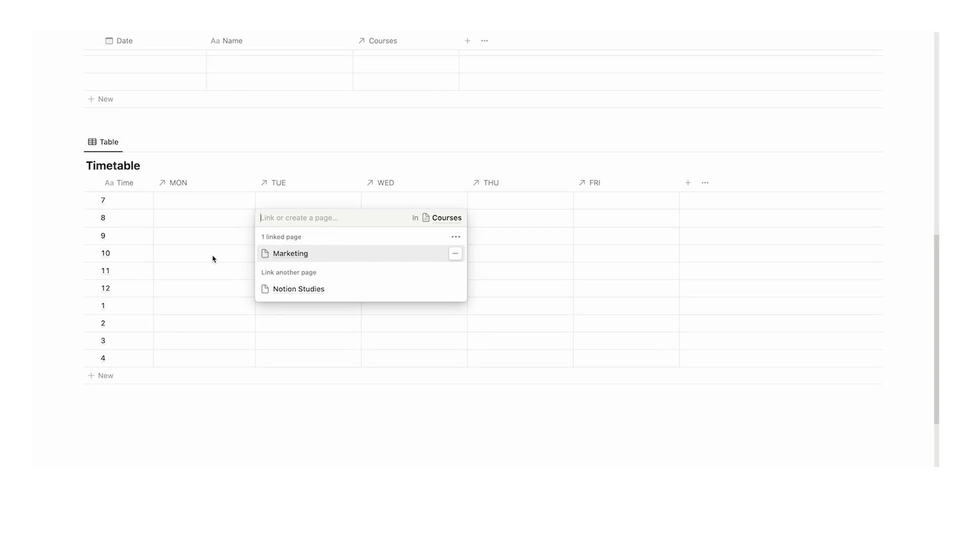
key("Escape")
left_click(338, 454)
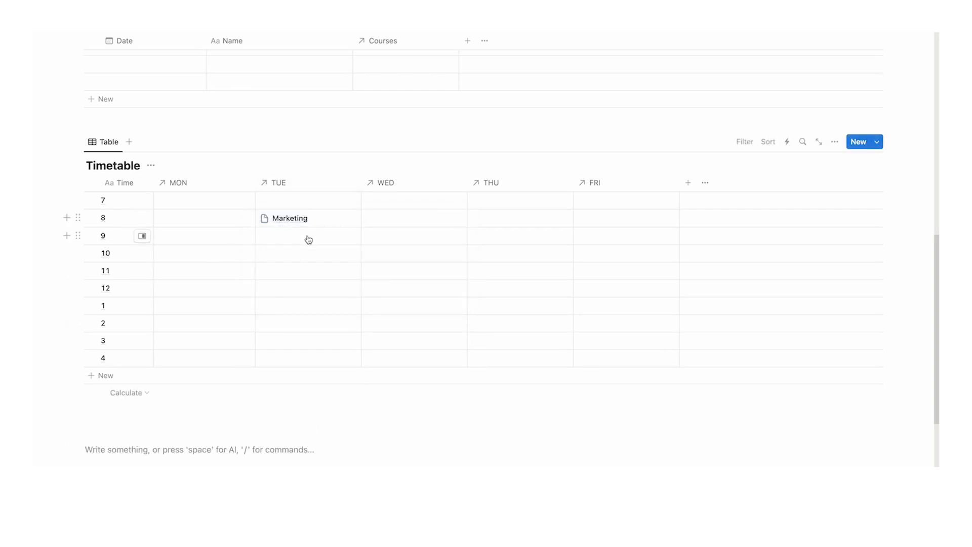
View the Marketing course page from its Timetable entry and close it again
left_click(289, 223)
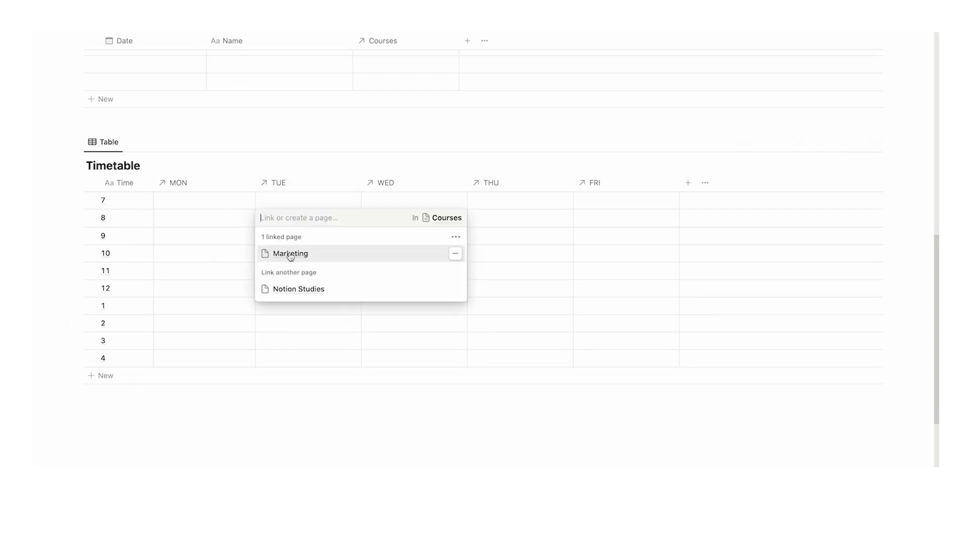
left_click(288, 253)
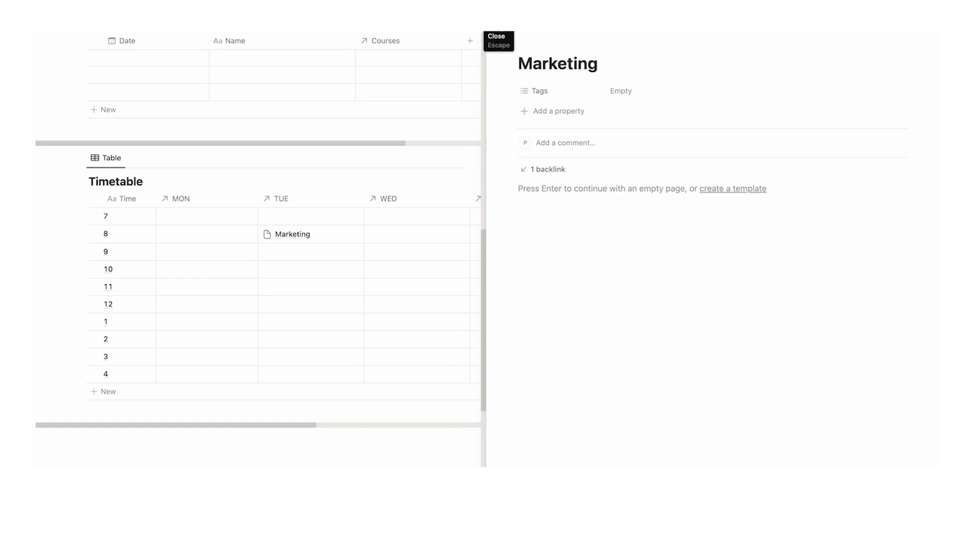
left_click(495, 35)
Set the due dates of the first two Assignments rows to April 10, 2024 and April 13, 2024
scroll(402, 261, "up", 10)
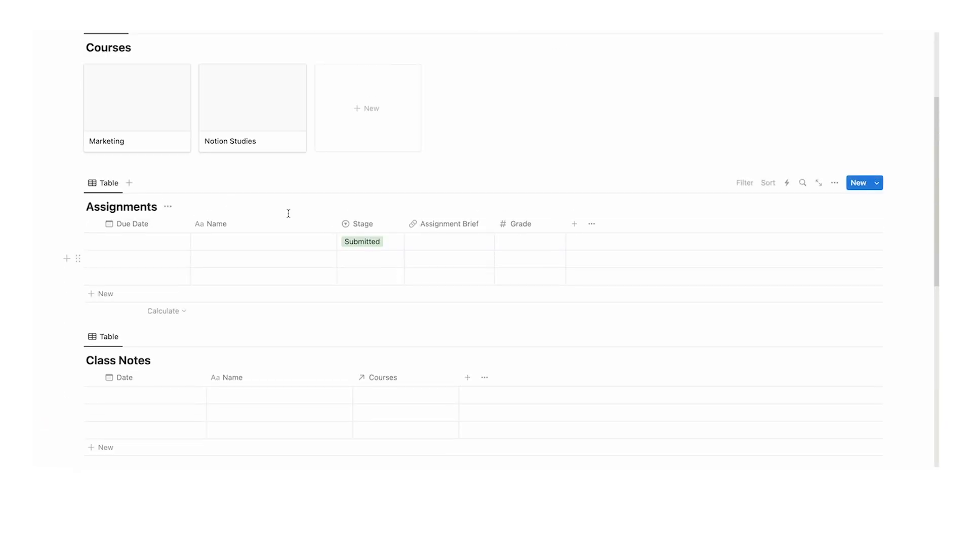
scroll(243, 217, "up", 1)
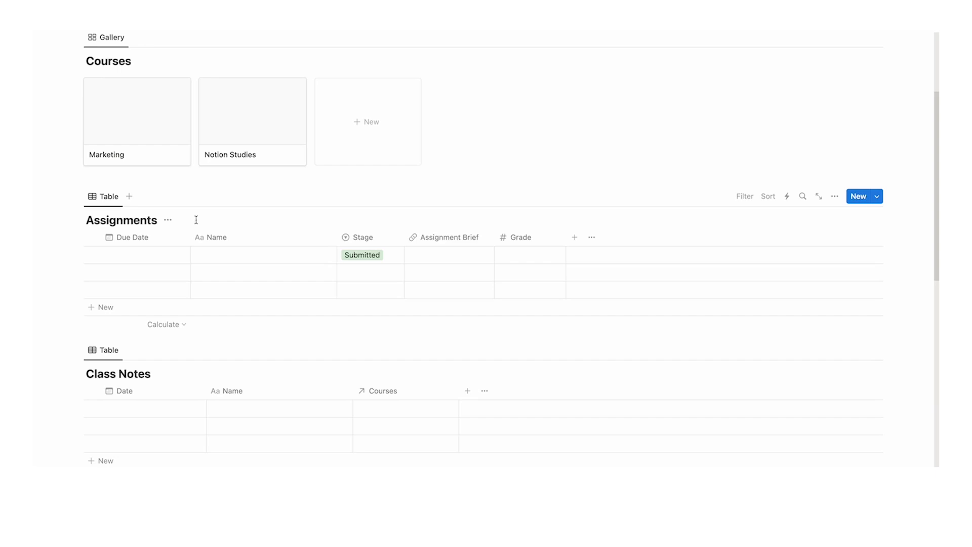
left_click(150, 257)
left_click(172, 299)
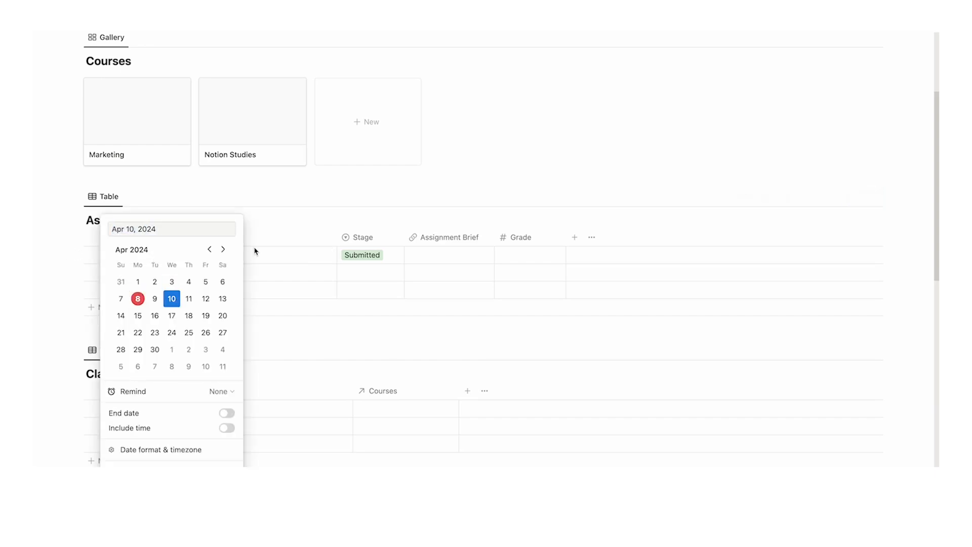
left_click(248, 189)
left_click(135, 276)
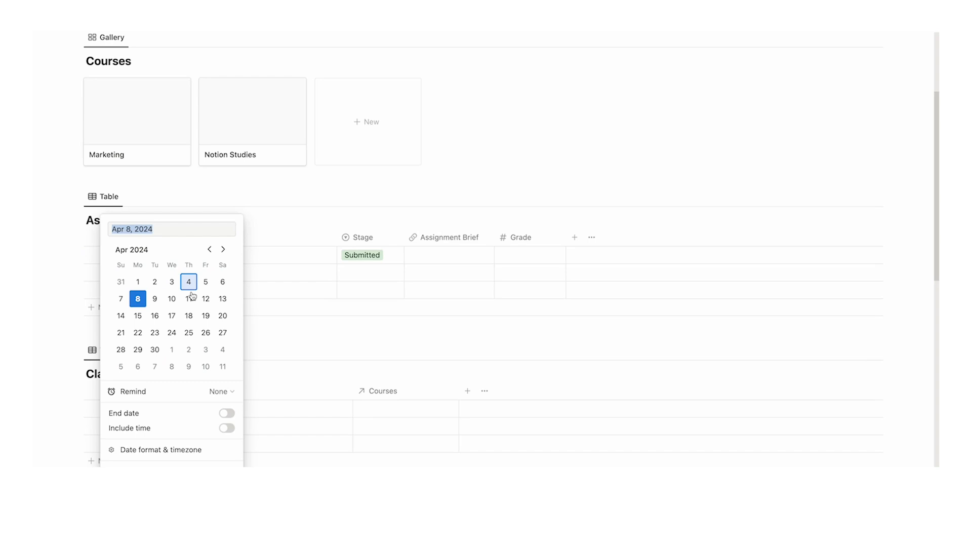
left_click(223, 299)
left_click(206, 186)
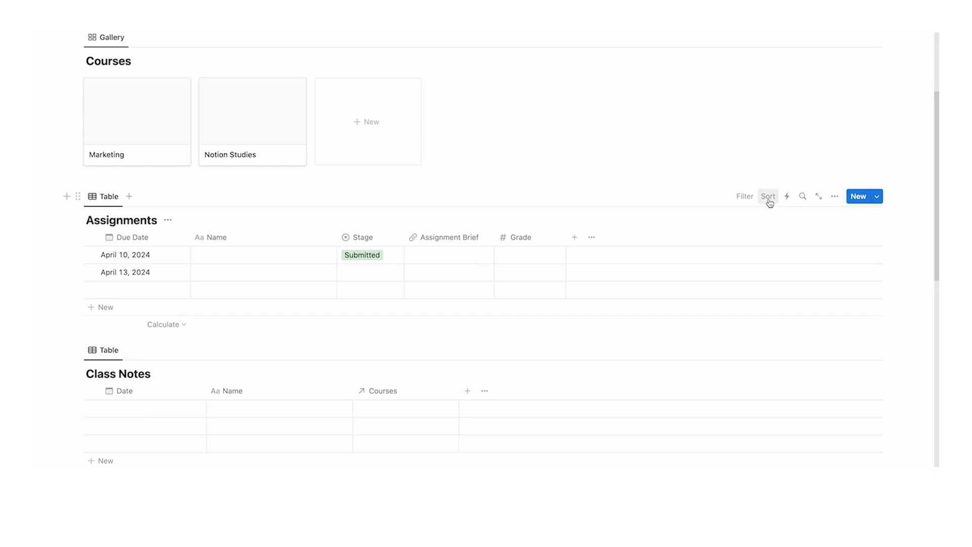
Add a sort by Due Date to the Assignments table
left_click(833, 197)
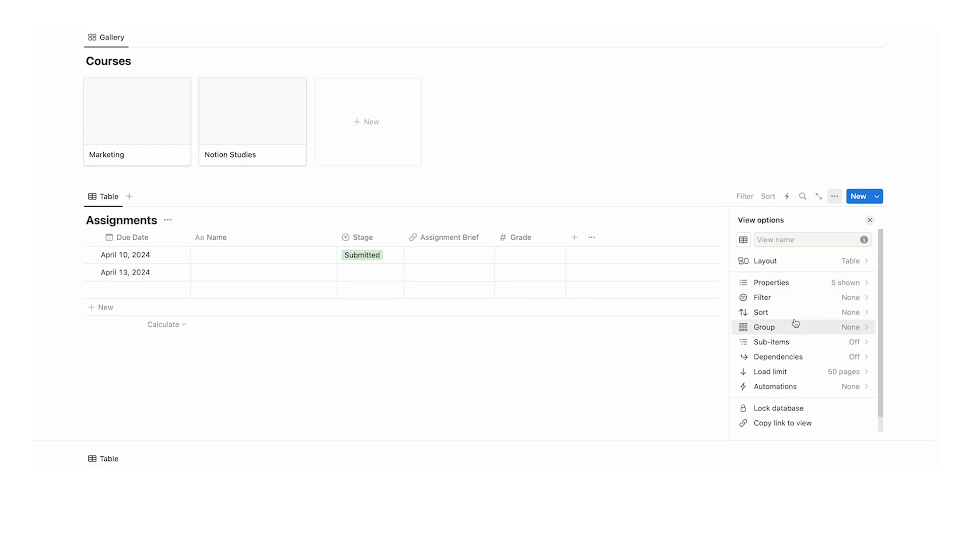
left_click(870, 220)
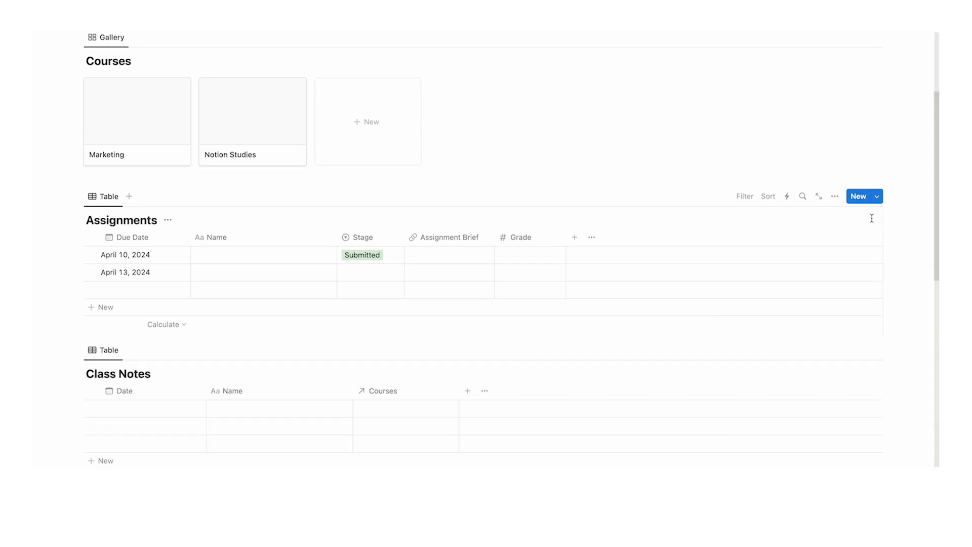
left_click(769, 198)
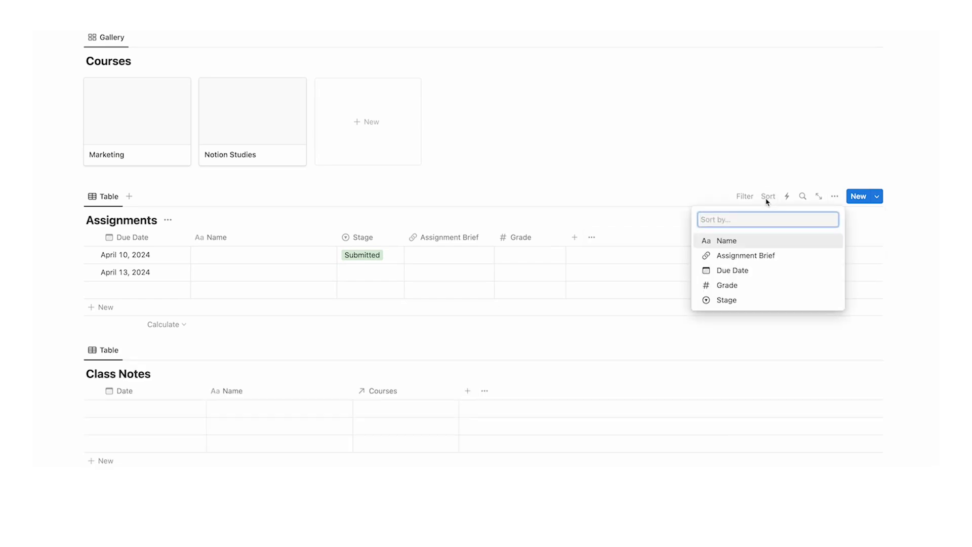
left_click(763, 272)
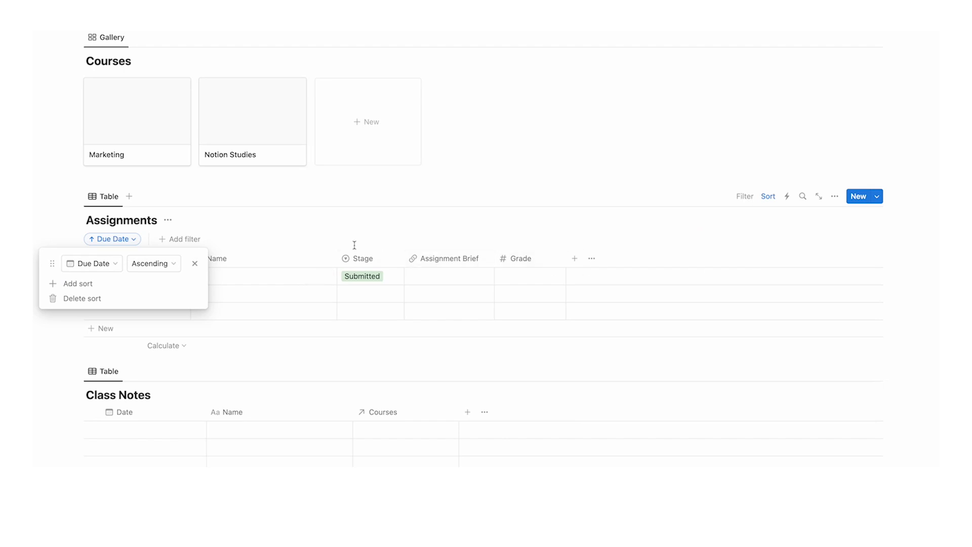
Change the Assignments table's Due Date sort order to Descending
left_click(168, 263)
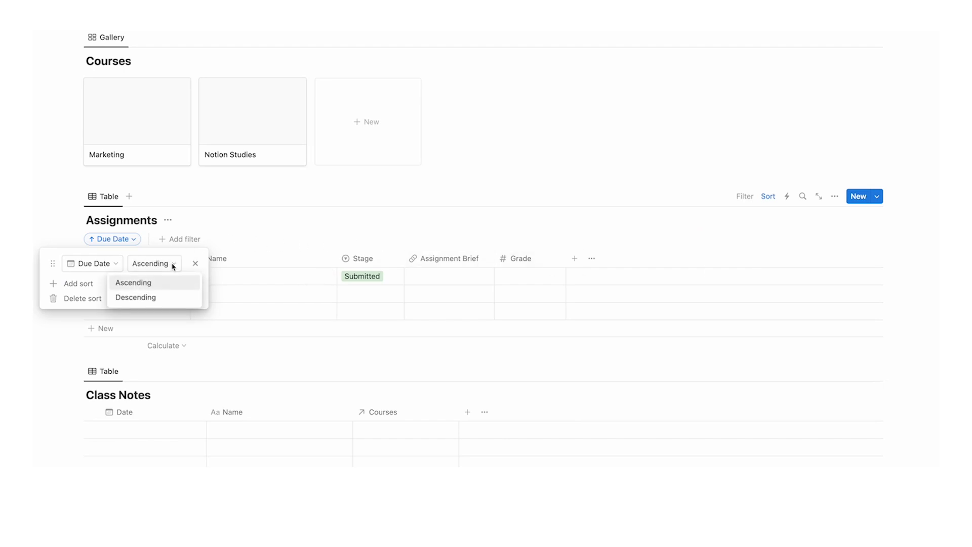
left_click(158, 297)
left_click(276, 195)
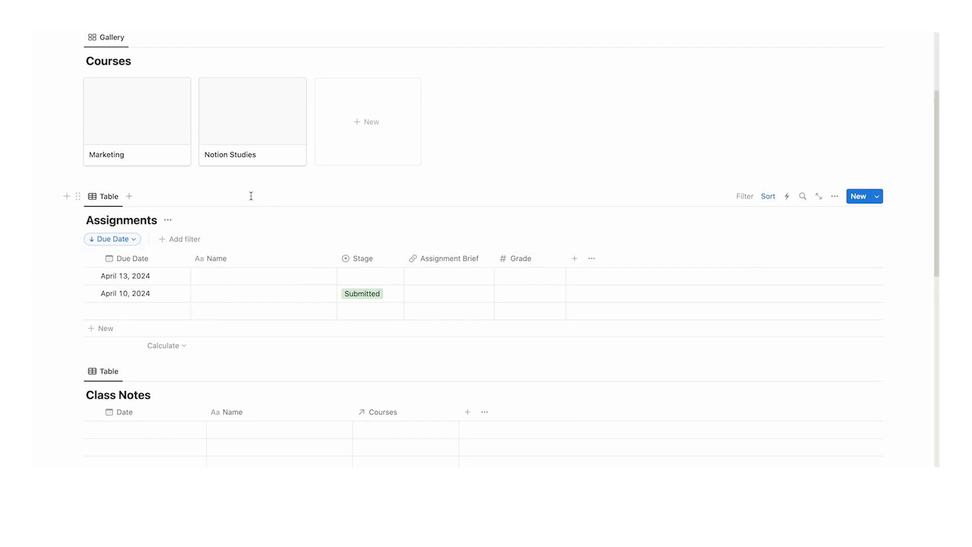
Set the Assignments table's Due Date sort order to Ascending
left_click(113, 239)
left_click(154, 265)
left_click(144, 283)
left_click(219, 200)
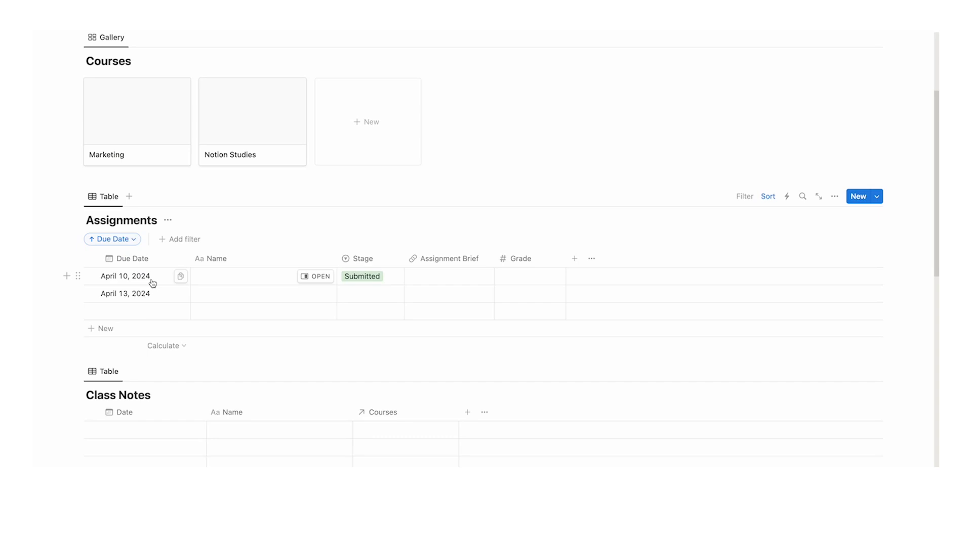
left_click(130, 240)
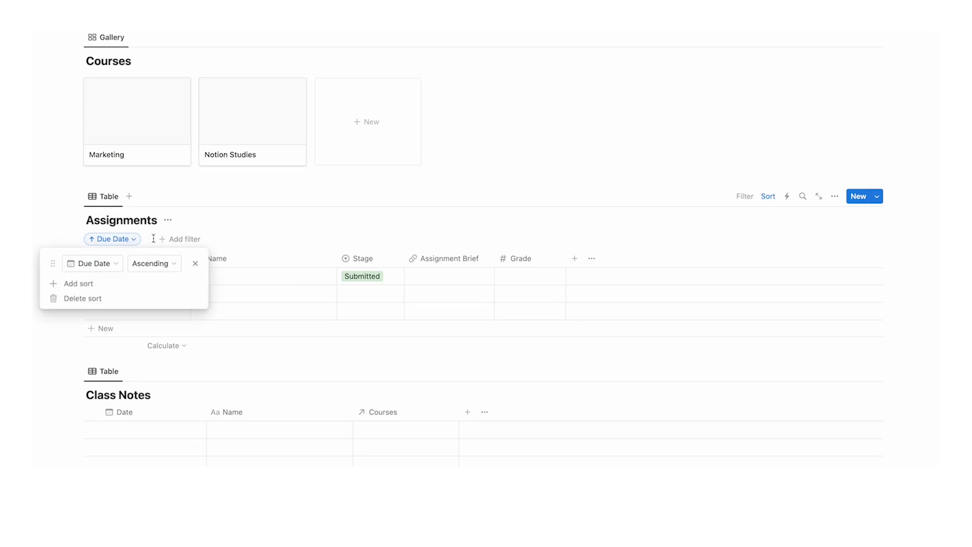
left_click(183, 200)
left_click(145, 278)
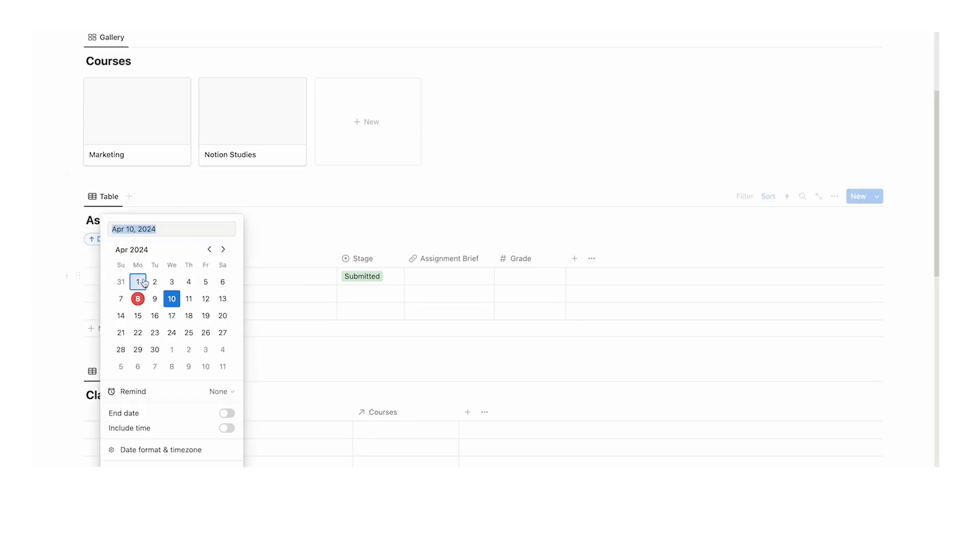
left_click(198, 194)
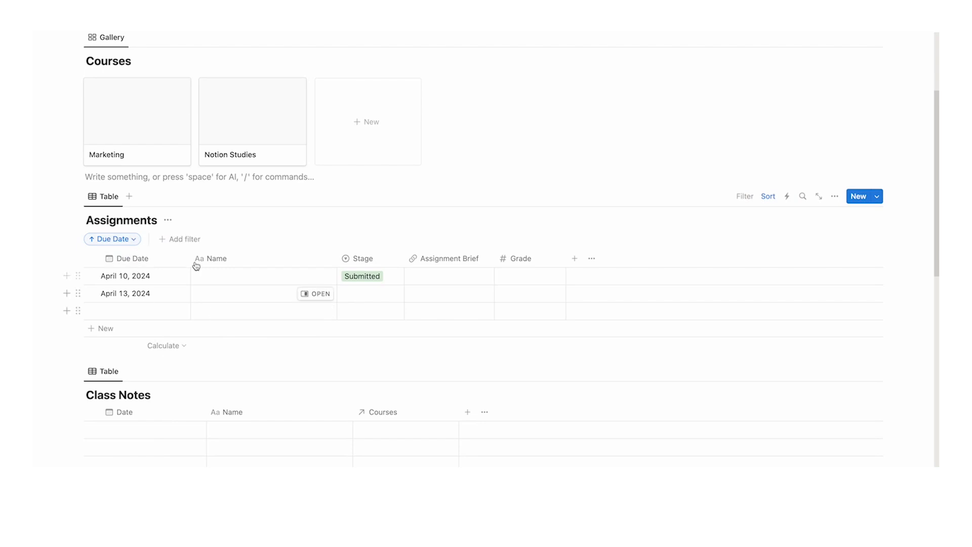
scroll(321, 237, "down", 10)
scroll(321, 238, "up", 10)
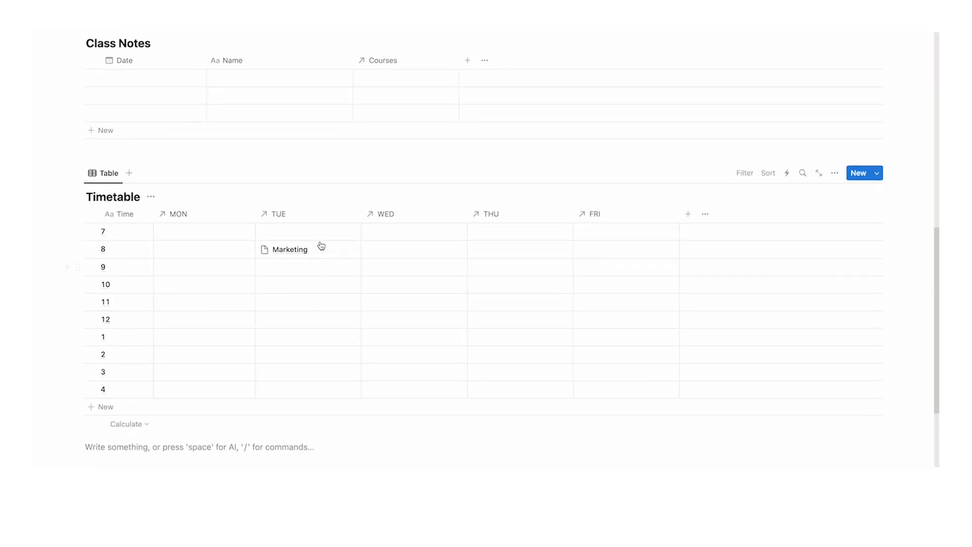
scroll(320, 242, "up", 1)
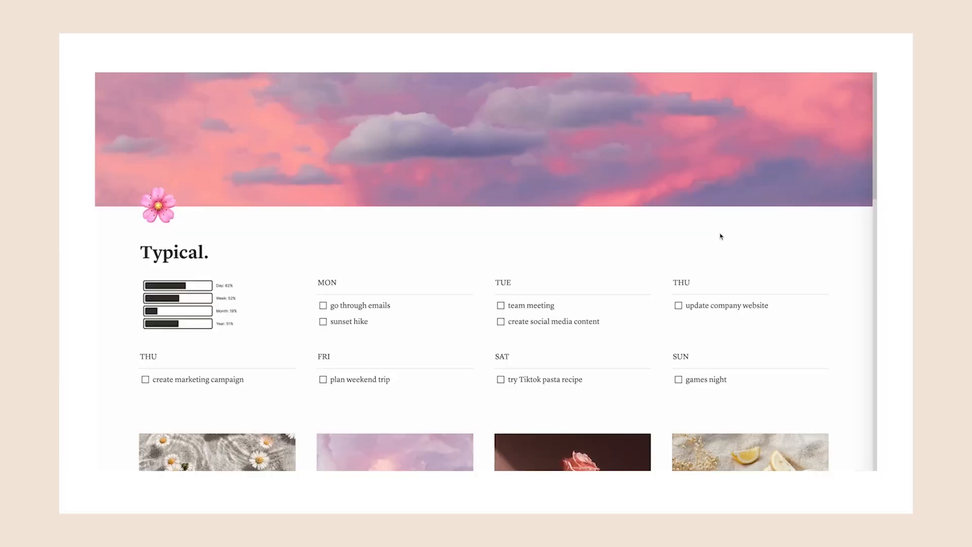
scroll(721, 236, "down", 11)
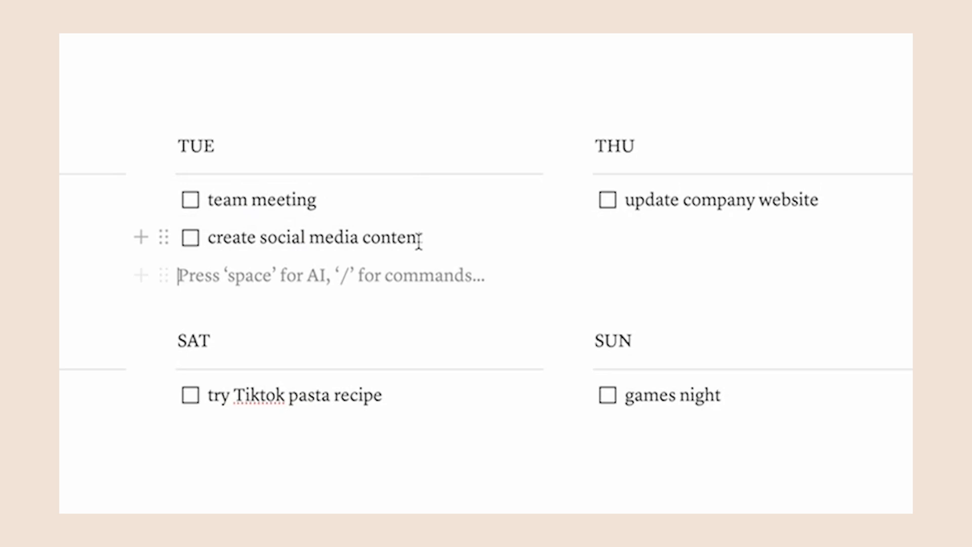
left_click_drag(422, 239, 236, 237)
left_click(242, 238)
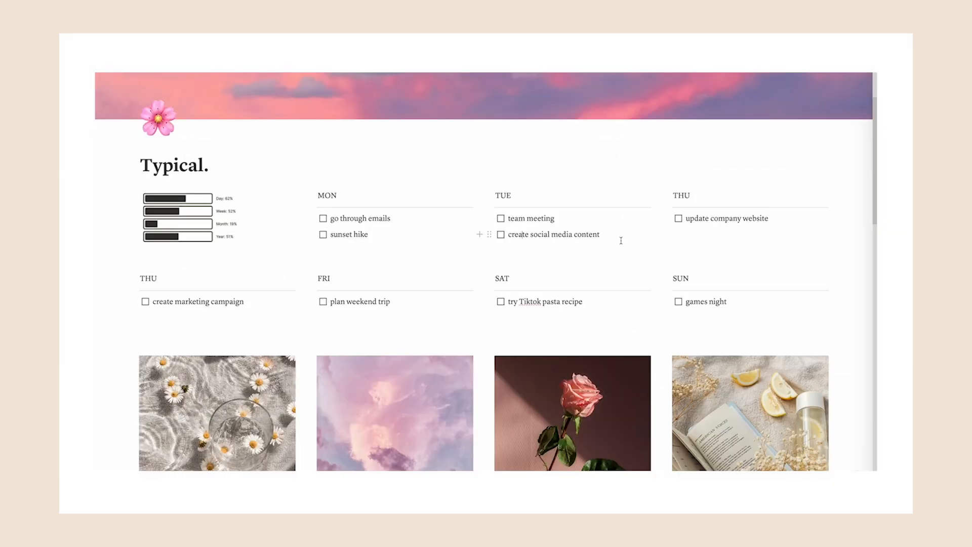
scroll(616, 225, "down", 8)
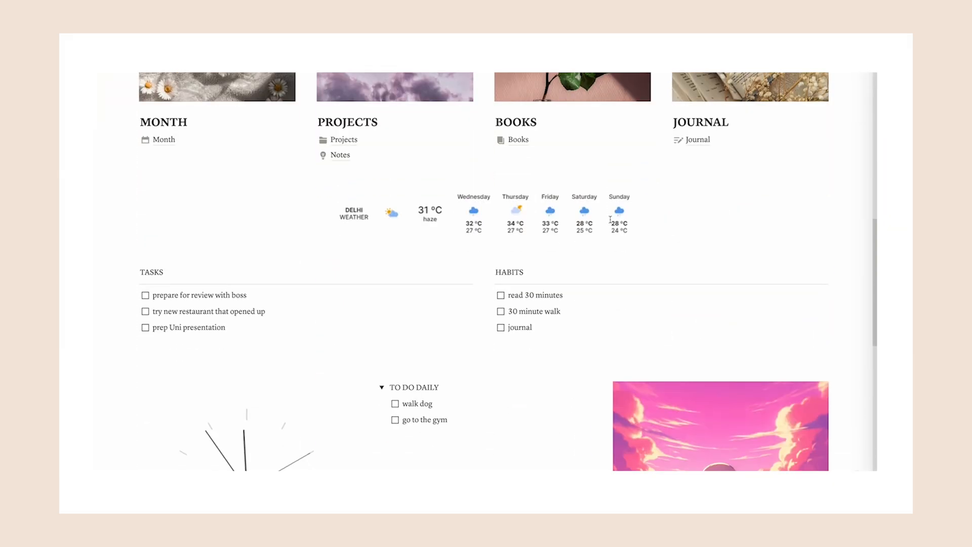
scroll(609, 225, "down", 5)
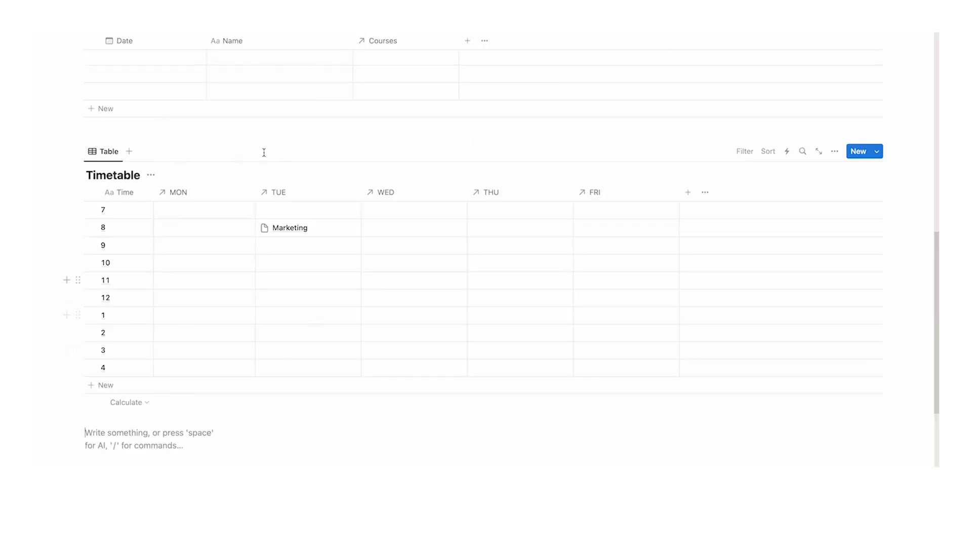
Select the empty blocks in the blank area below the Timetable table and delete them
scroll(225, 272, "down", 5)
left_click(342, 199)
left_click(487, 198)
left_click(293, 338)
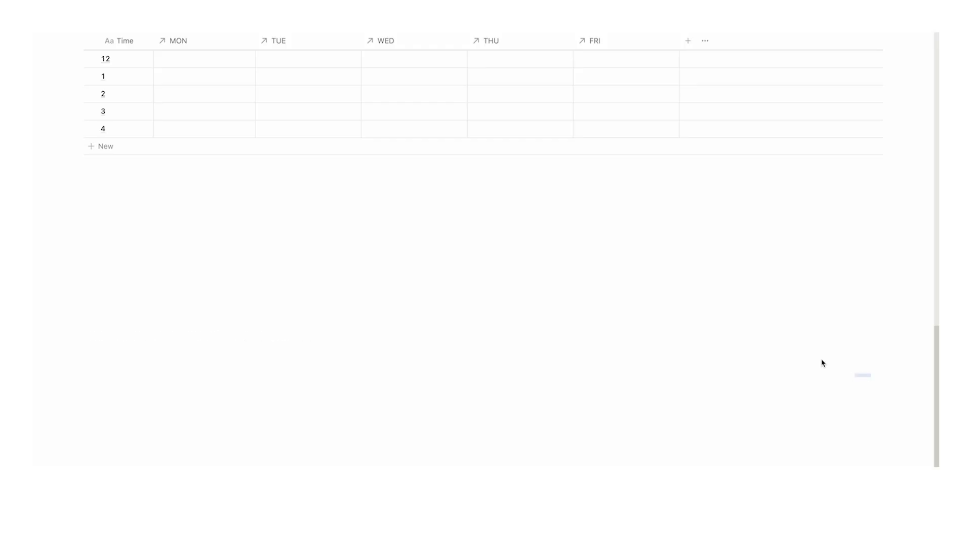
left_click_drag(871, 377, 207, 185)
key("BackSpace")
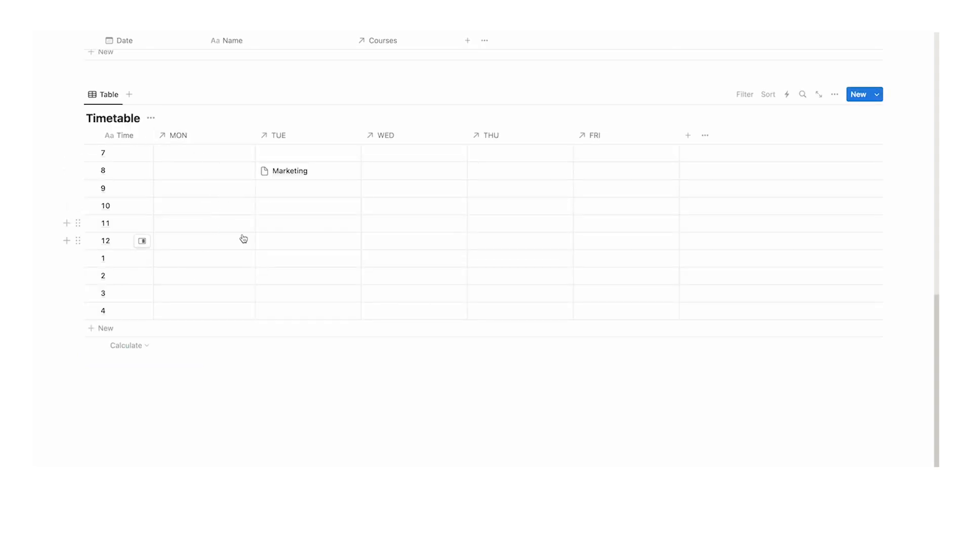
Insert a new table database below the Timetable and title it Research
scroll(243, 239, "up", 15)
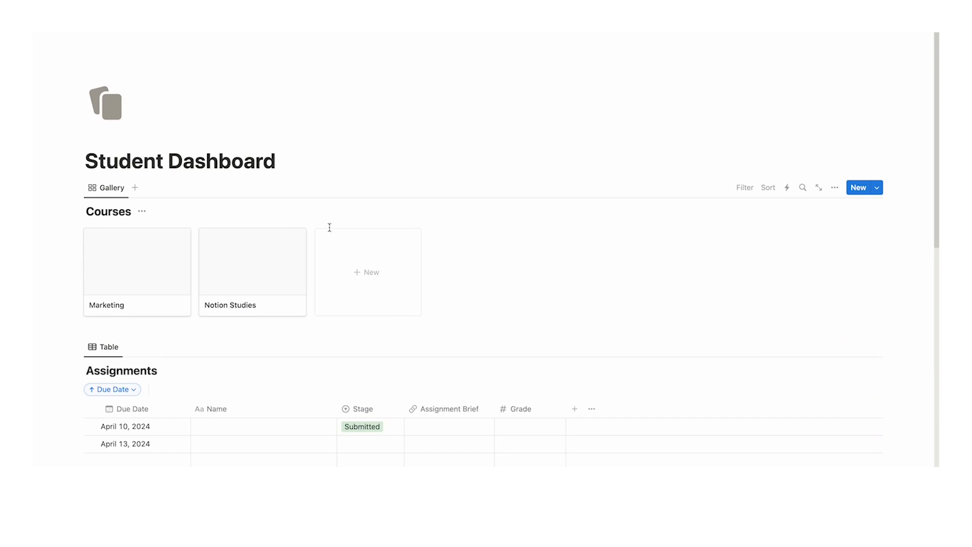
scroll(328, 227, "down", 5)
scroll(330, 226, "down", 15)
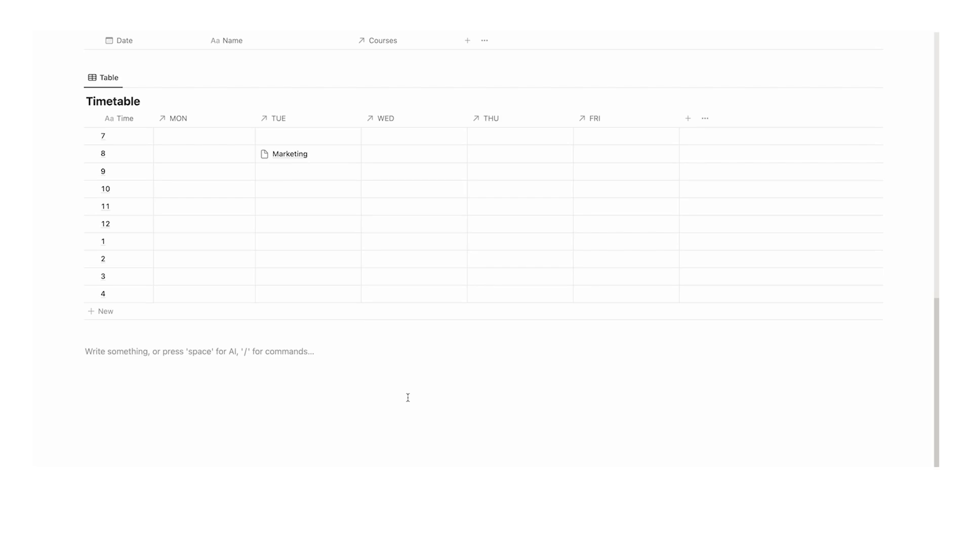
type("/da")
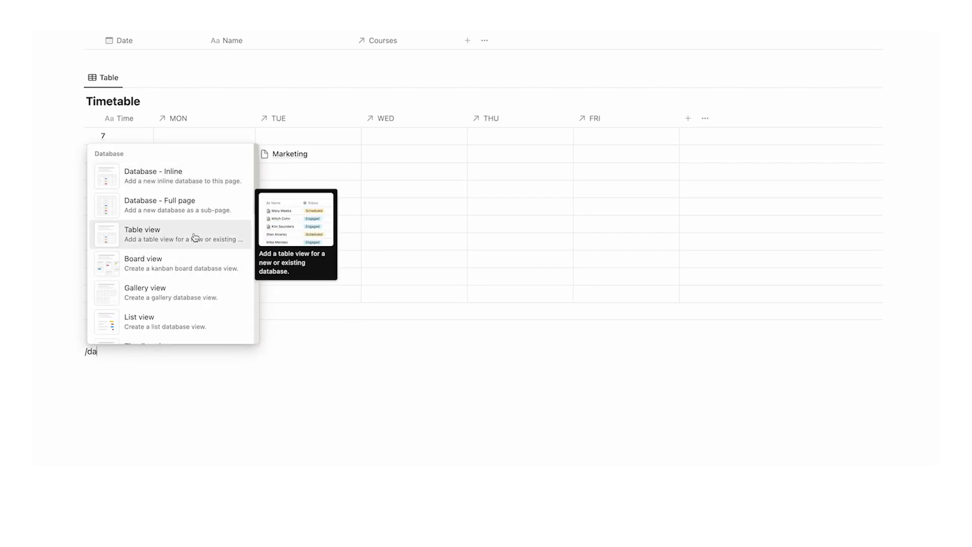
left_click(195, 237)
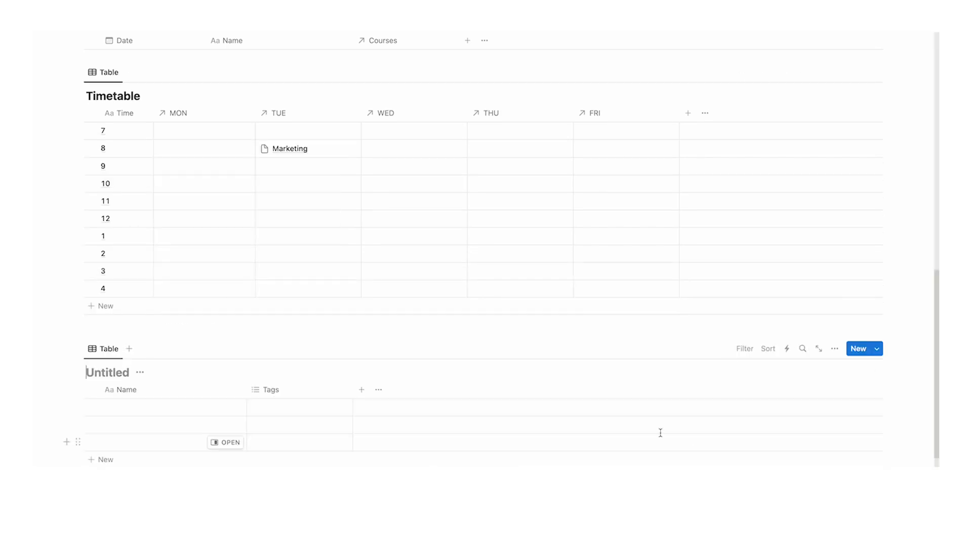
scroll(660, 432, "down", 5)
left_click(125, 156)
type("Research")
scroll(275, 280, "up", 3)
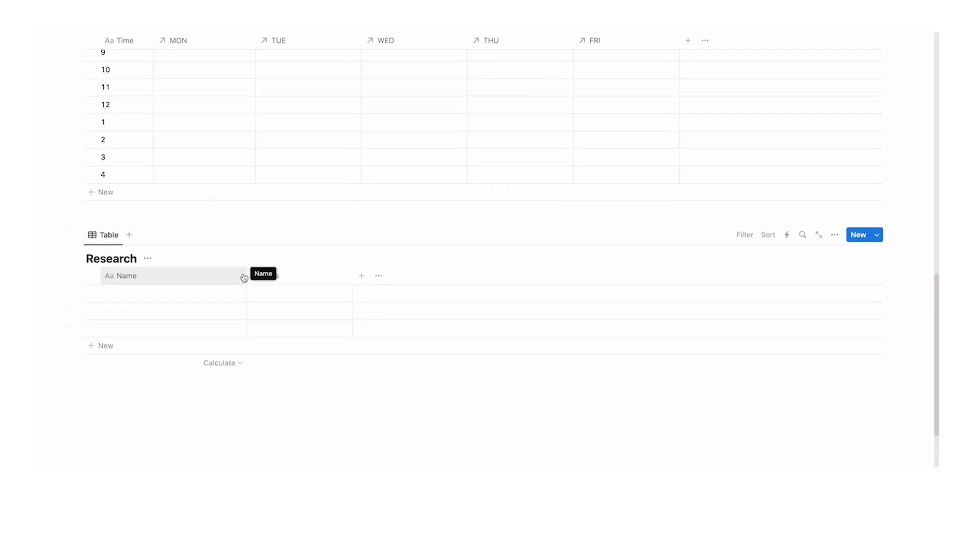
Hide the Tags property in the Research table
scroll(243, 284, "up", 7)
scroll(213, 308, "up", 8)
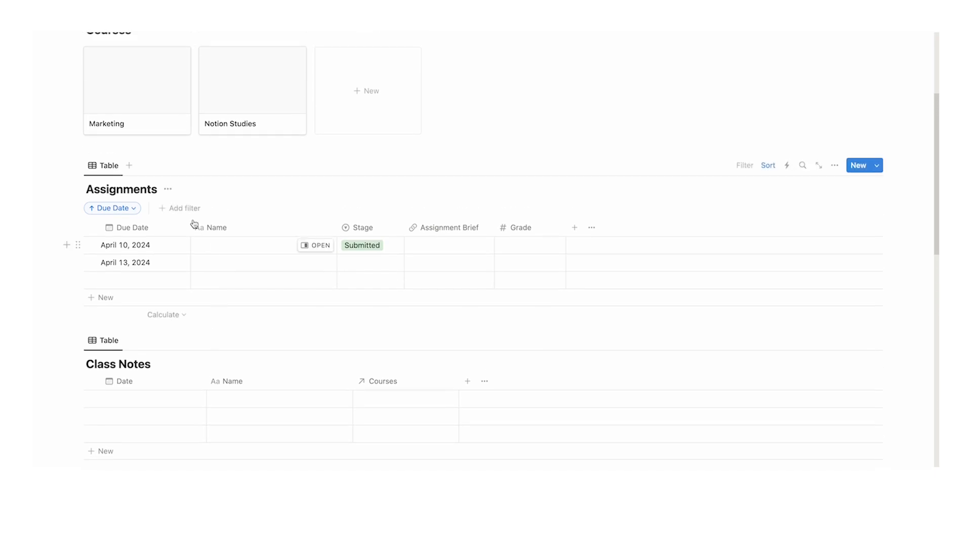
scroll(200, 248, "up", 3)
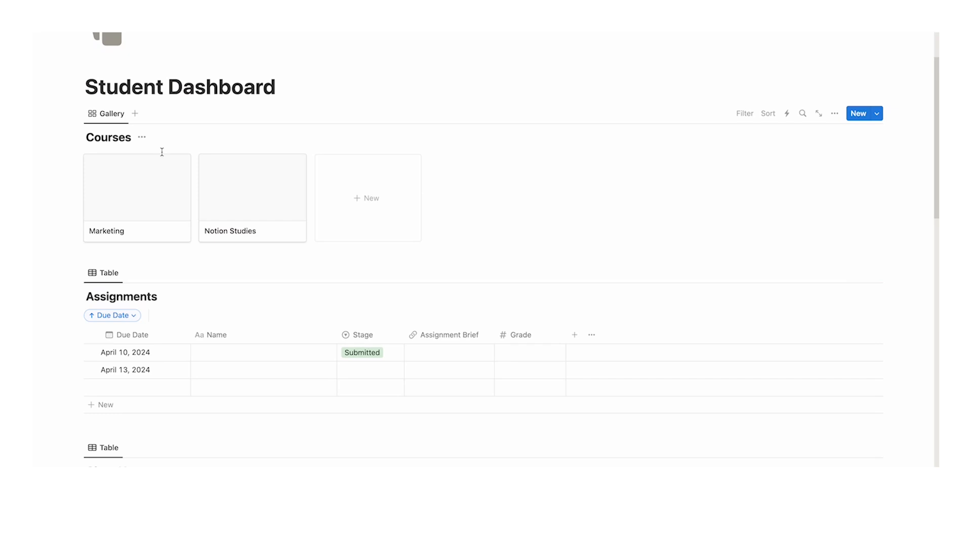
scroll(152, 336, "down", 1)
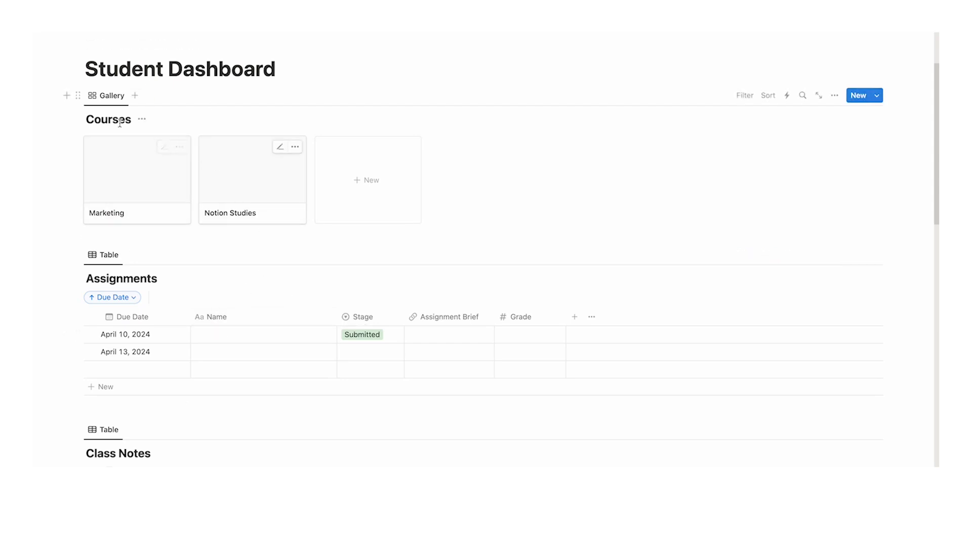
scroll(211, 148, "down", 15)
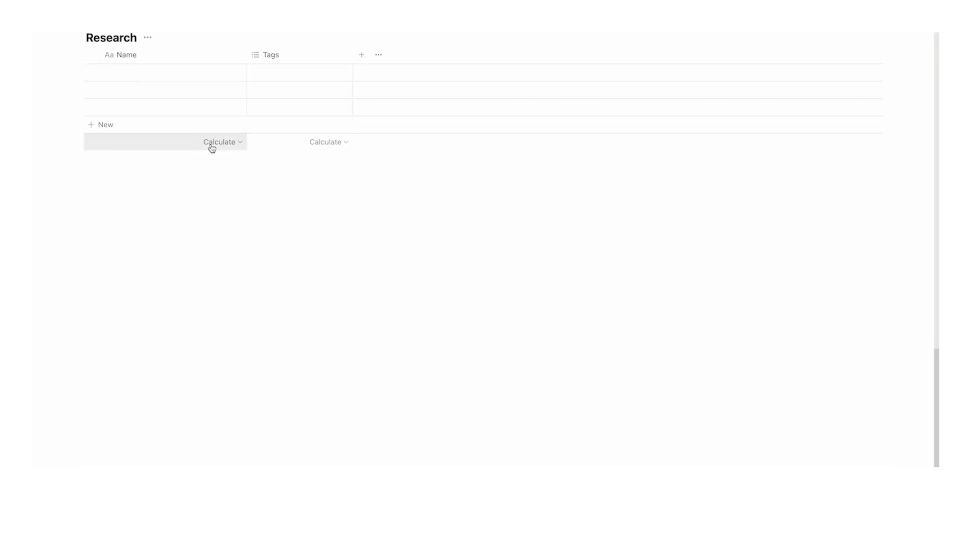
scroll(233, 172, "up", 1)
scroll(243, 184, "up", 1)
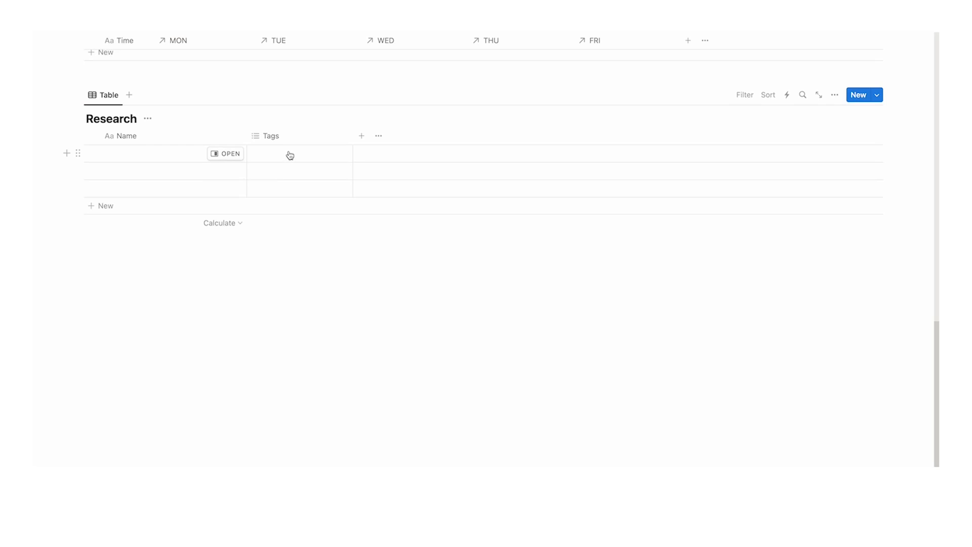
left_click(310, 138)
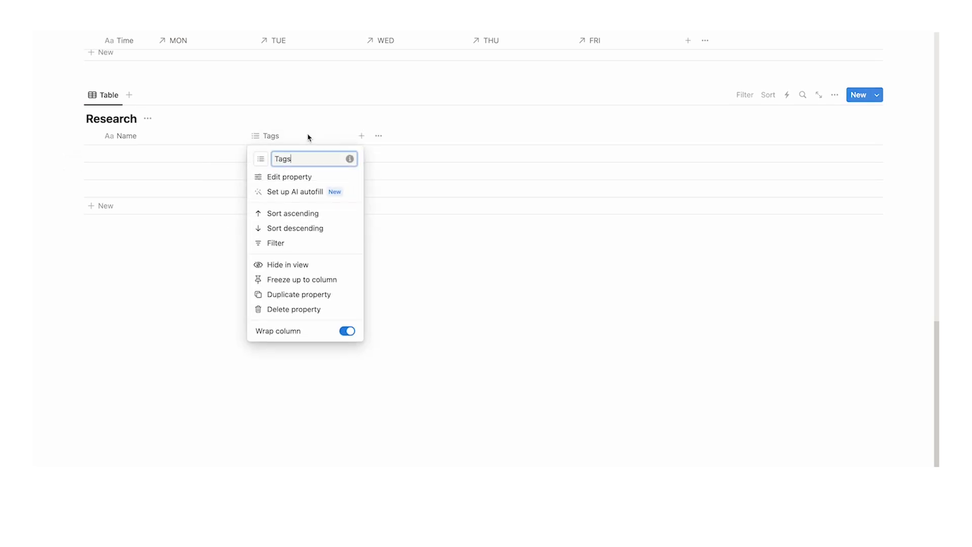
left_click(304, 263)
Add a Relation property to the Research table, linked to the Assignments database with no limit
left_click(257, 139)
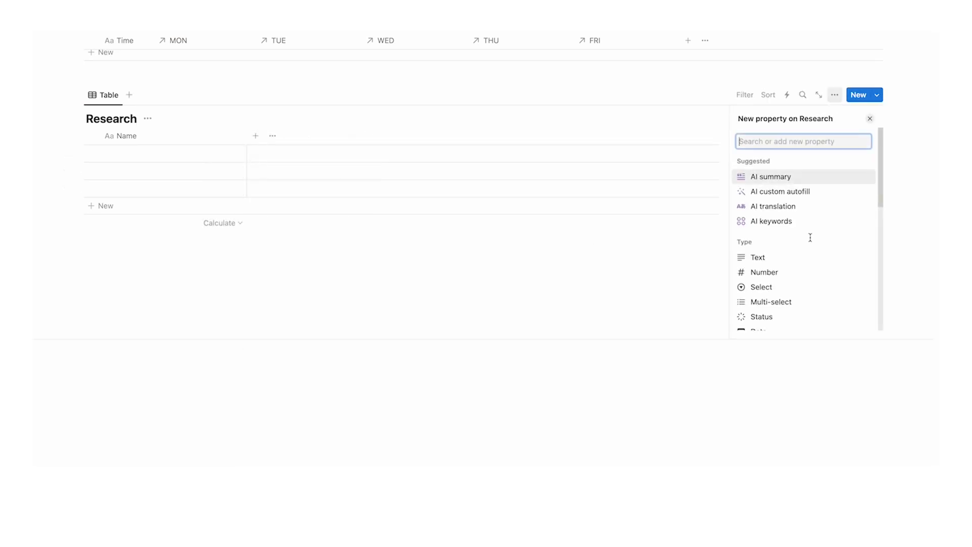
scroll(804, 232, "down", 5)
left_click(796, 213)
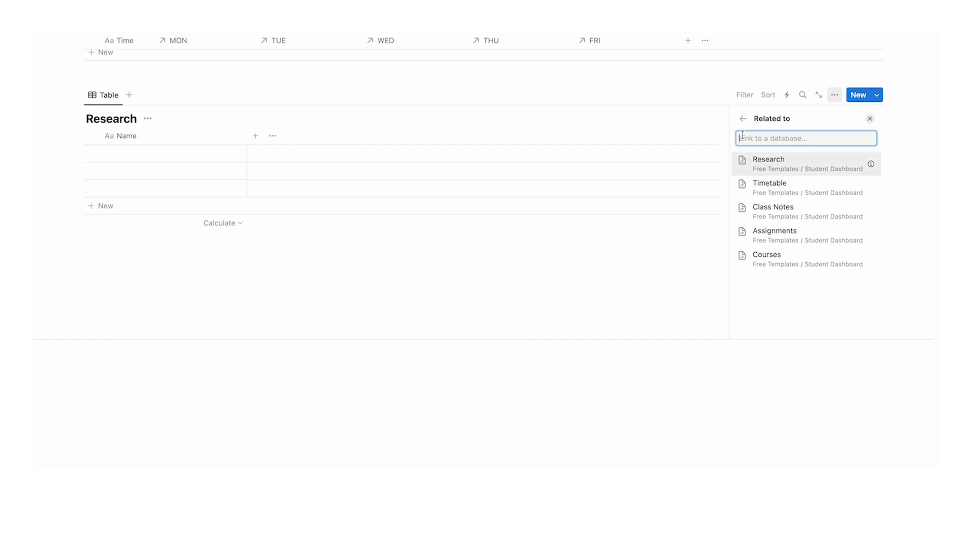
type("Assignment")
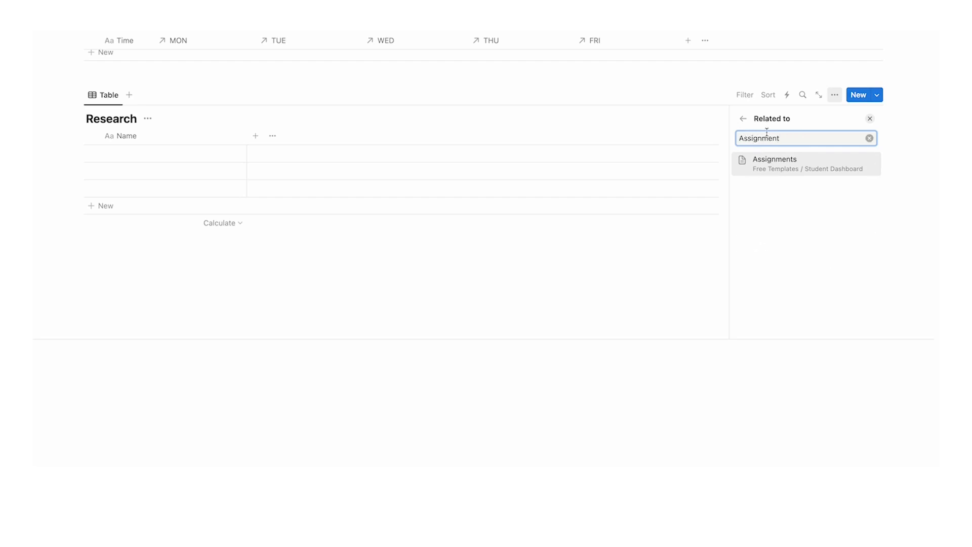
left_click(819, 165)
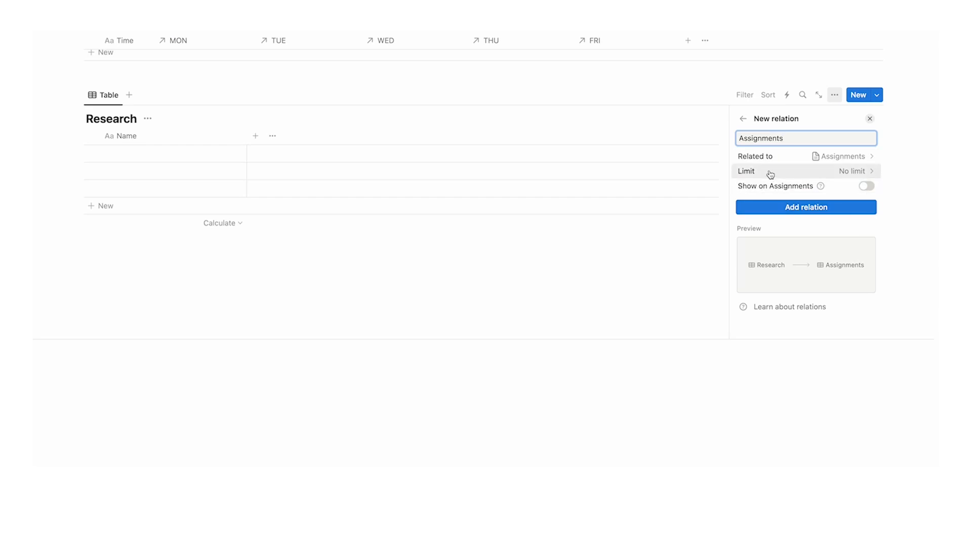
left_click(779, 207)
left_click(369, 219)
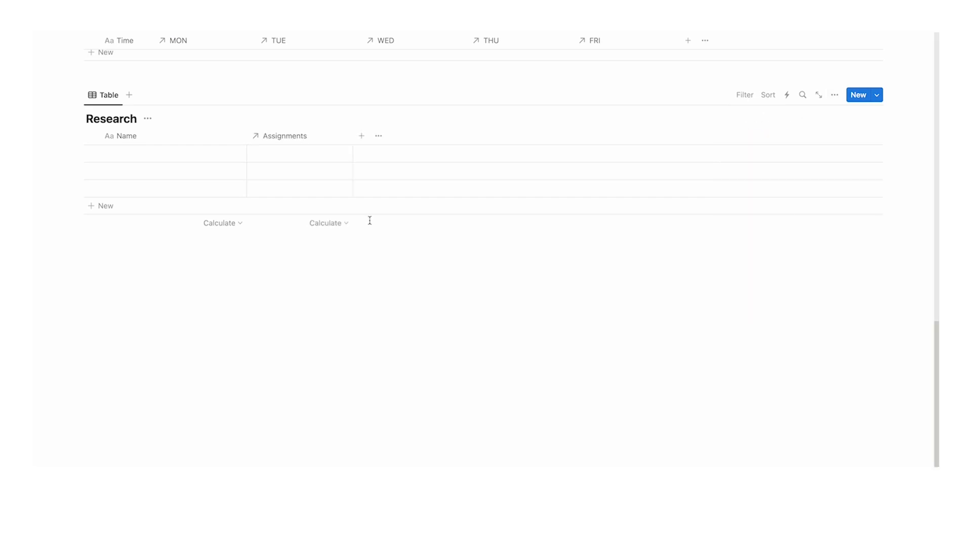
Add a Relation property to the Research table, linked to the Courses database with no limit
left_click(362, 136)
scroll(784, 233, "down", 4)
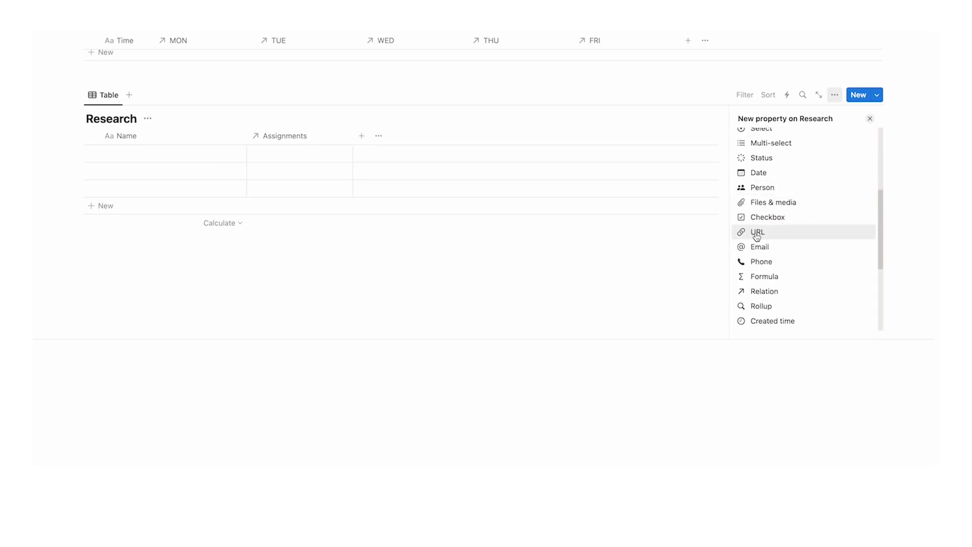
scroll(796, 238, "down", 2)
left_click(793, 240)
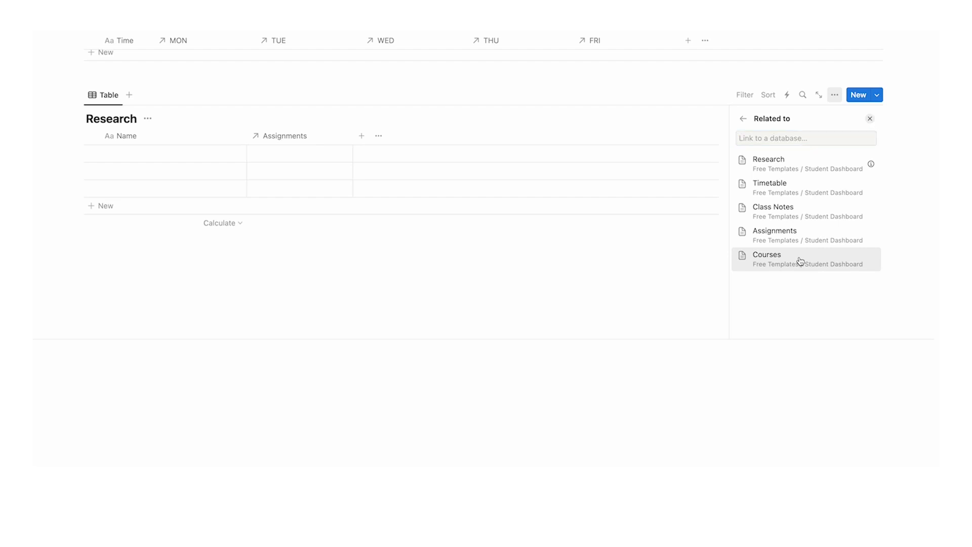
left_click(801, 261)
left_click(796, 215)
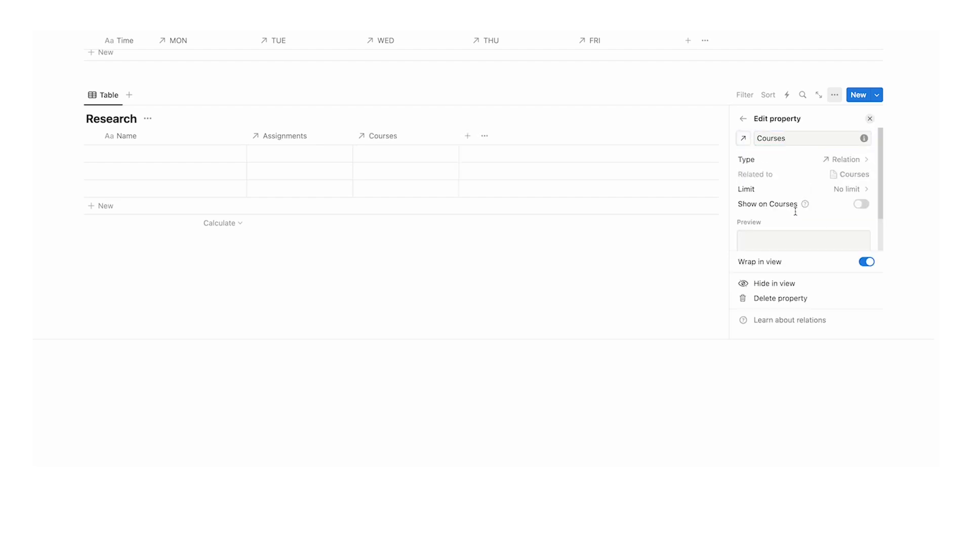
left_click(393, 279)
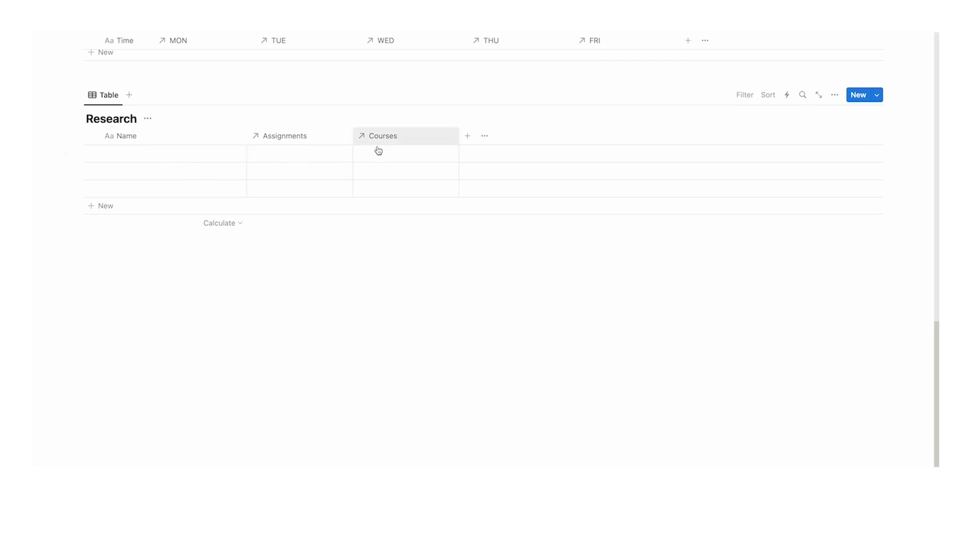
Review the Student Dashboard's Courses, Assignments, Class Notes, Timetable and Research sections and their properties
scroll(310, 196, "up", 10)
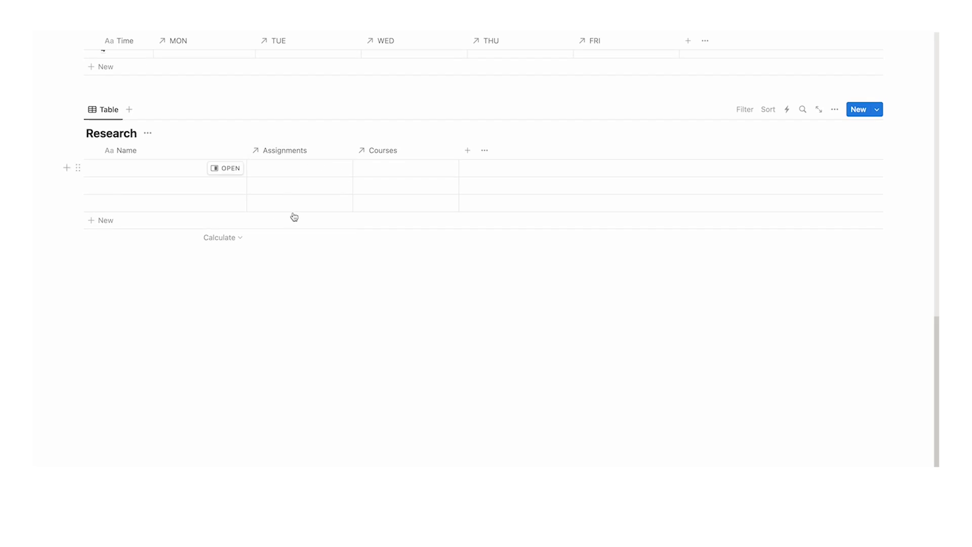
scroll(250, 201, "up", 10)
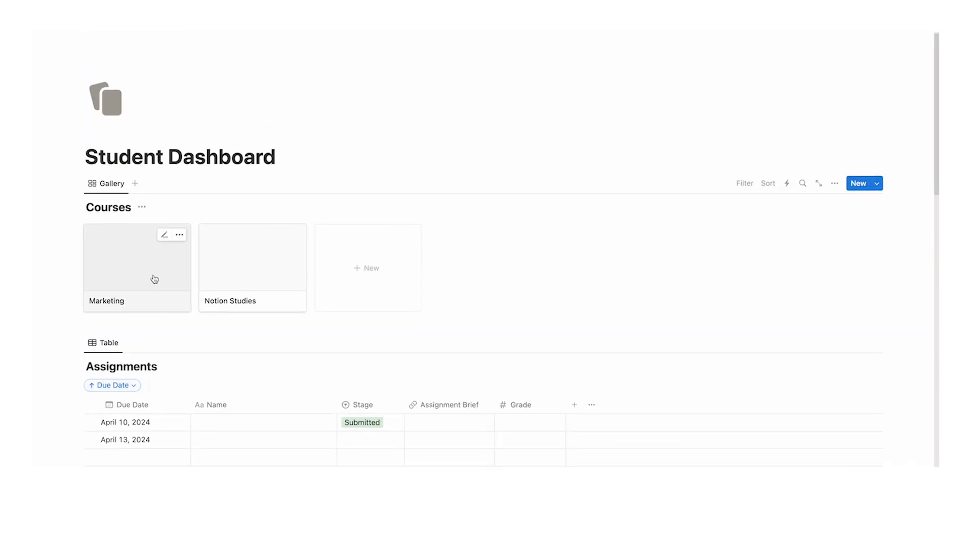
scroll(262, 215, "down", 6)
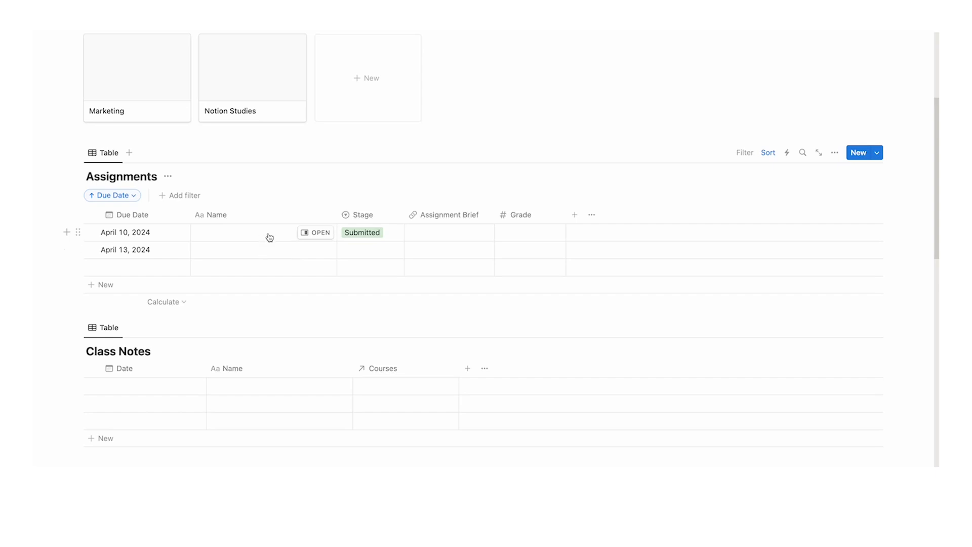
scroll(270, 238, "up", 3)
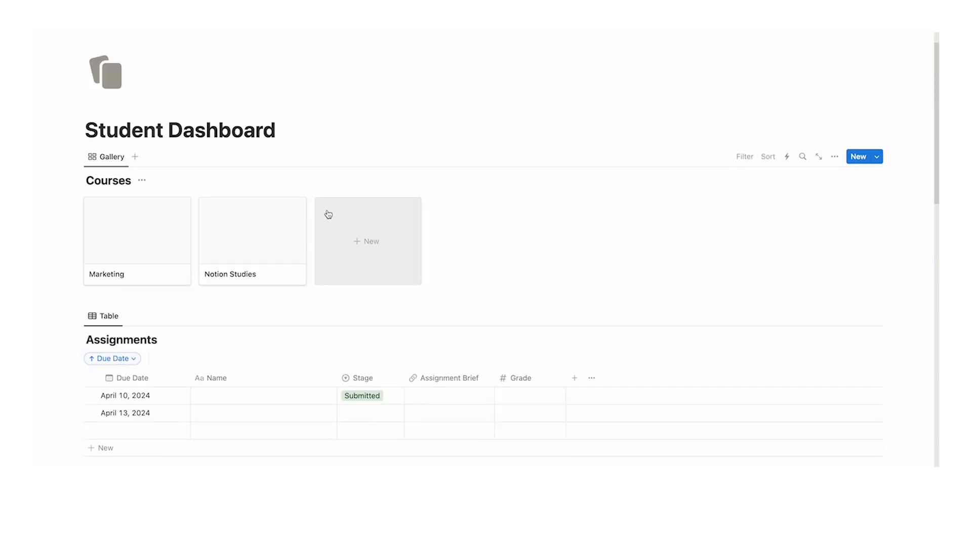
scroll(334, 203, "down", 5)
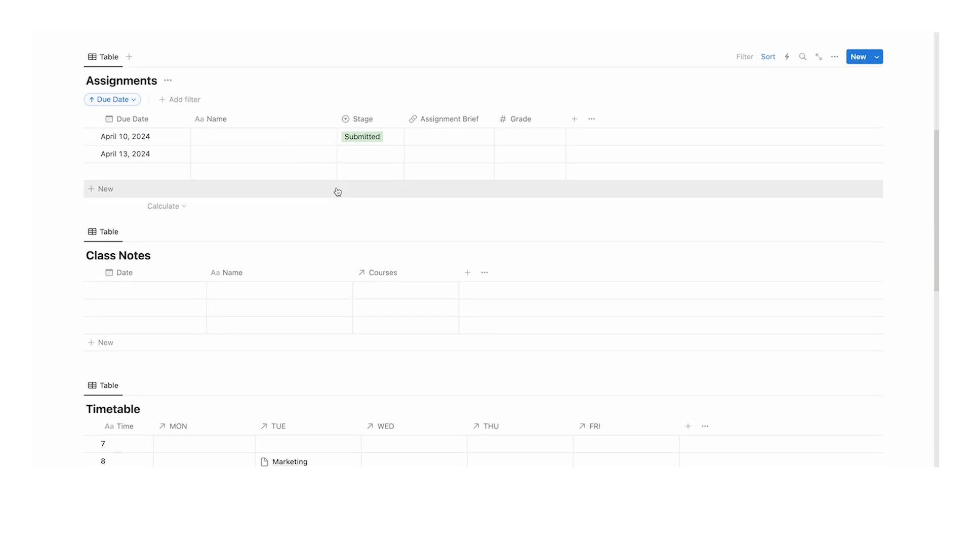
scroll(338, 192, "down", 8)
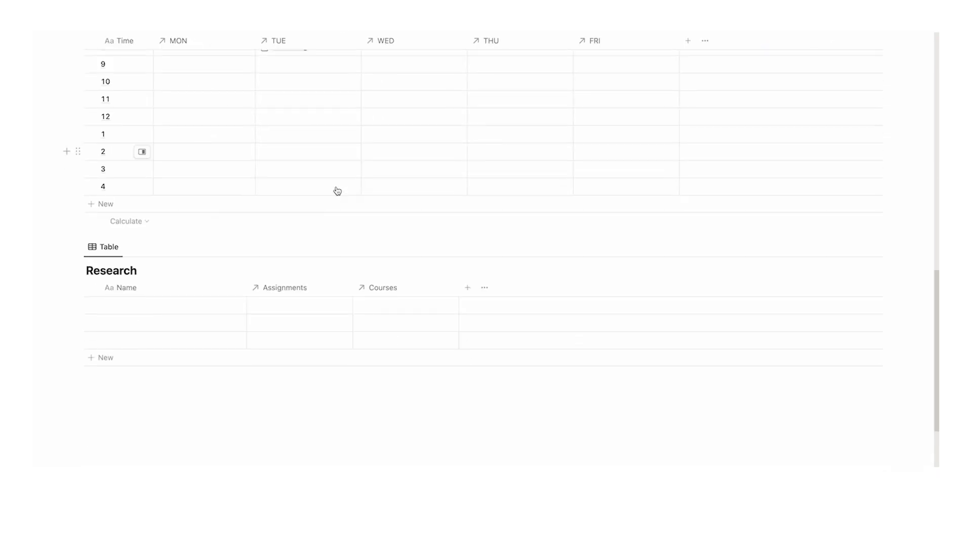
scroll(338, 191, "down", 4)
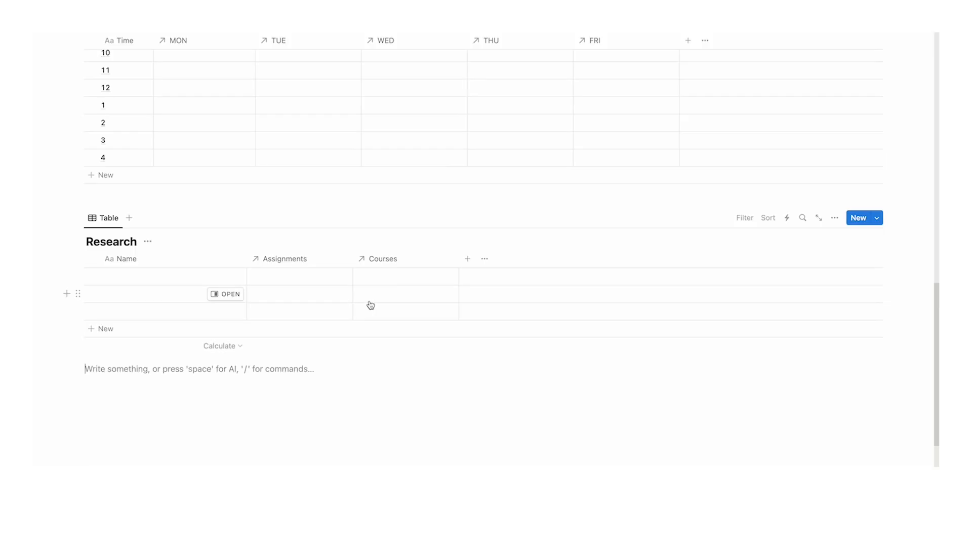
scroll(365, 309, "up", 20)
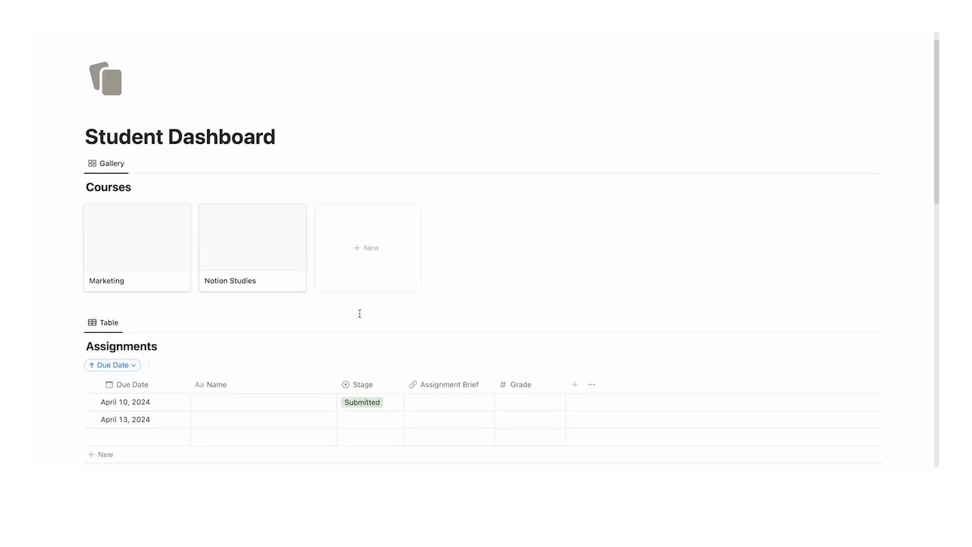
scroll(360, 313, "up", 1)
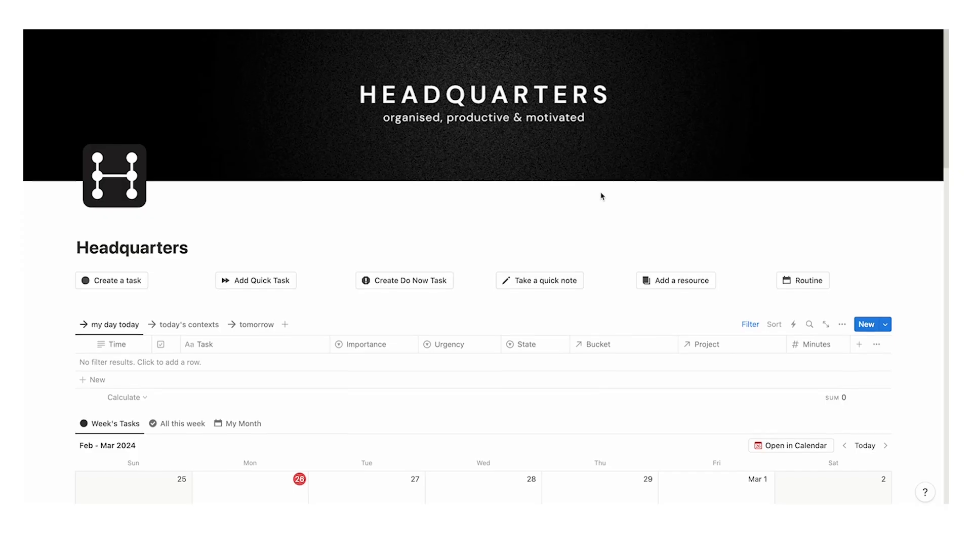
Switch to the Headquarters page and look through its task list, projects, workspaces and life buckets
scroll(602, 196, "down", 20)
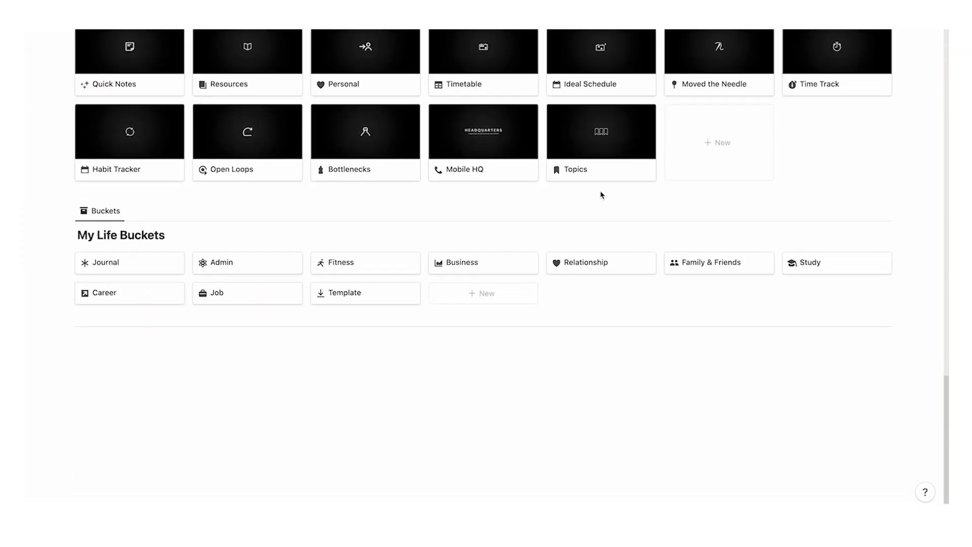
scroll(602, 195, "up", 9)
scroll(406, 230, "up", 10)
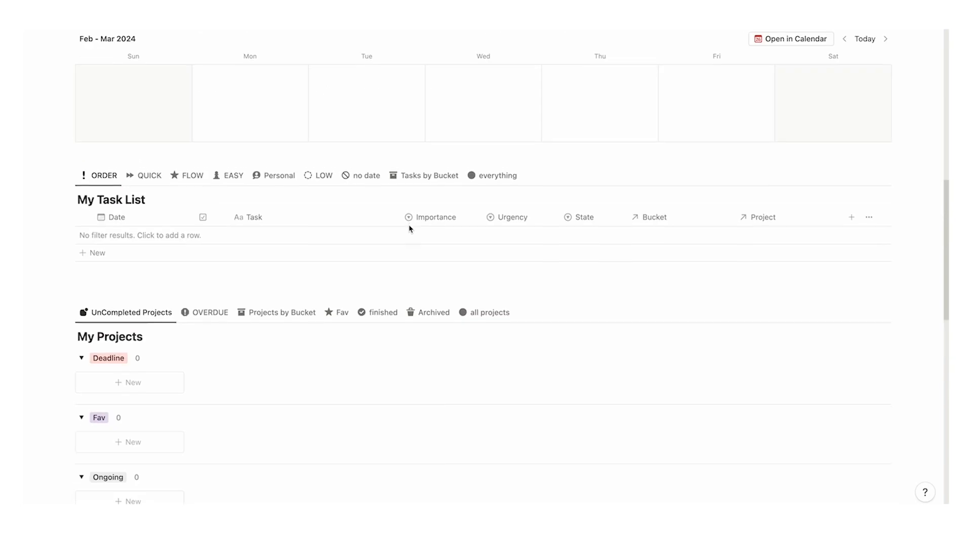
scroll(423, 256, "down", 8)
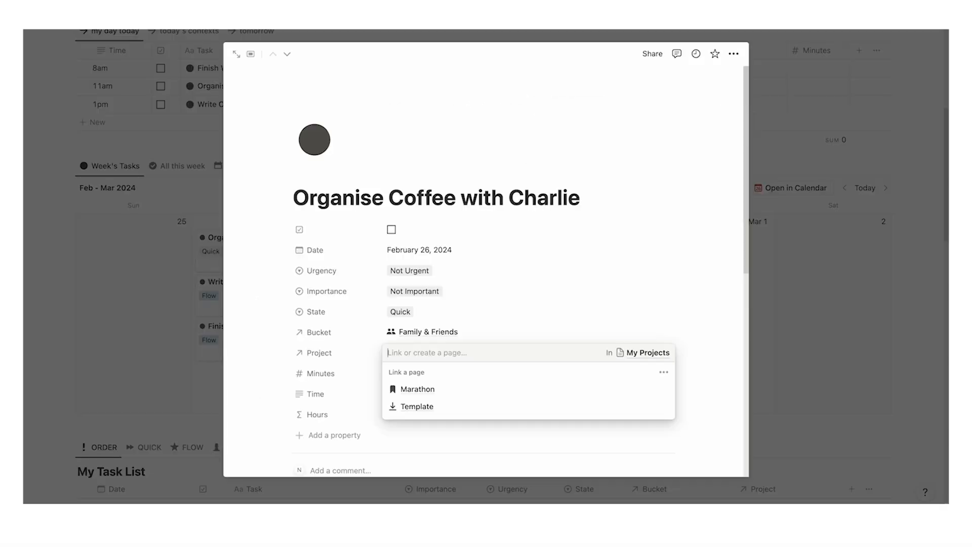
key("Escape")
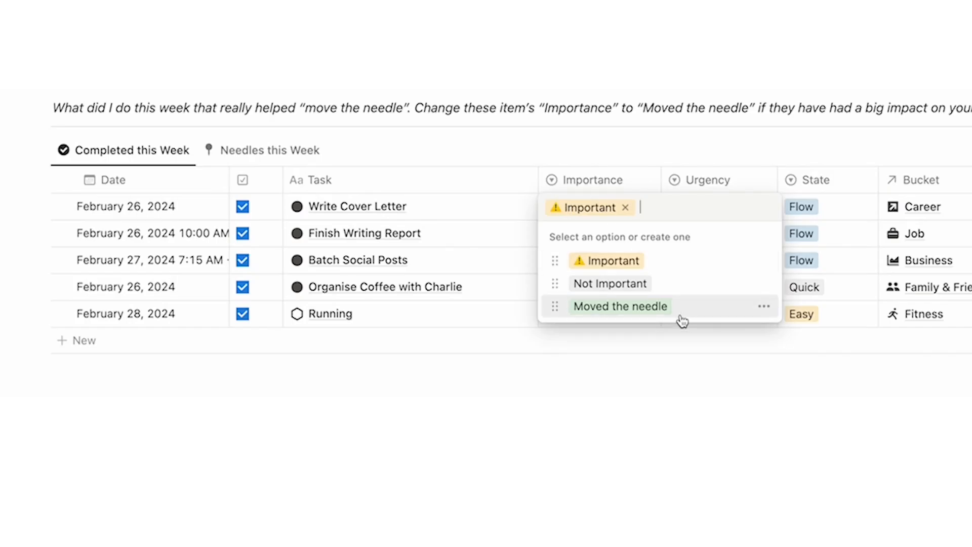
Set the Importance of the completed Write Cover Letter task to Moved the needle and look over the Headquarters projects
left_click(682, 321)
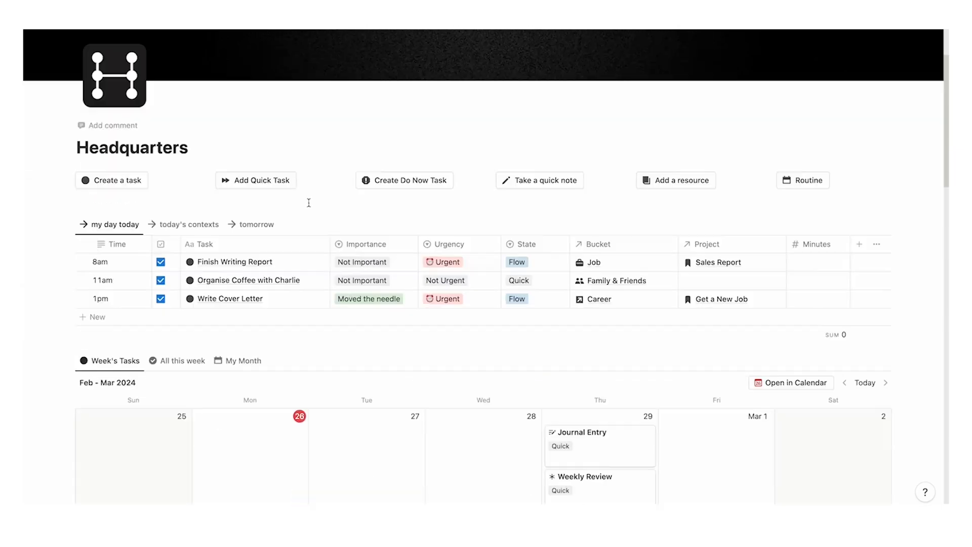
scroll(308, 204, "down", 5)
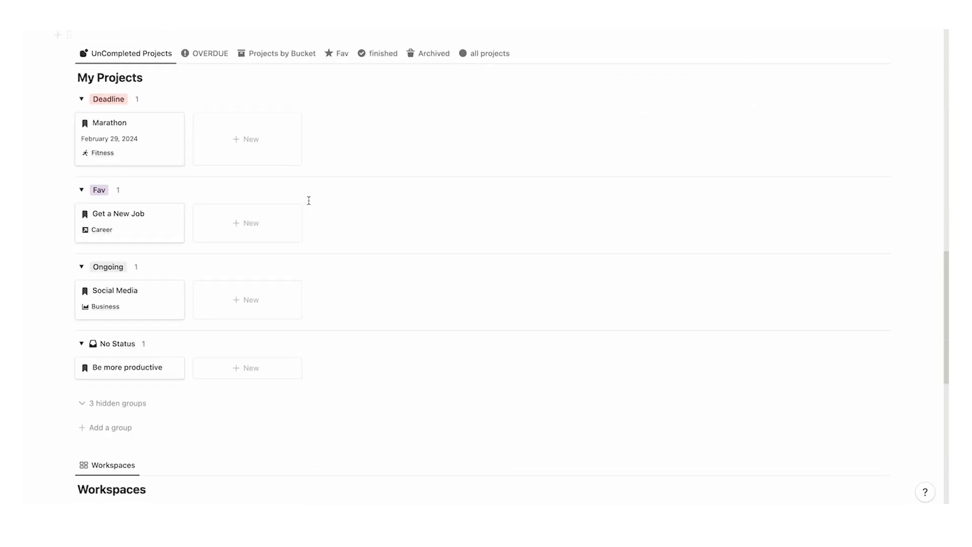
scroll(308, 201, "down", 4)
scroll(307, 202, "up", 2)
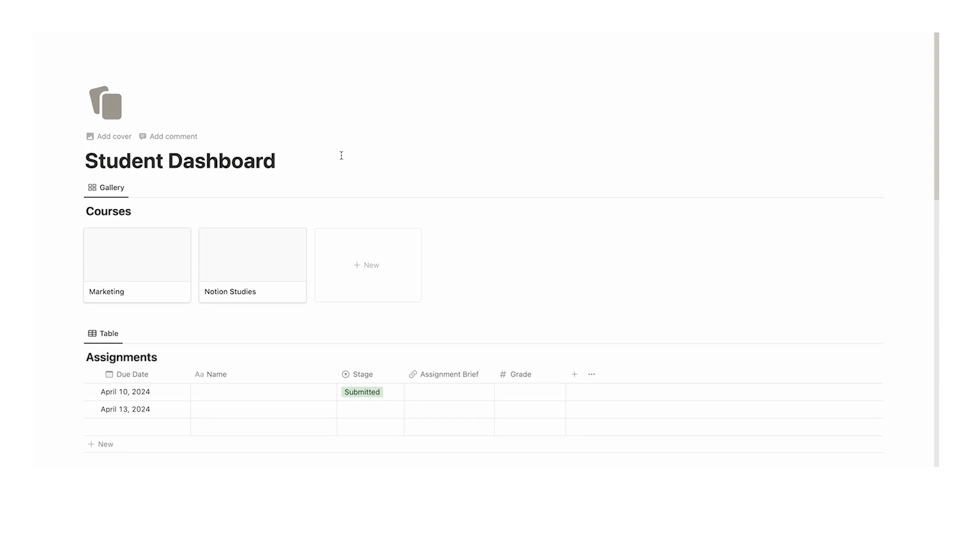
On the Student Dashboard, add a Relation property to the Assignments table, linked to the Courses database with no limit
scroll(442, 210, "down", 6)
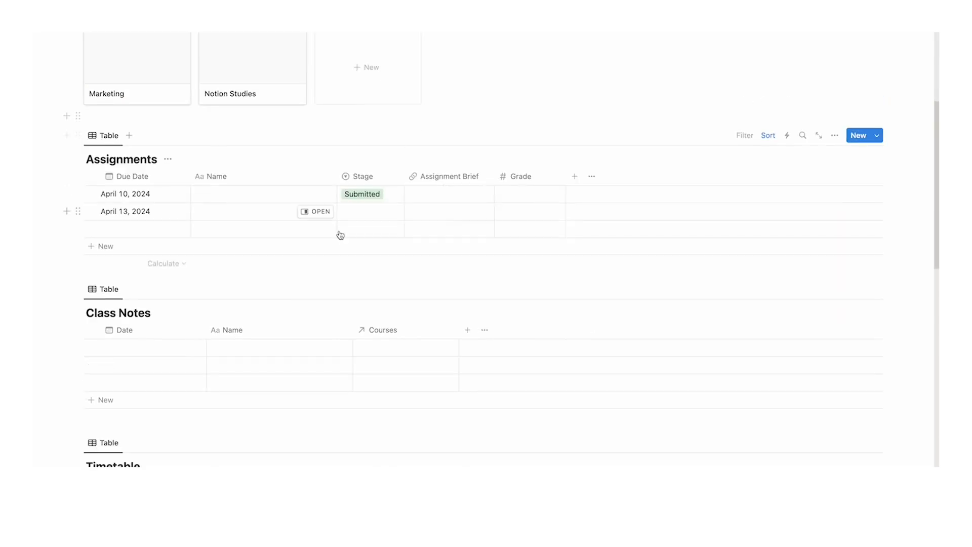
scroll(232, 223, "down", 10)
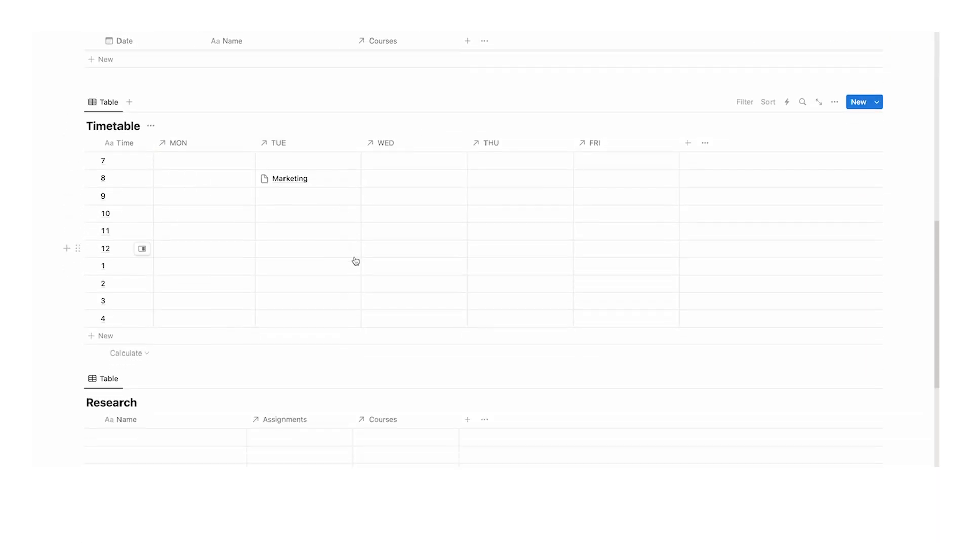
scroll(406, 258, "up", 15)
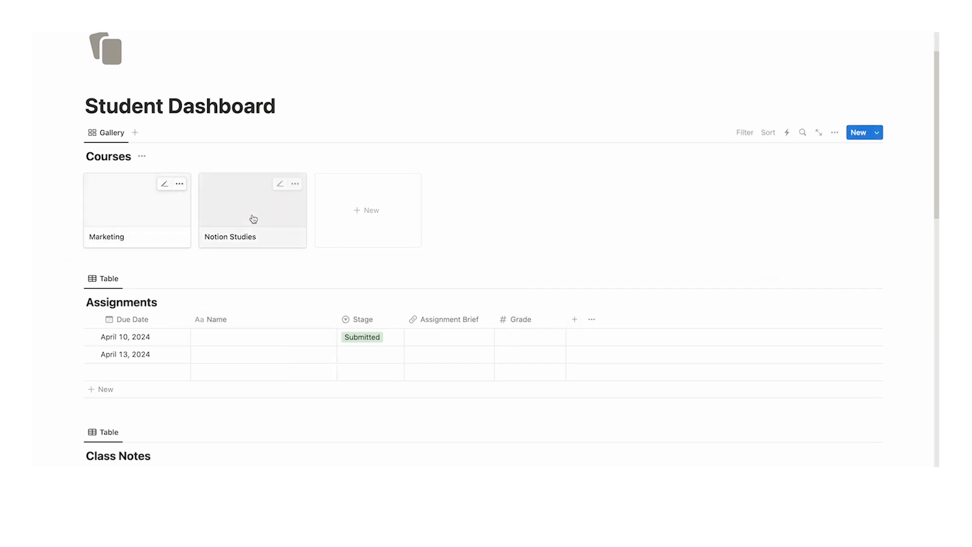
left_click(575, 319)
scroll(797, 179, "down", 5)
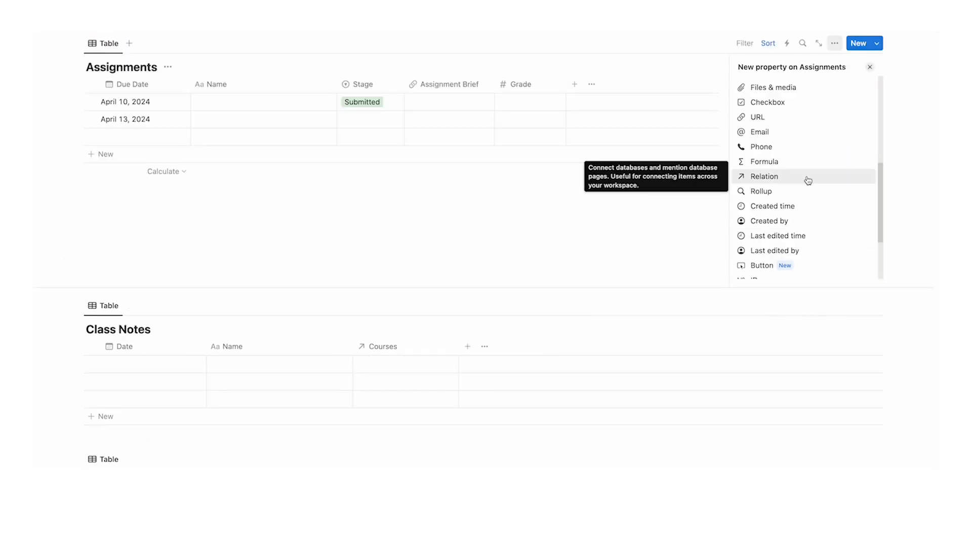
left_click(812, 179)
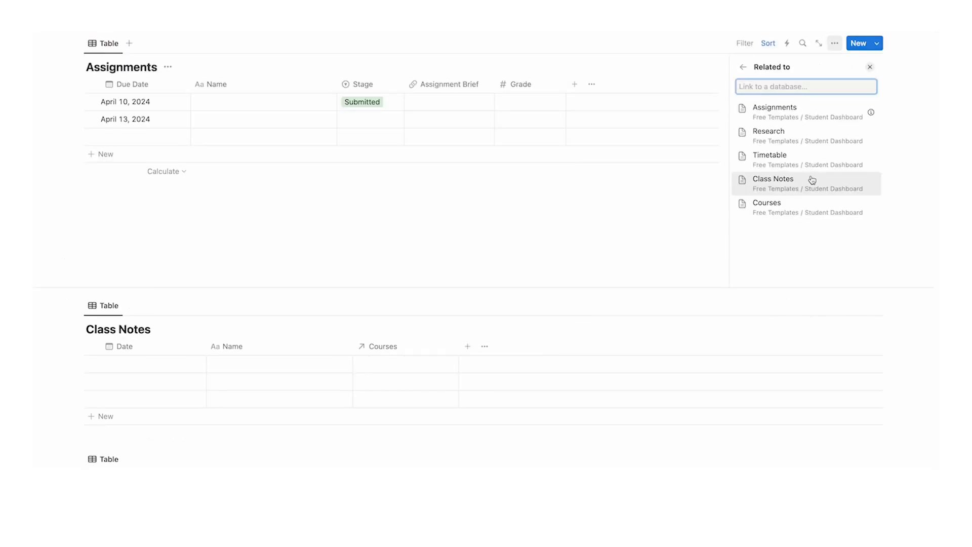
left_click(800, 211)
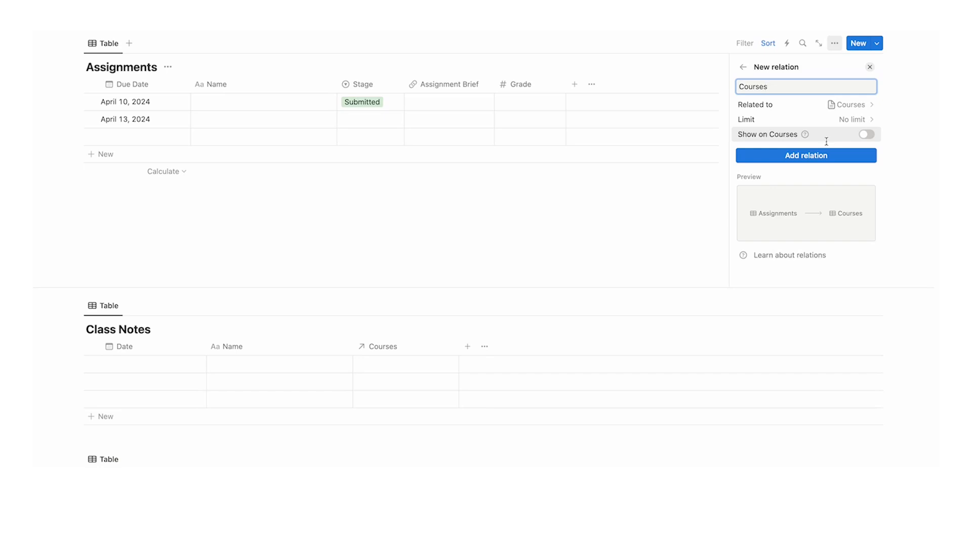
left_click(817, 157)
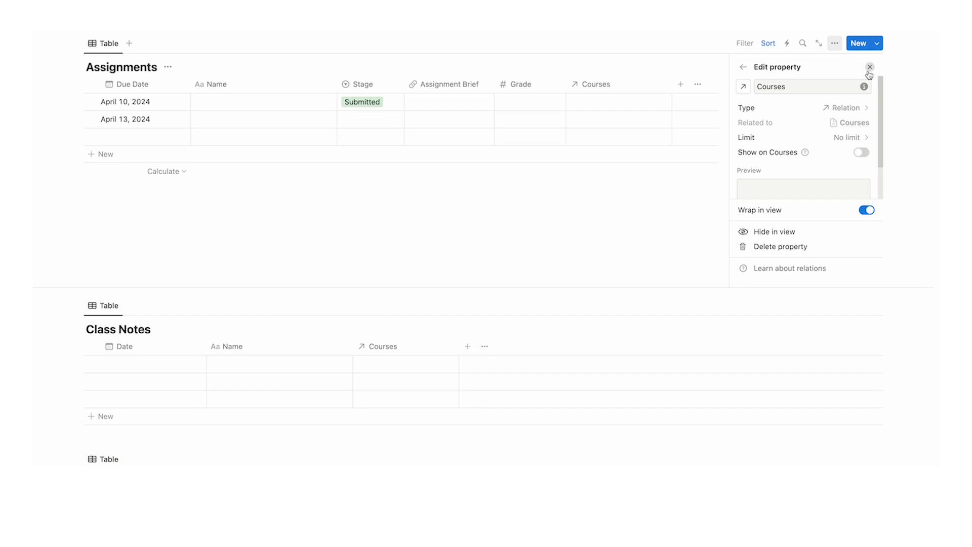
left_click(870, 67)
scroll(163, 184, "up", 6)
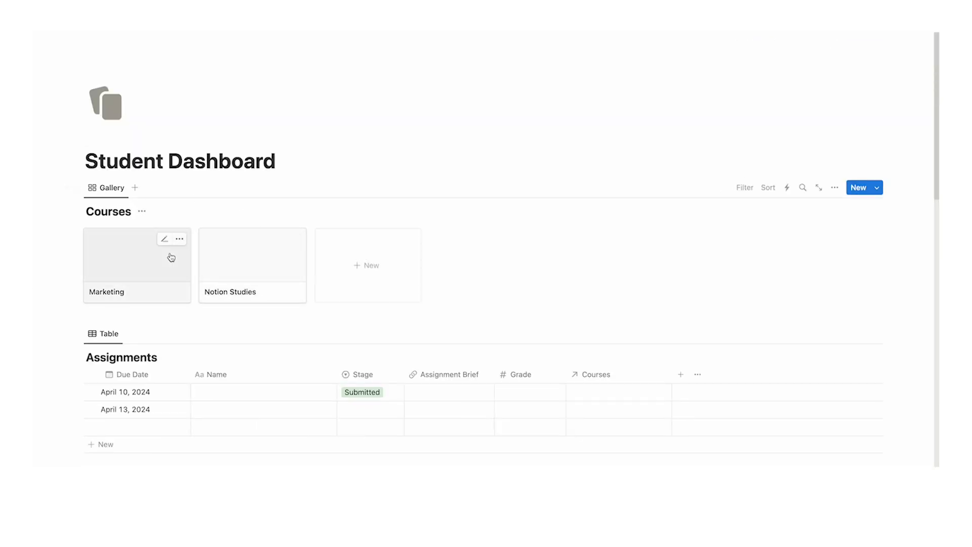
left_click(877, 187)
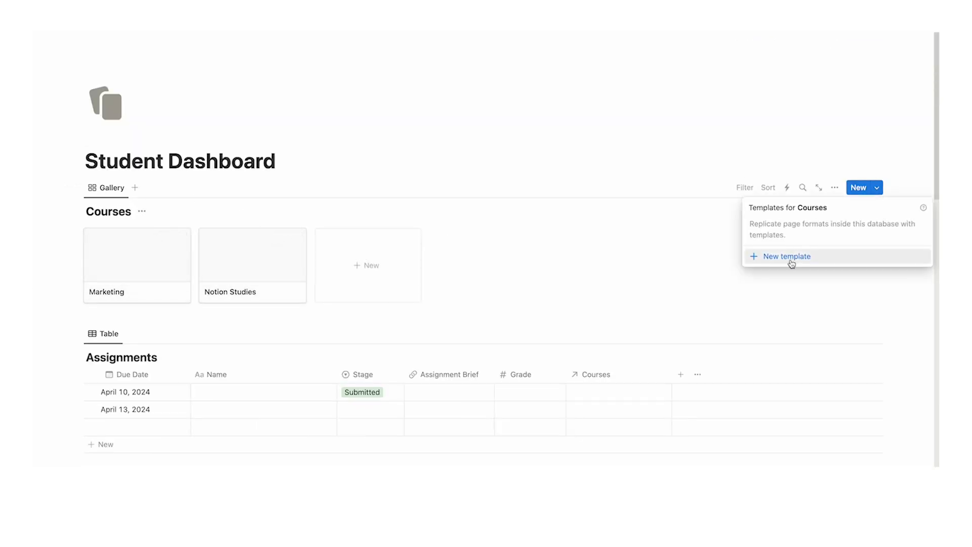
left_click(510, 149)
Check the dashboard's Assignments, Class Notes, Timetable and Research tables for their relations to Courses
scroll(509, 150, "down", 3)
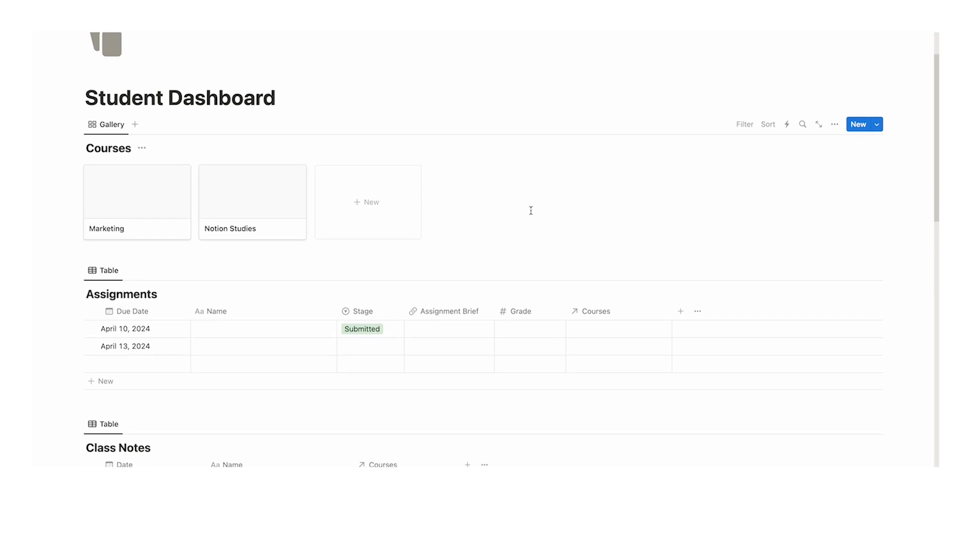
scroll(373, 267, "down", 1)
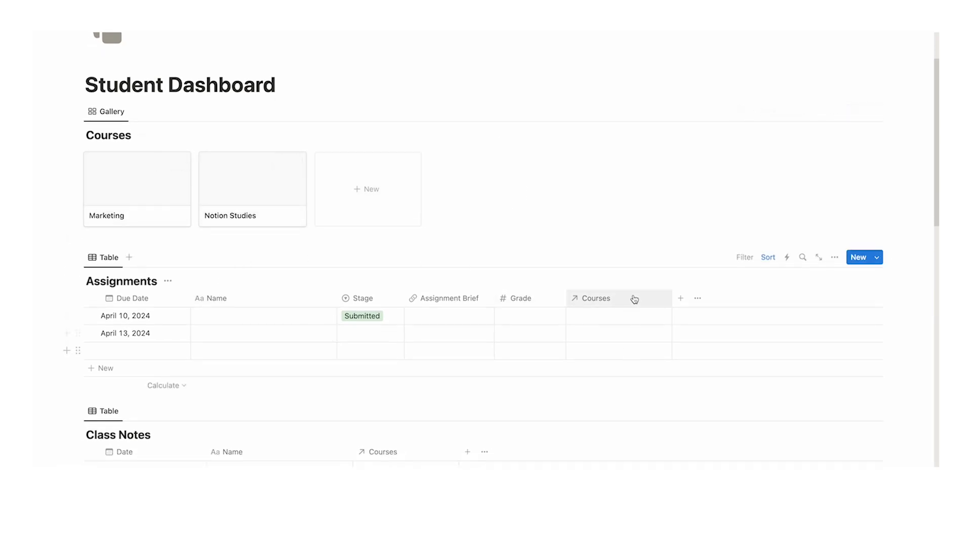
scroll(634, 329, "down", 1)
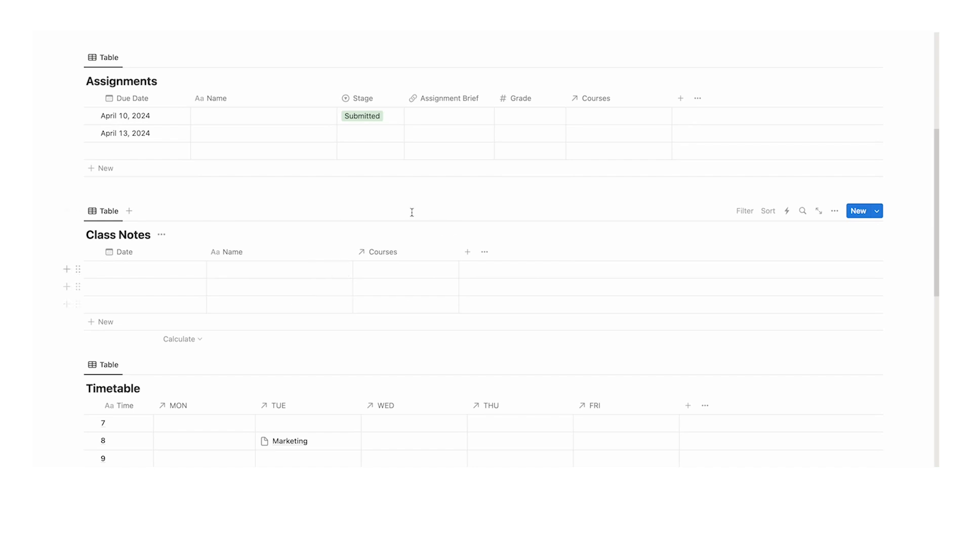
scroll(272, 295, "up", 5)
scroll(445, 299, "down", 2)
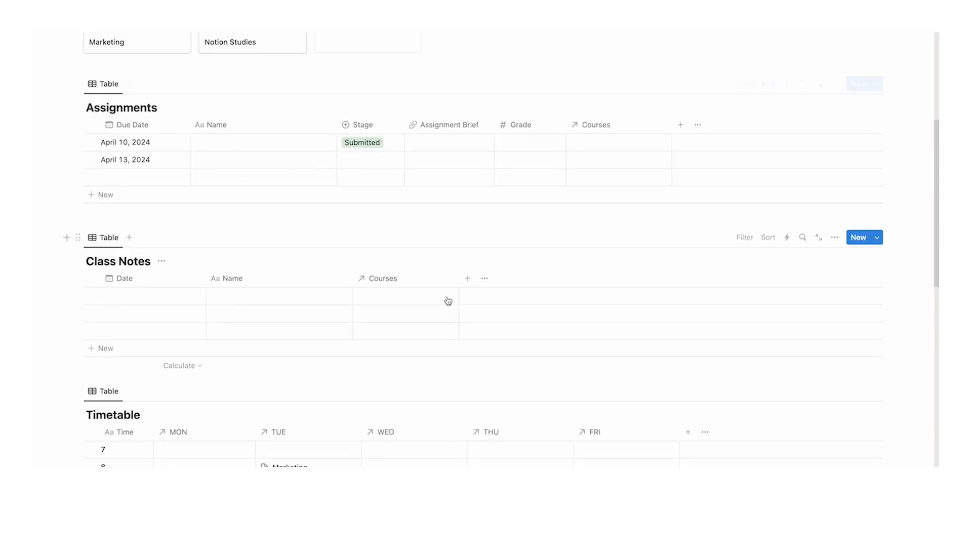
scroll(440, 275, "down", 2)
scroll(440, 275, "down", 6)
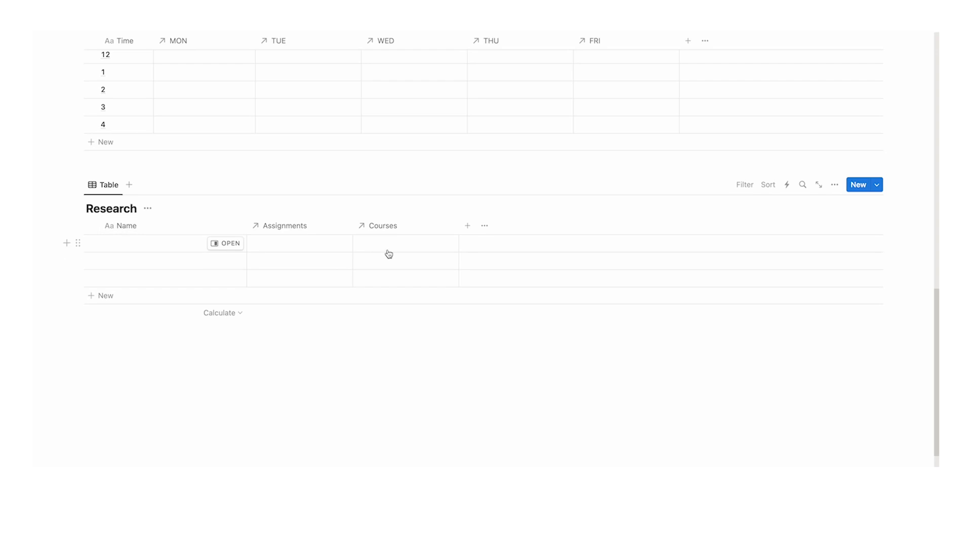
scroll(386, 254, "up", 15)
scroll(248, 248, "down", 16)
scroll(397, 284, "down", 3)
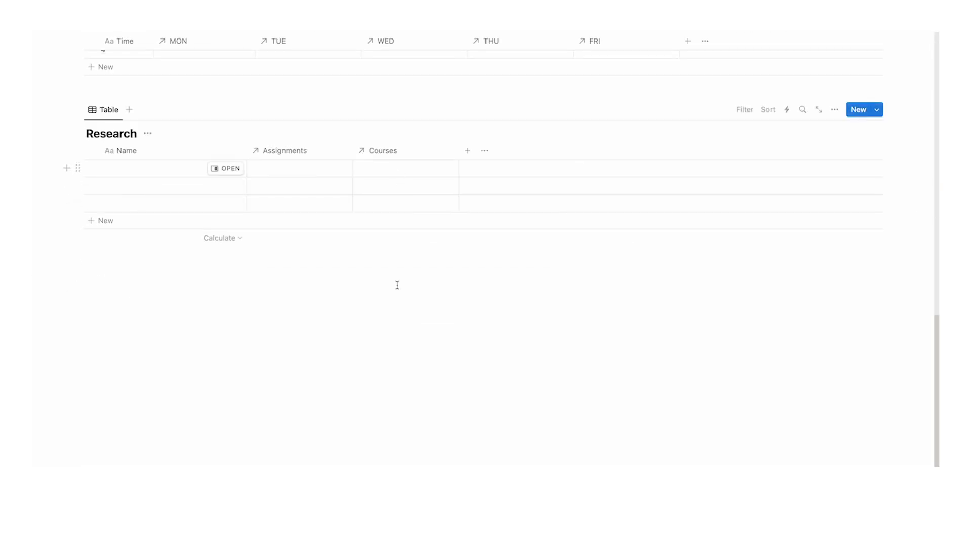
Create a new template for the Courses database, open it as a full page and title it New Course
scroll(425, 296, "up", 4)
scroll(426, 296, "up", 15)
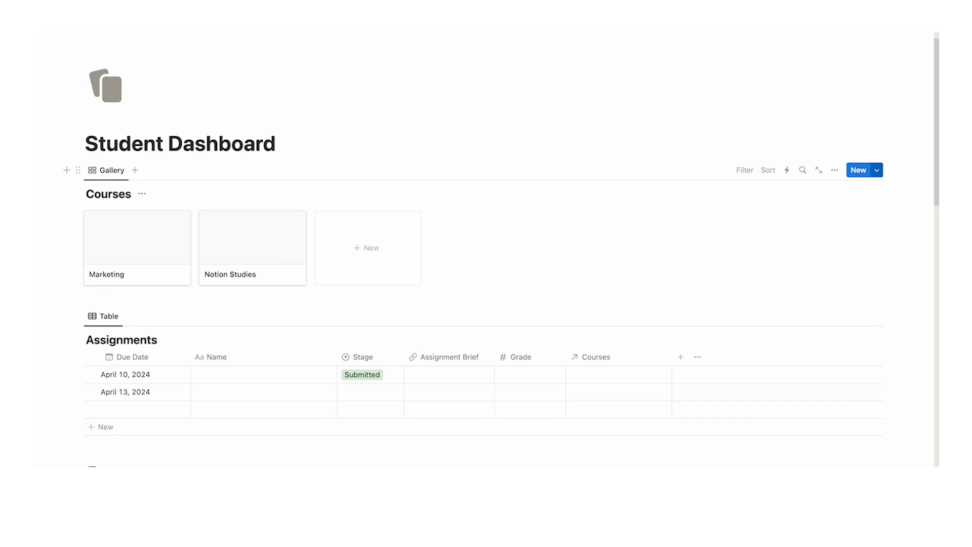
left_click(877, 170)
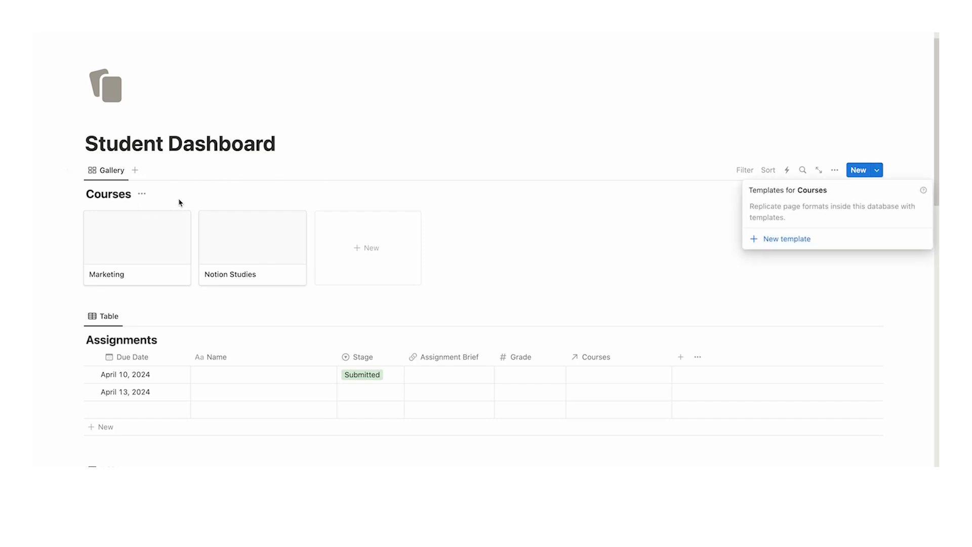
left_click(772, 242)
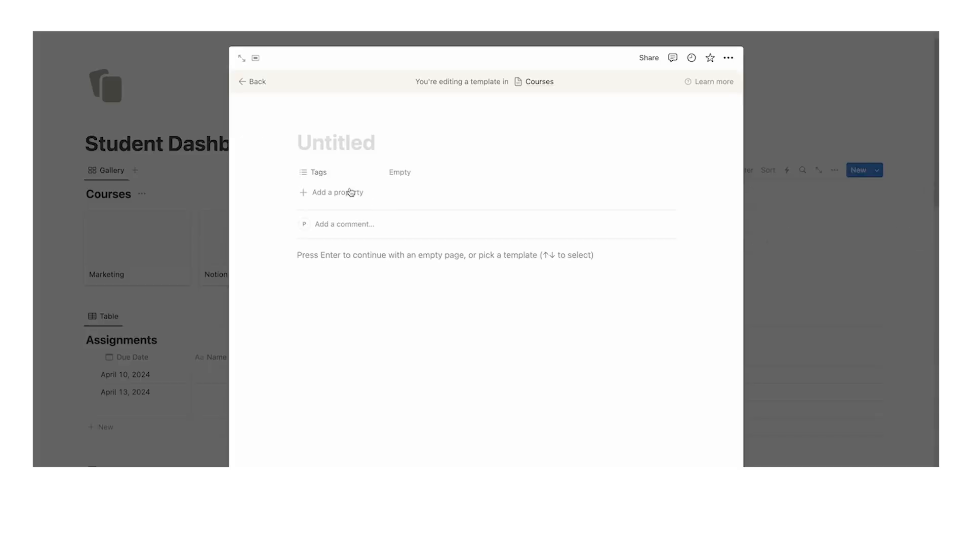
left_click(242, 58)
type("New")
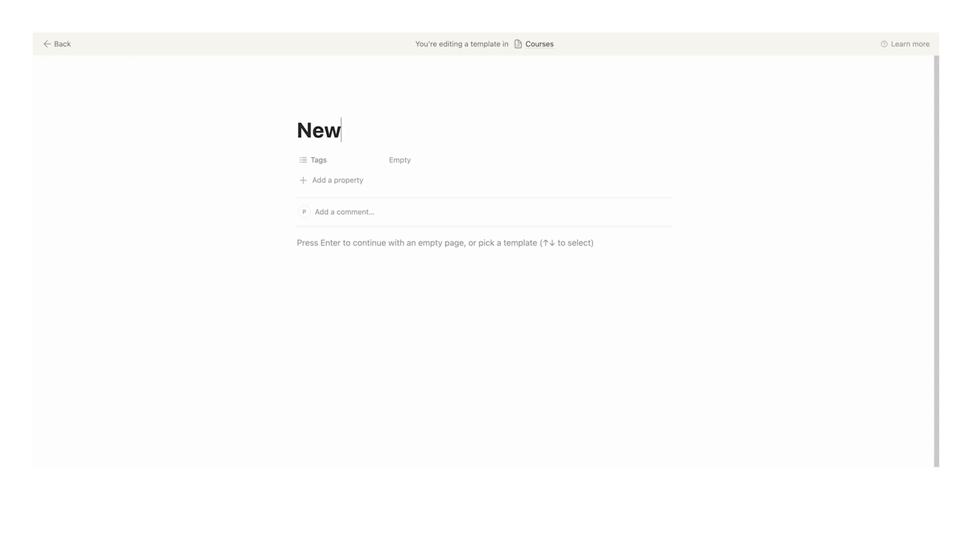
type(" Course")
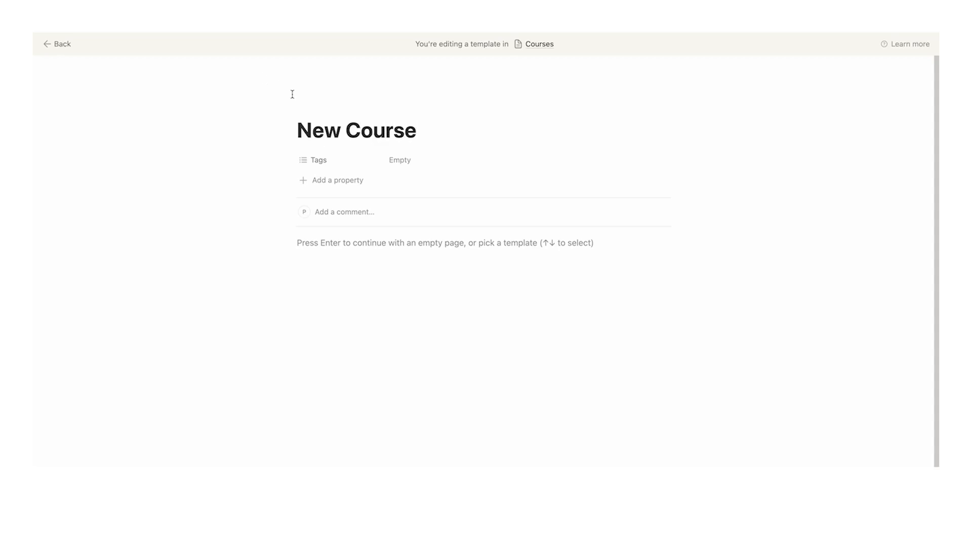
Give the New Course template a solid circle icon and set its page to full width
left_click(310, 108)
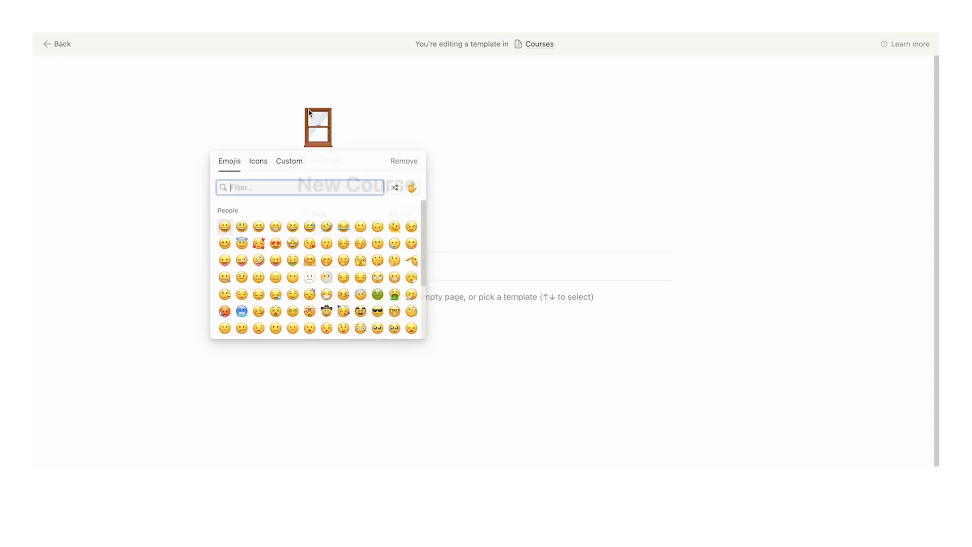
left_click(259, 164)
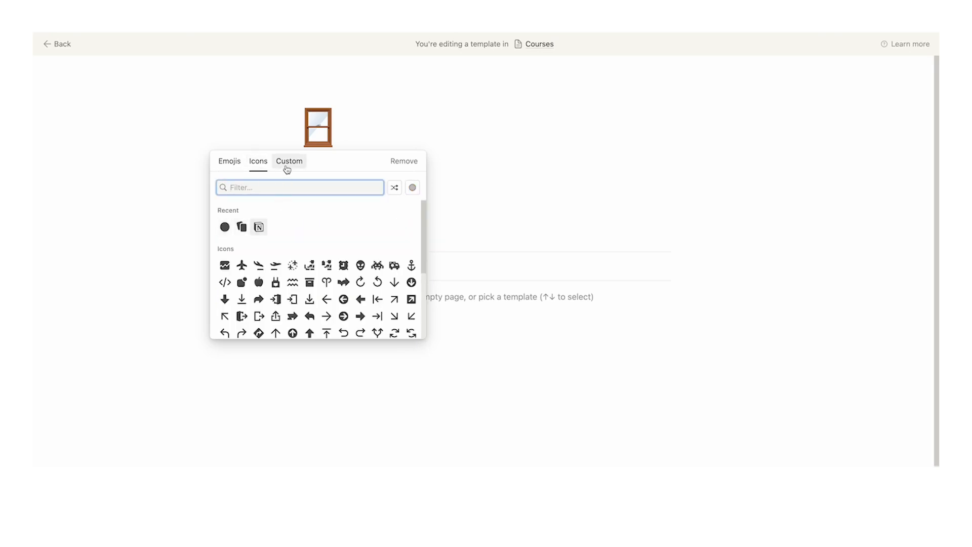
left_click(224, 231)
left_click(190, 245)
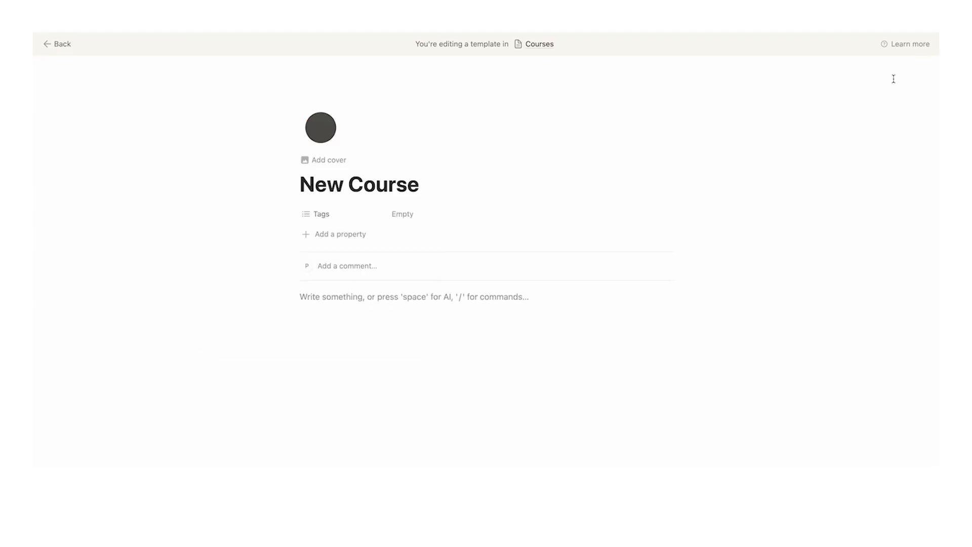
left_click(928, 40)
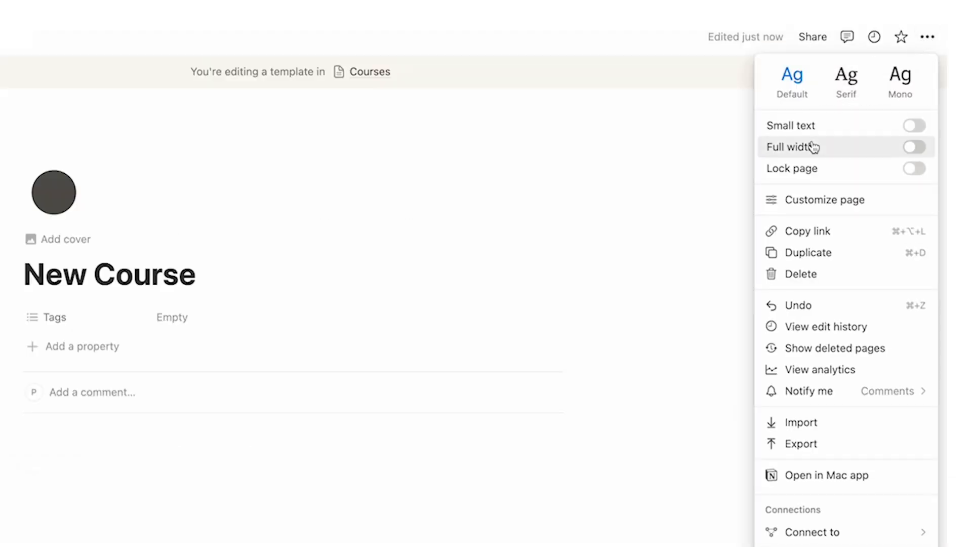
left_click(919, 151)
Insert a linked table view of the Assignments database in the template body, copying its existing Table view
left_click(345, 461)
left_click(345, 461)
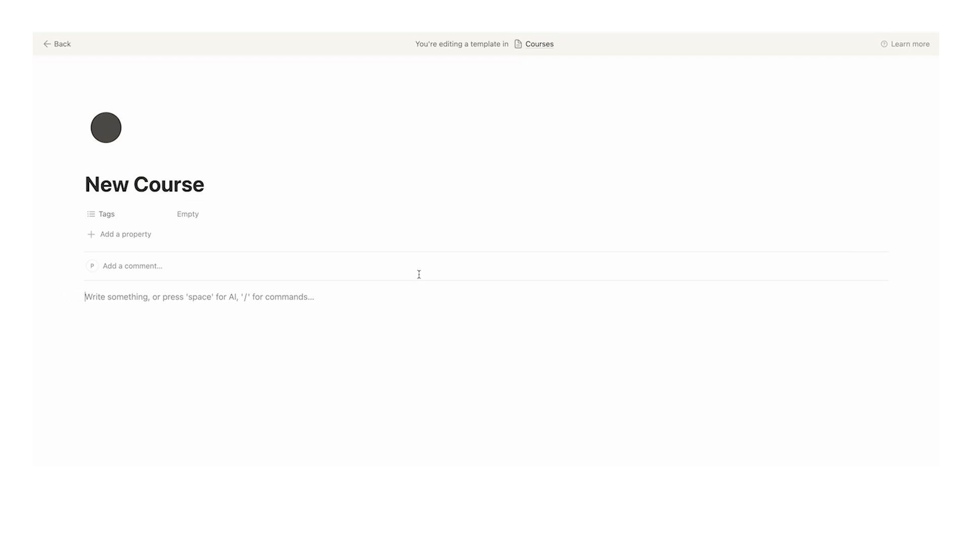
type("/da")
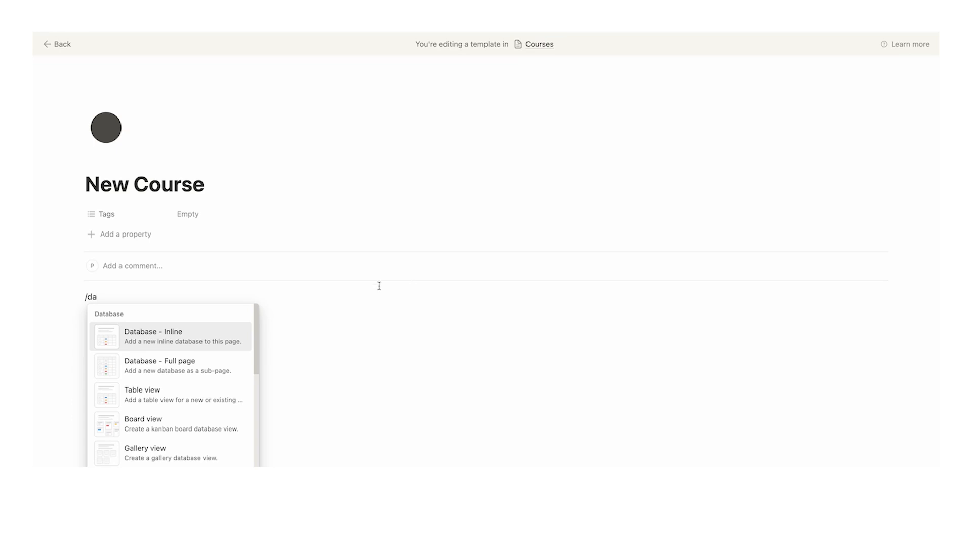
left_click(206, 391)
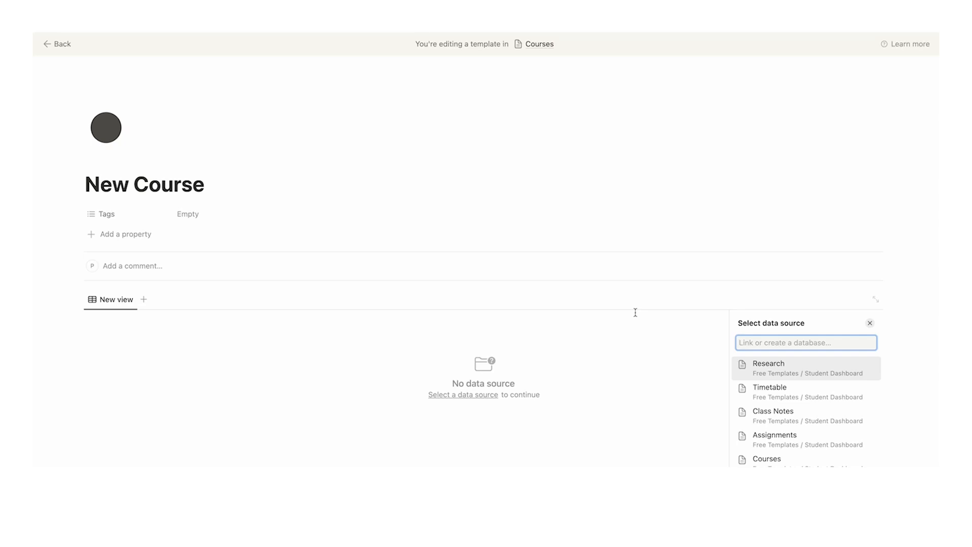
key("Down")
key("Down")
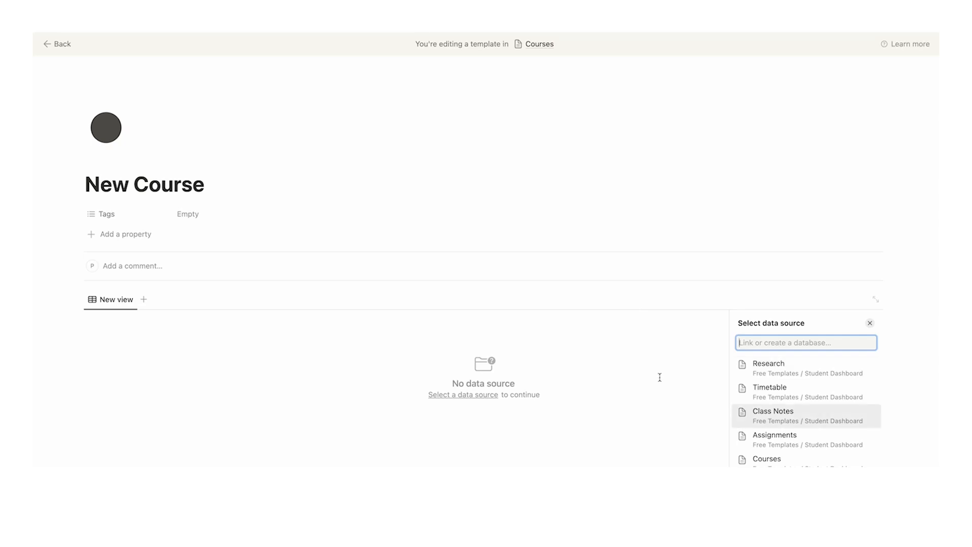
left_click(809, 442)
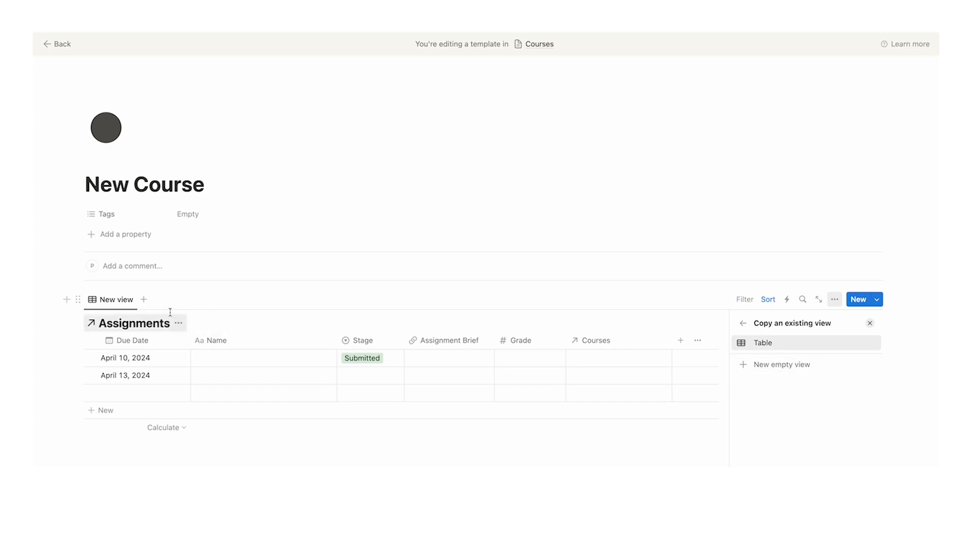
left_click(795, 344)
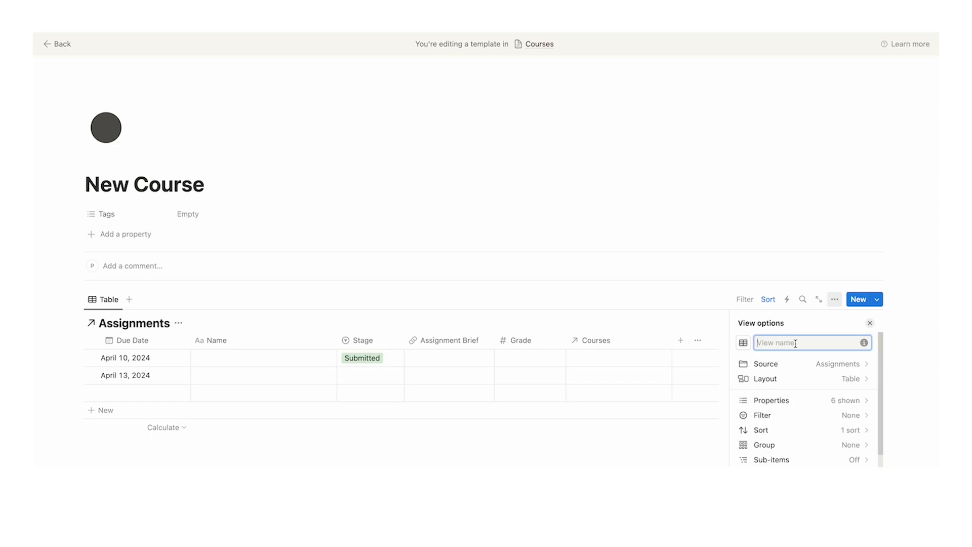
left_click(870, 323)
Filter the template's Assignments table so that Courses contains New Course, and check the filter setting
scroll(725, 373, "down", 1)
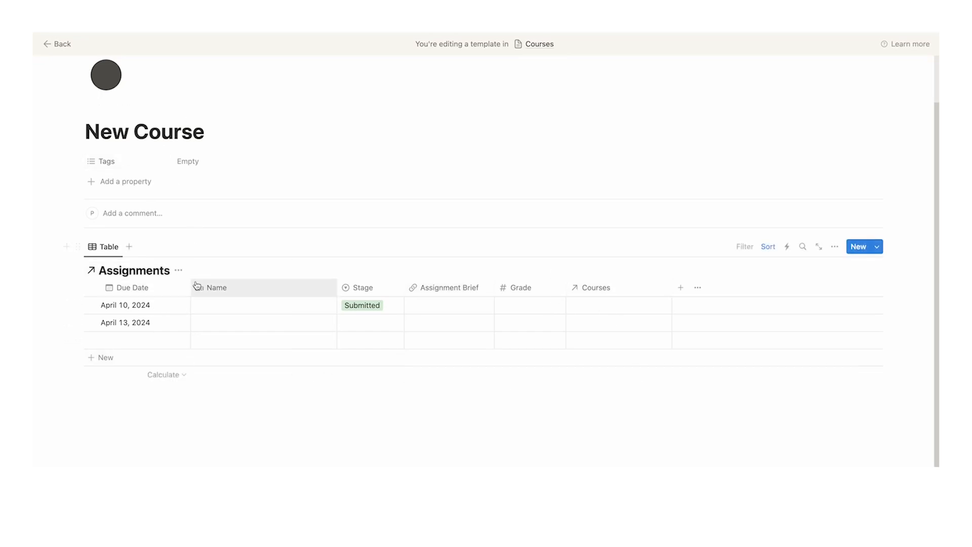
left_click(746, 249)
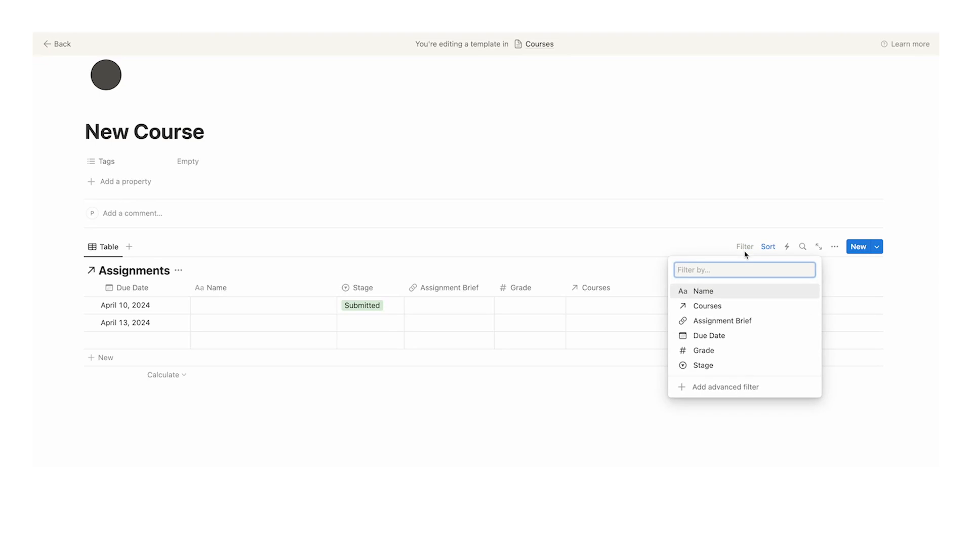
left_click(739, 311)
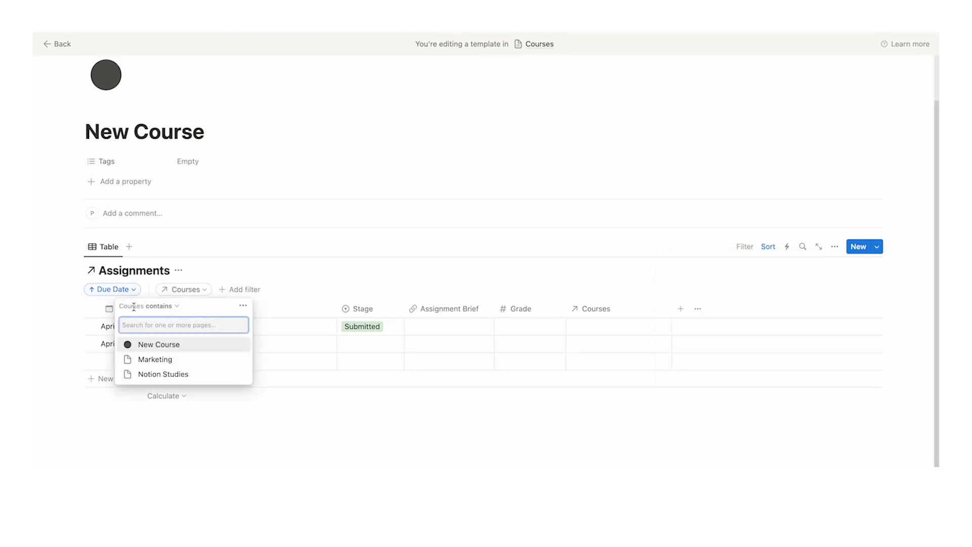
left_click(197, 346)
left_click(406, 389)
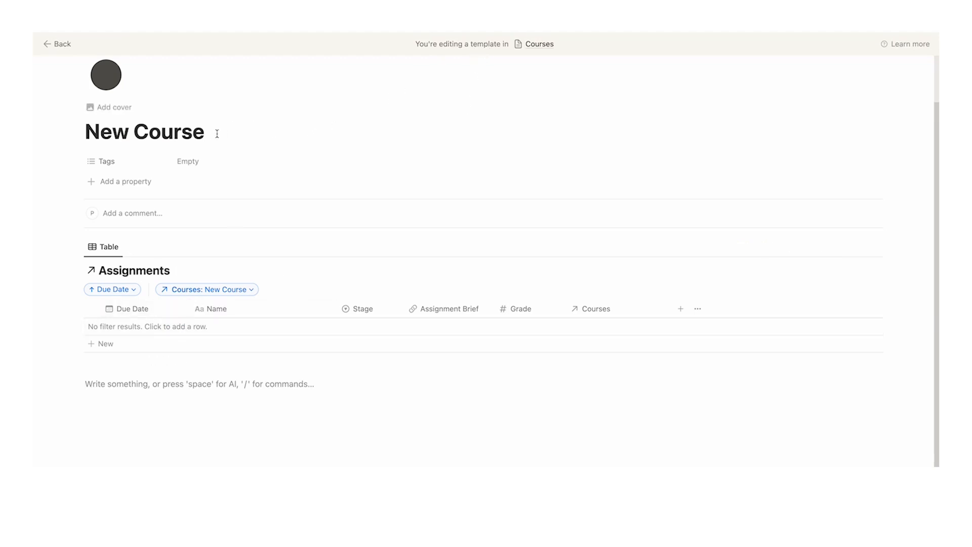
left_click(226, 290)
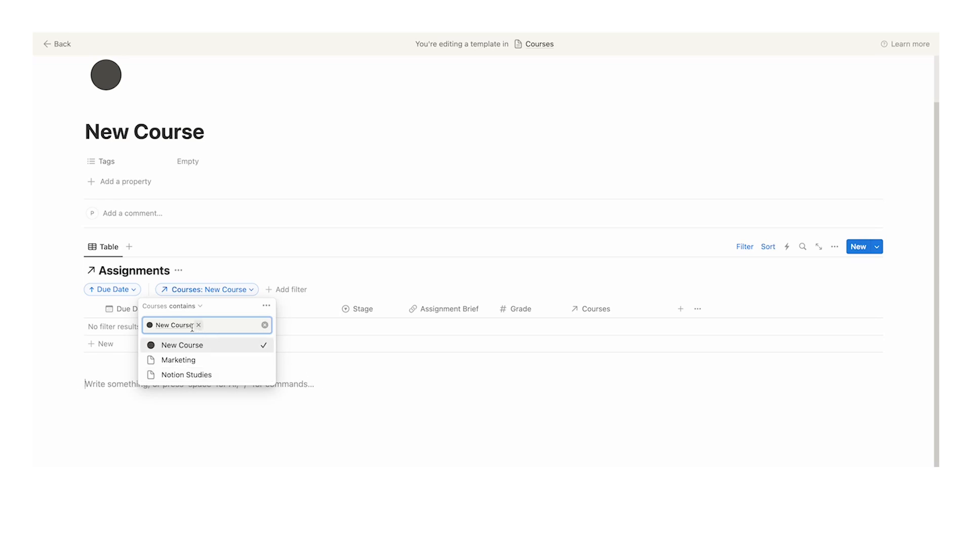
left_click(348, 379)
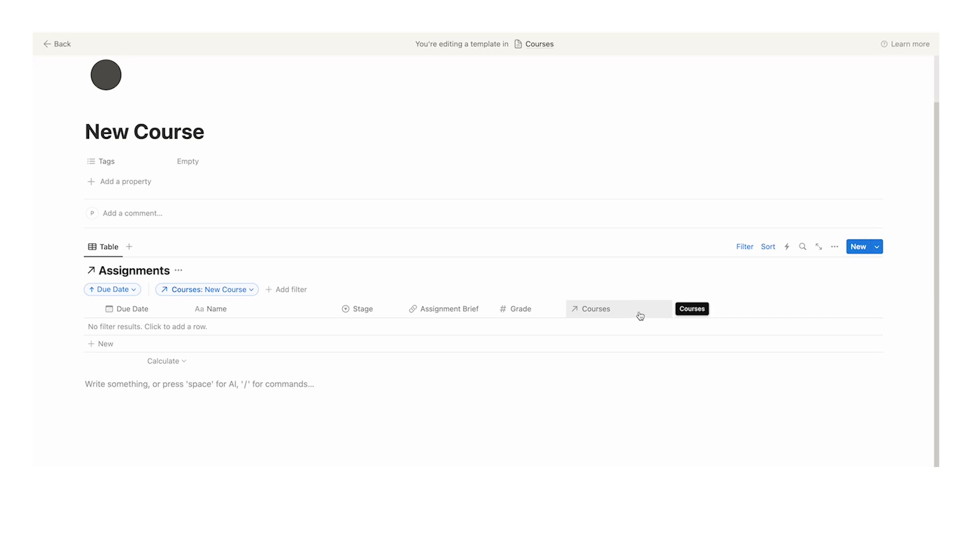
Insert a linked table view of the Class Notes database below Assignments, copying its existing Table view
scroll(363, 267, "down", 5)
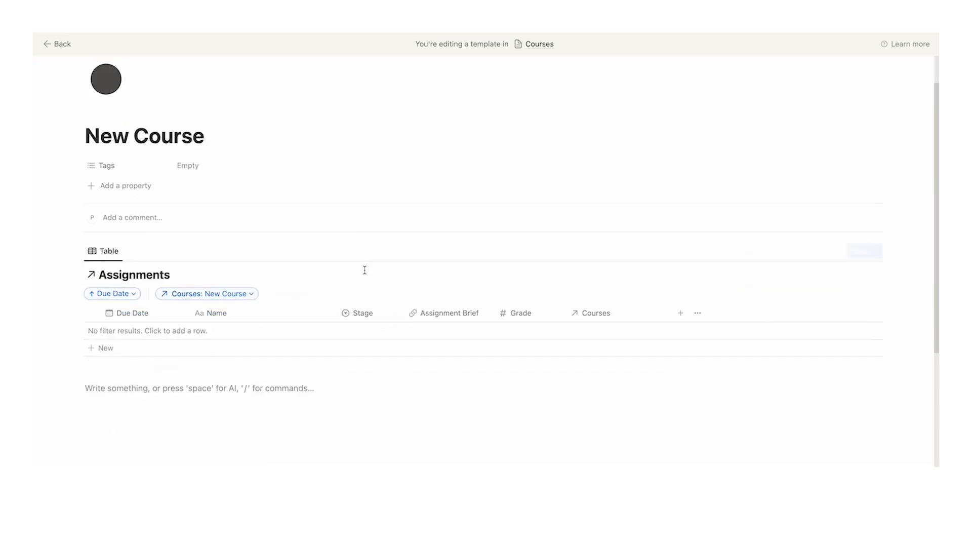
type("/da")
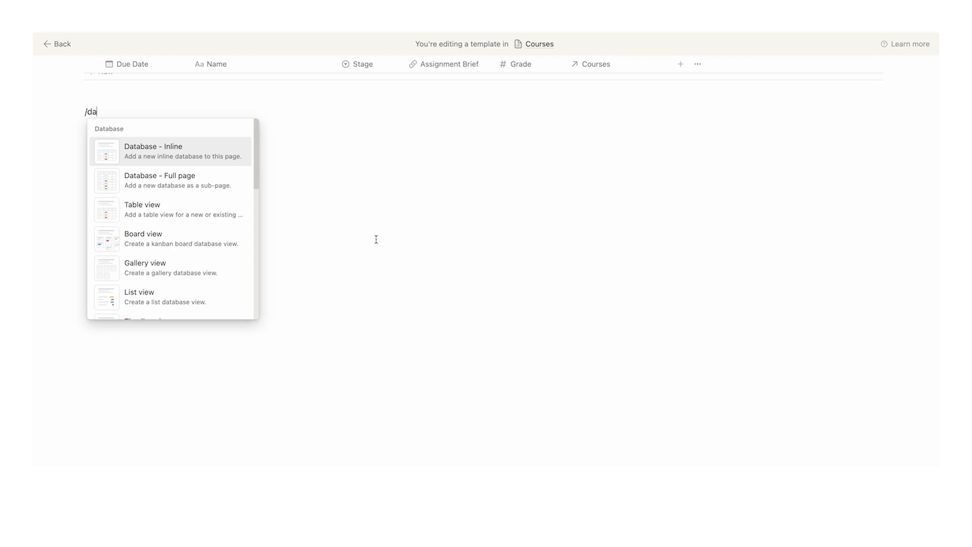
left_click(186, 213)
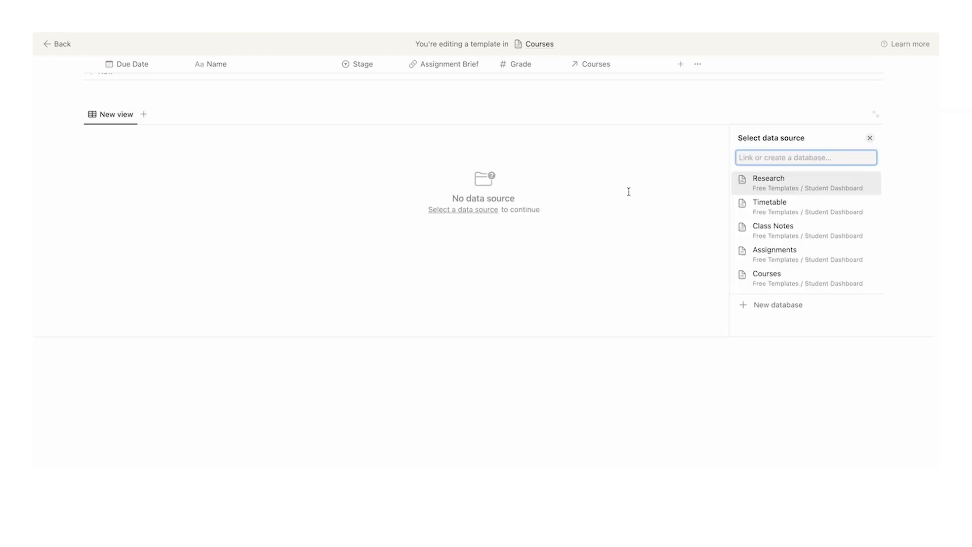
left_click(806, 234)
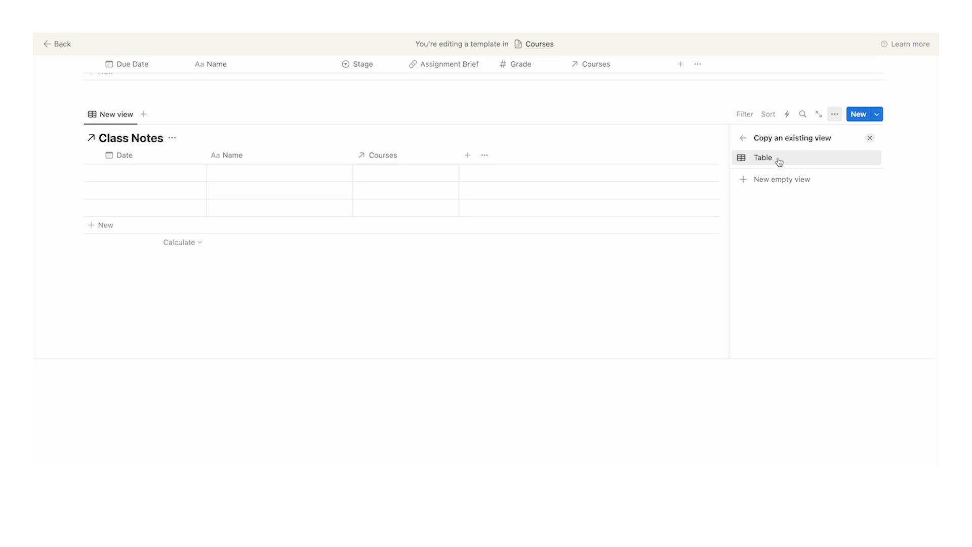
left_click(799, 160)
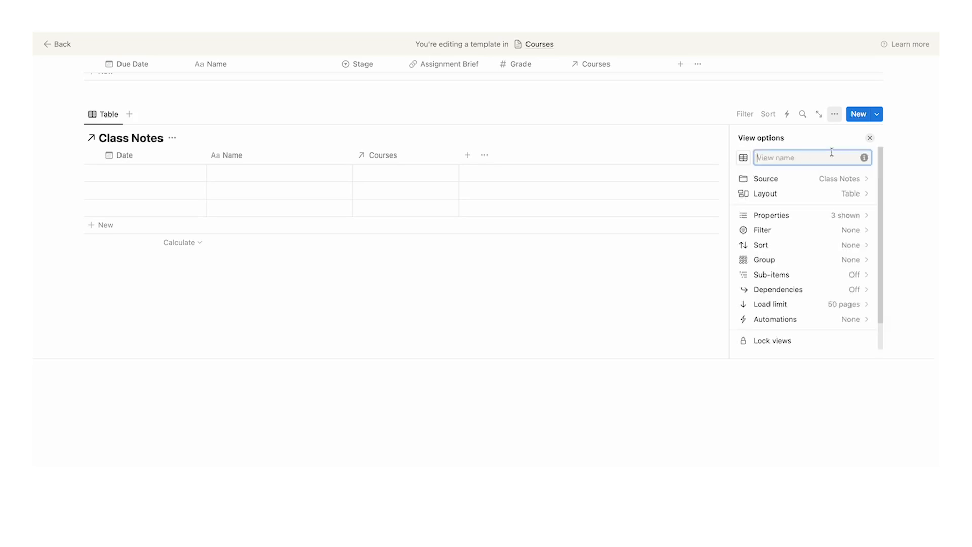
left_click(869, 137)
Filter the template's Class Notes table so that Courses contains New Course
scroll(714, 222, "up", 3)
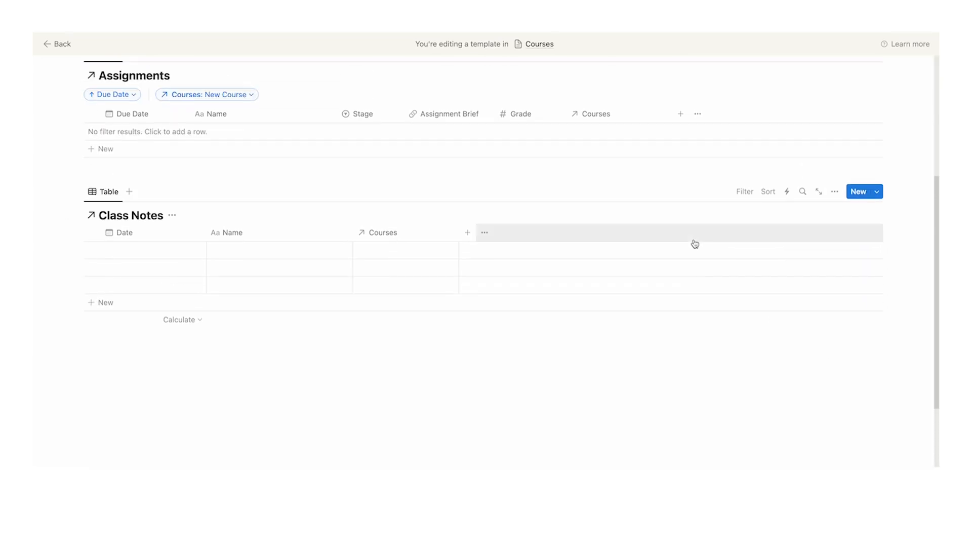
left_click(748, 209)
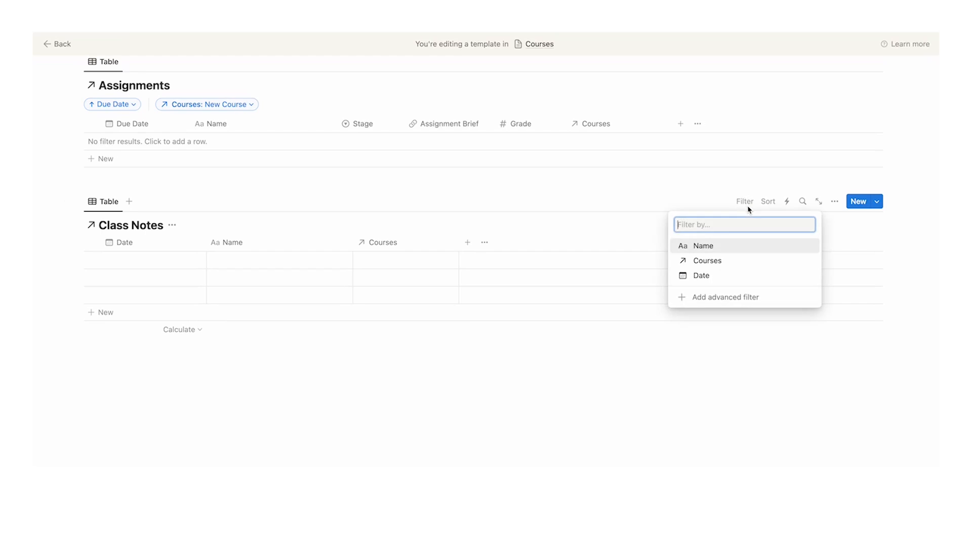
left_click(729, 262)
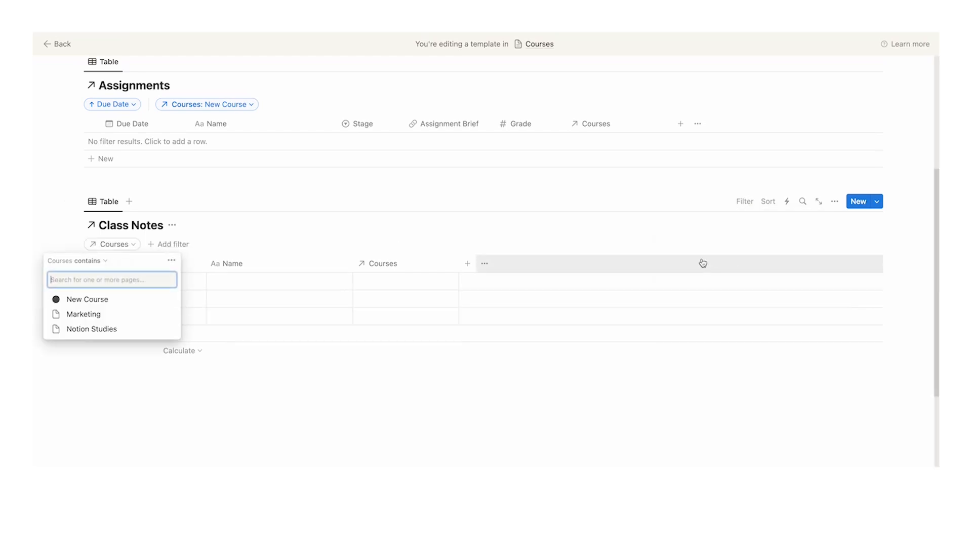
left_click(146, 300)
left_click(324, 394)
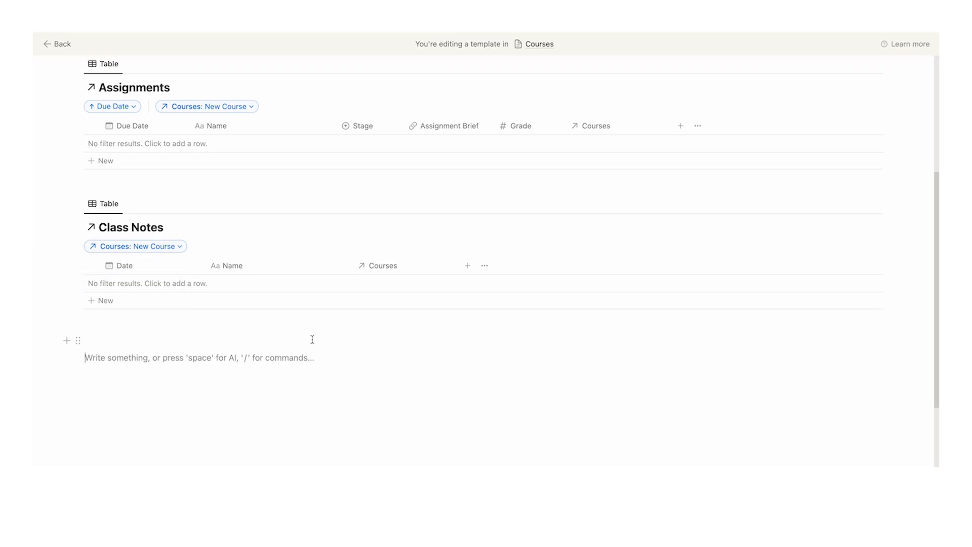
Insert a linked table view of the Research database below Class Notes in the template, copying its existing Table view
scroll(315, 339, "up", 5)
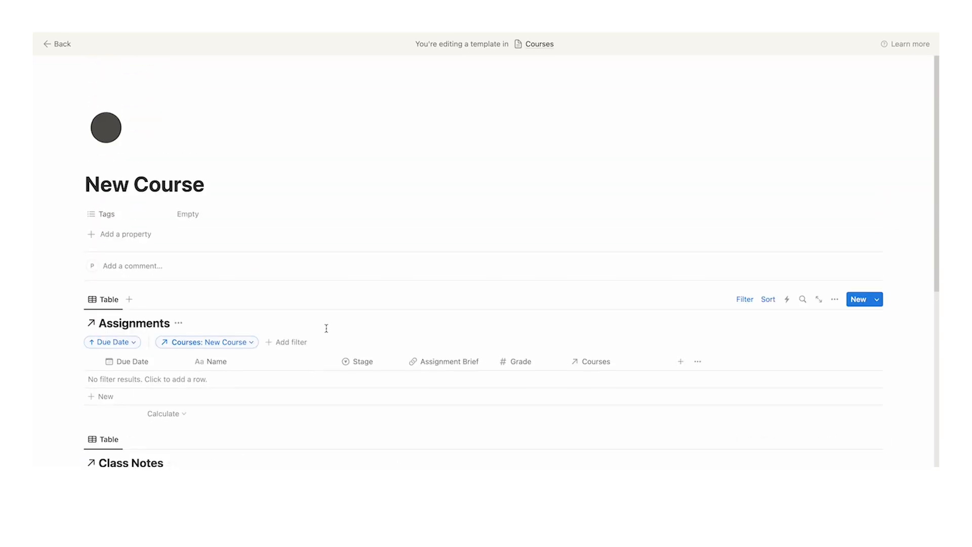
scroll(297, 275, "down", 5)
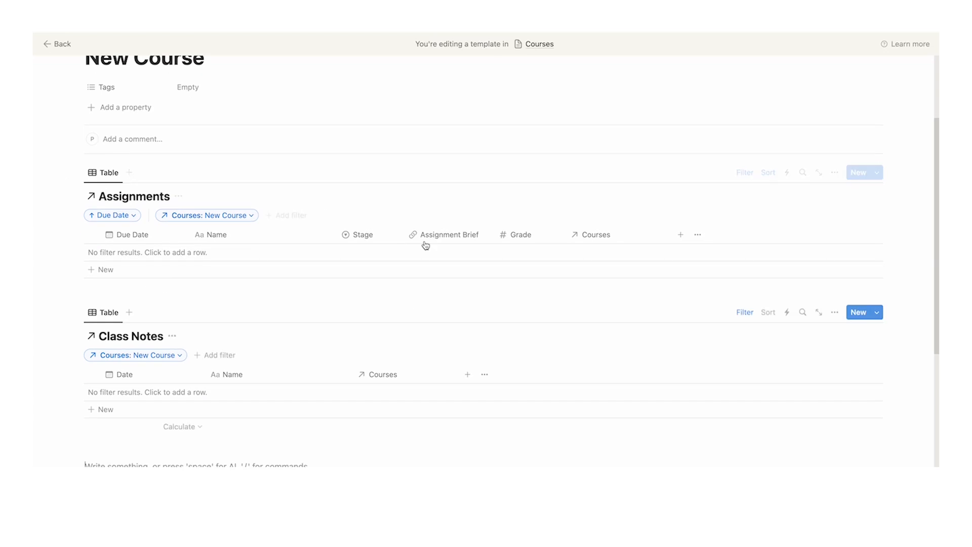
scroll(402, 253, "up", 5)
scroll(384, 291, "down", 5)
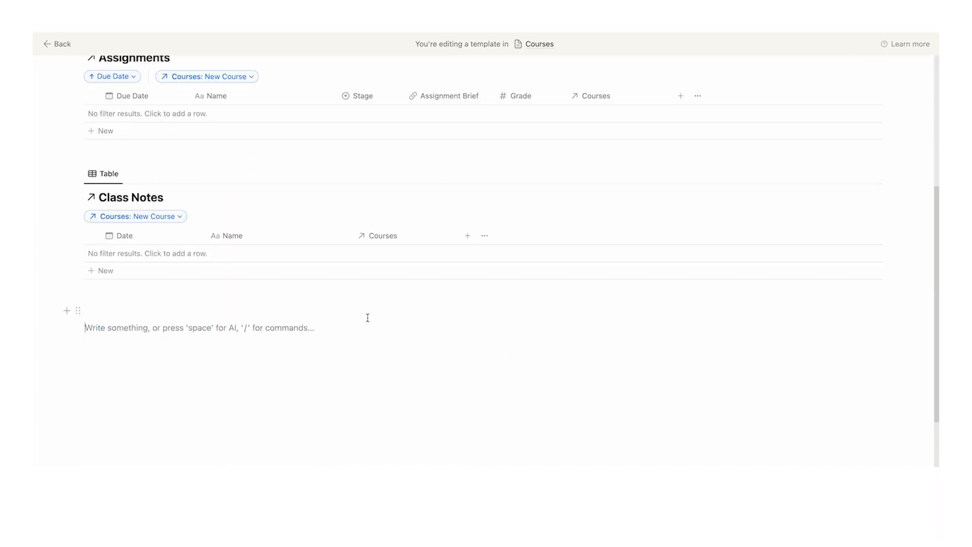
scroll(368, 316, "up", 1)
left_click(373, 332)
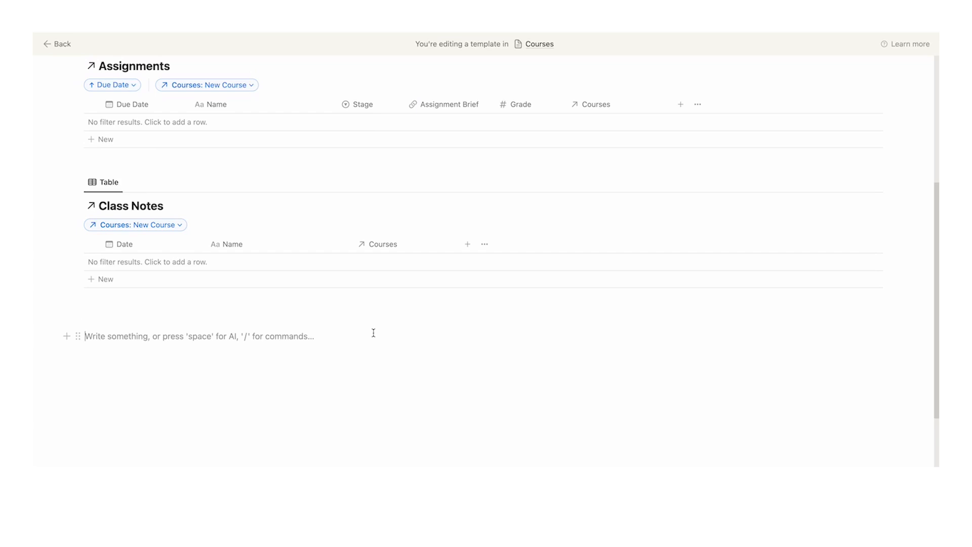
type("/da")
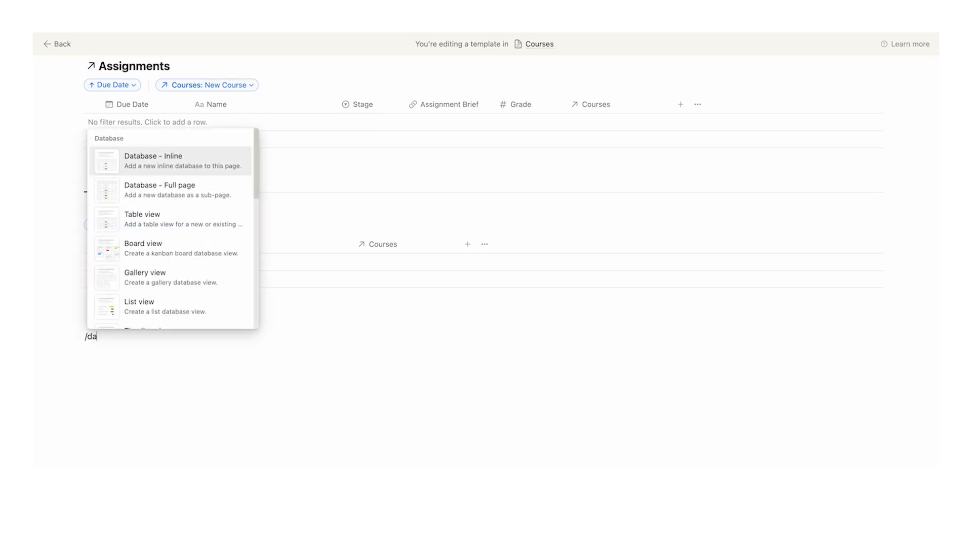
left_click(189, 218)
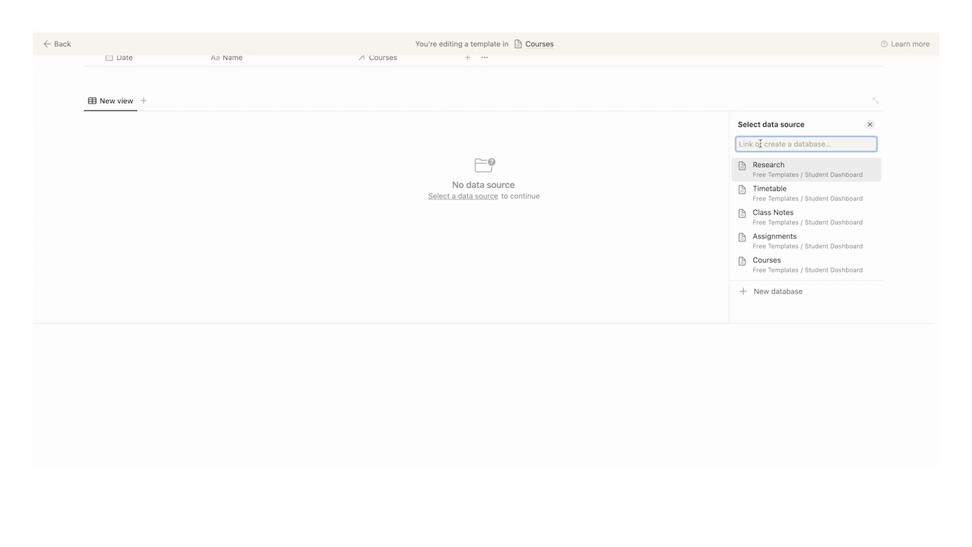
left_click(804, 171)
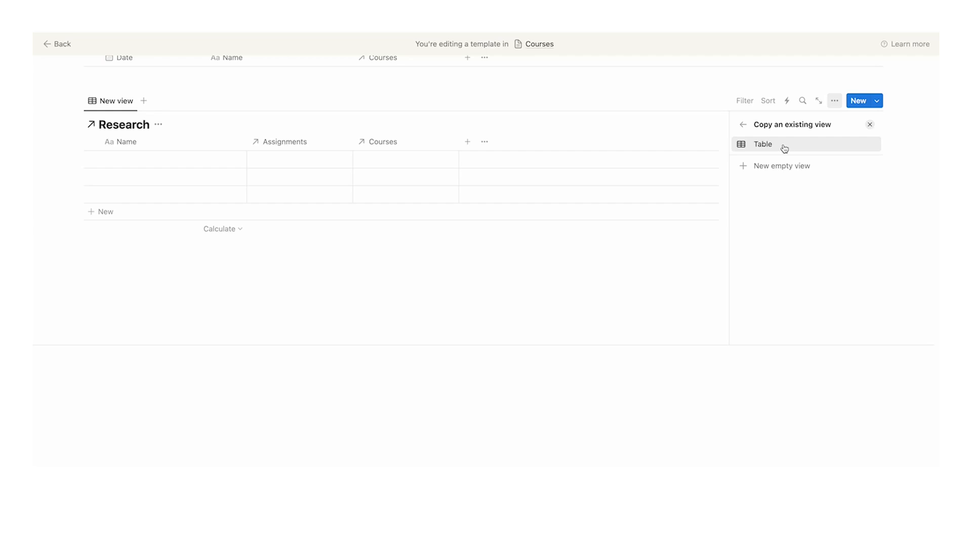
left_click(786, 147)
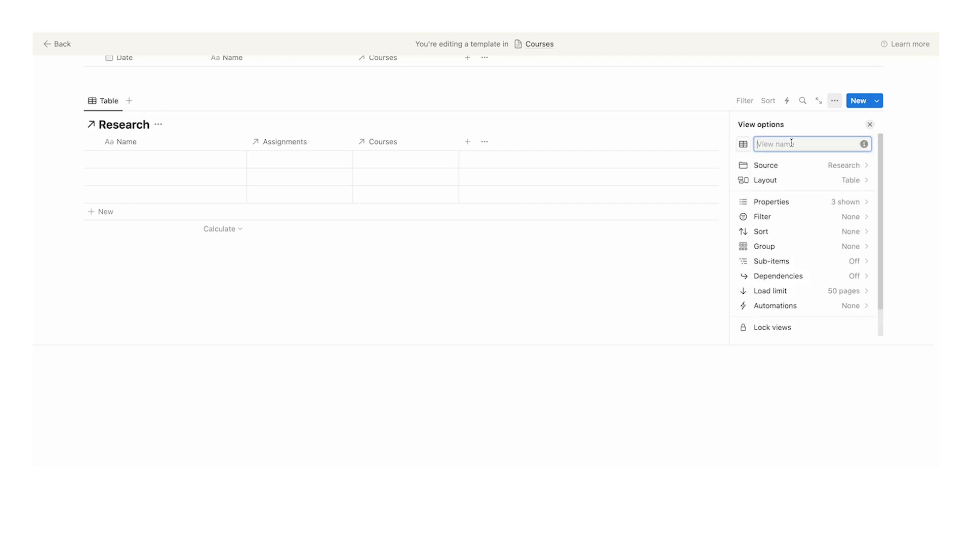
left_click(870, 124)
Filter the template's Research table so that Courses contains New Course
scroll(748, 200, "up", 2)
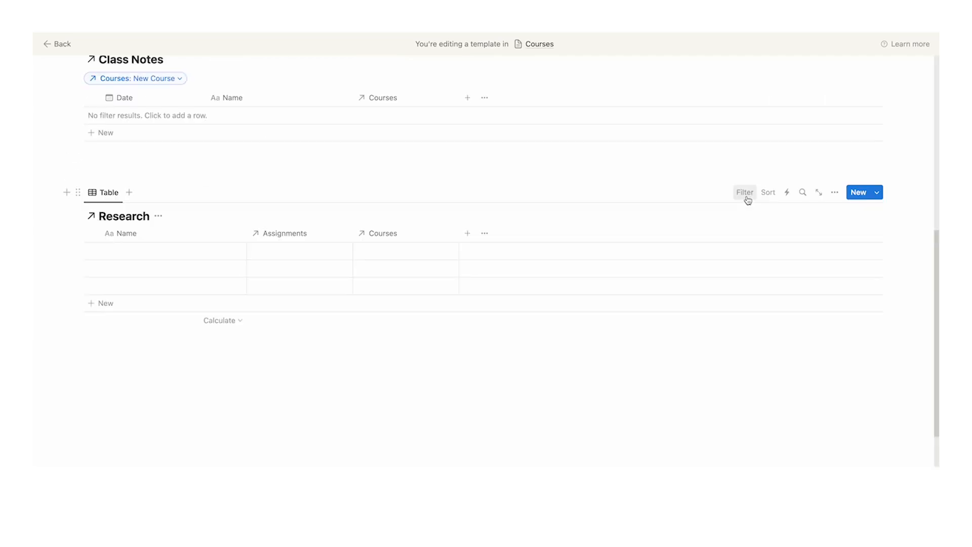
left_click(747, 199)
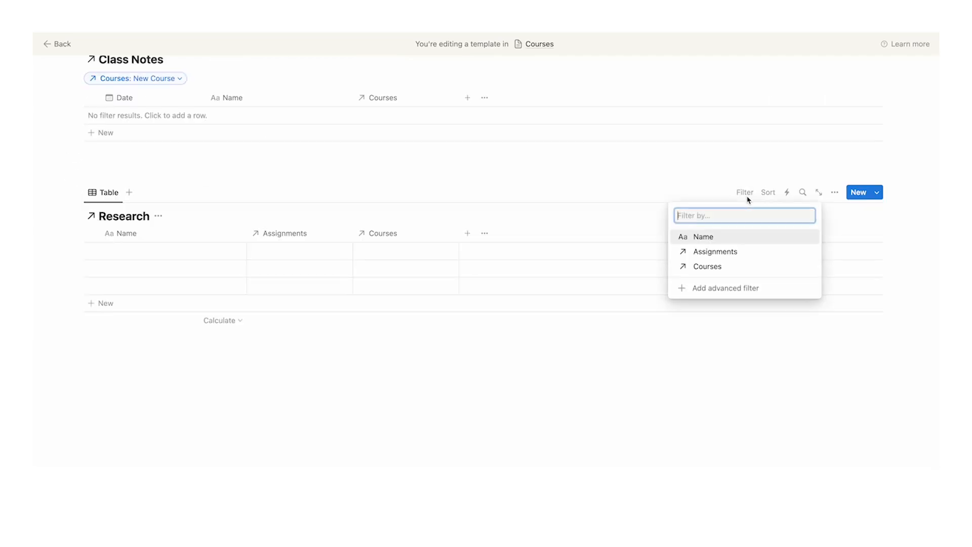
left_click(723, 273)
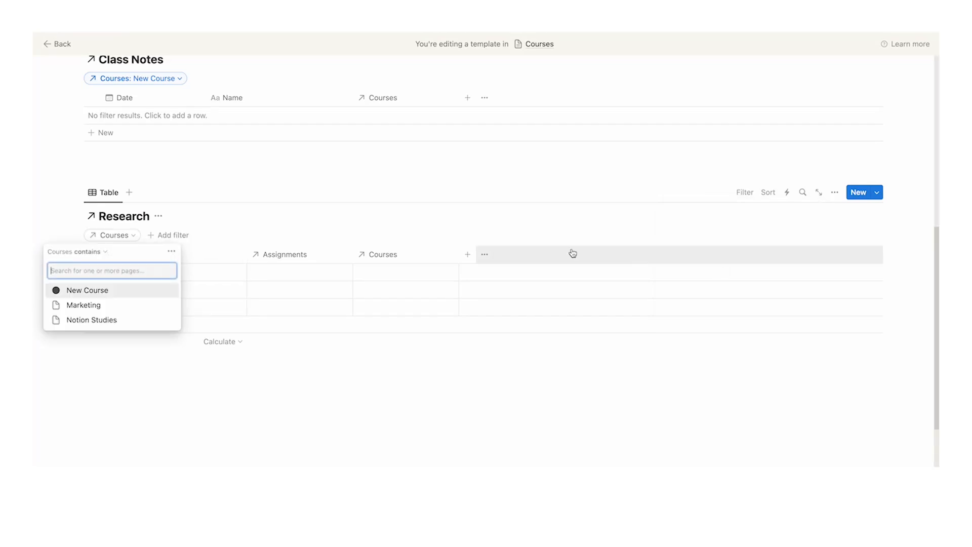
left_click(148, 290)
Rename the Research table's view to Research and give it the magnifying glass icon
scroll(258, 314, "up", 4)
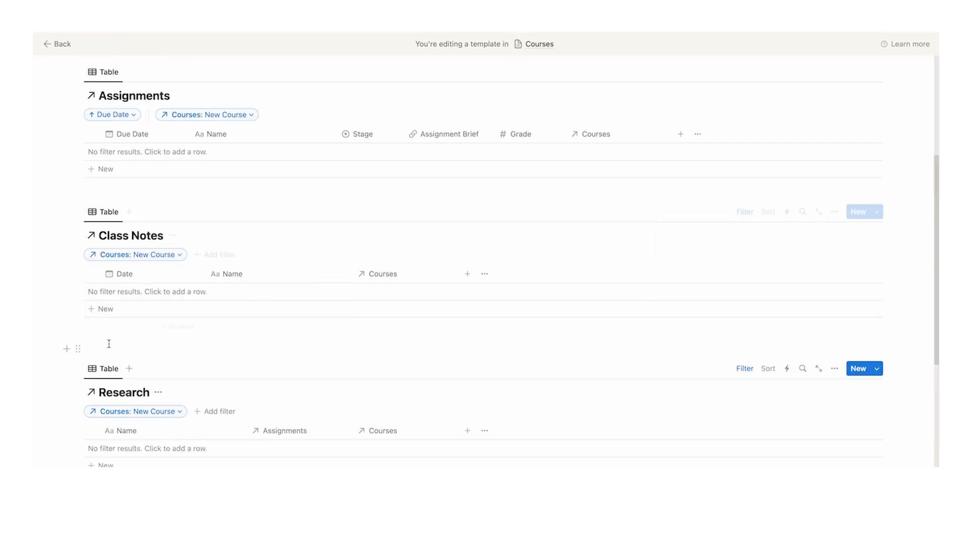
scroll(152, 213, "up", 2)
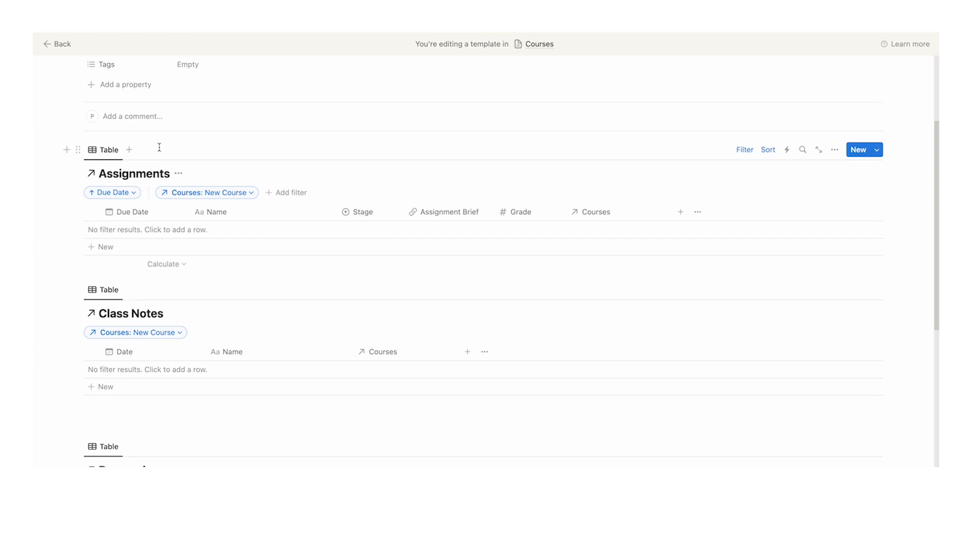
scroll(149, 167, "down", 4)
left_click(105, 244)
left_click(94, 276)
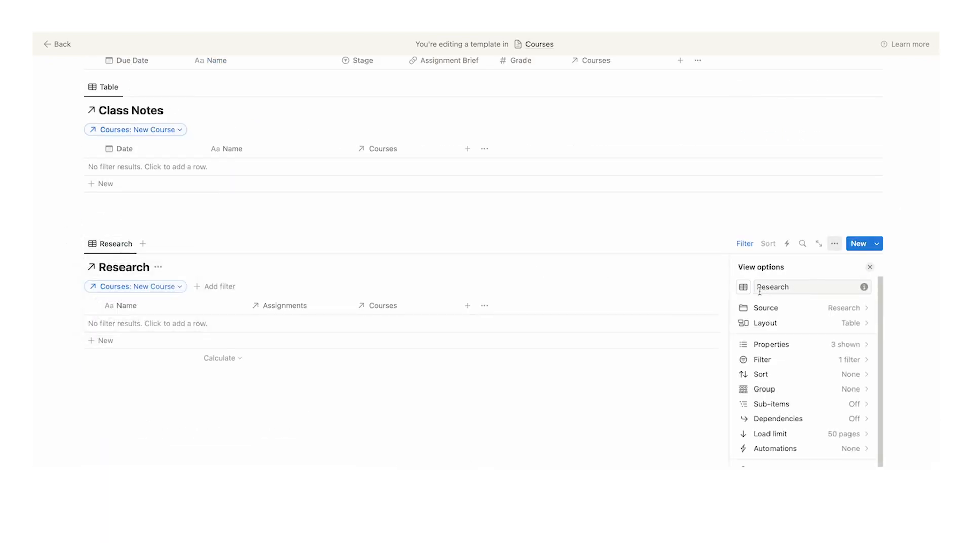
left_click(743, 287)
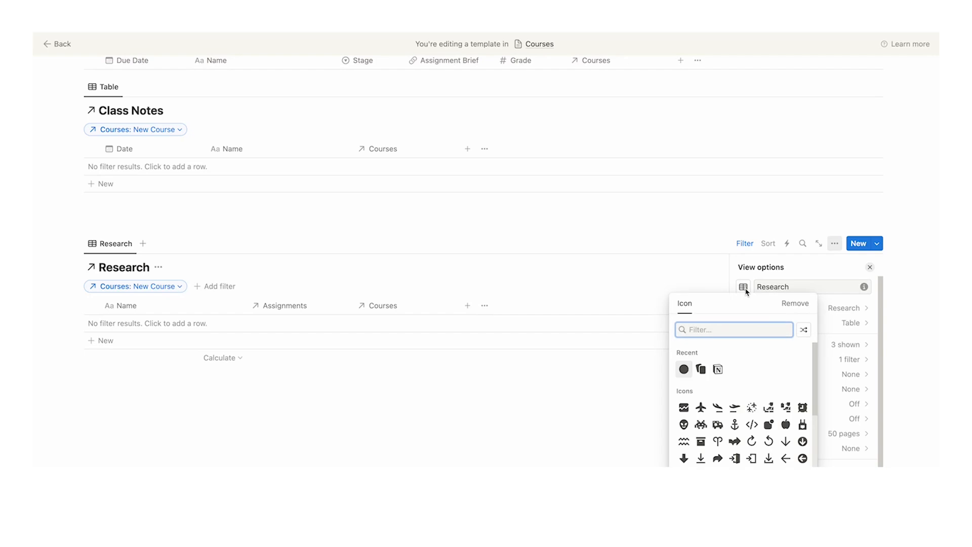
type("magni")
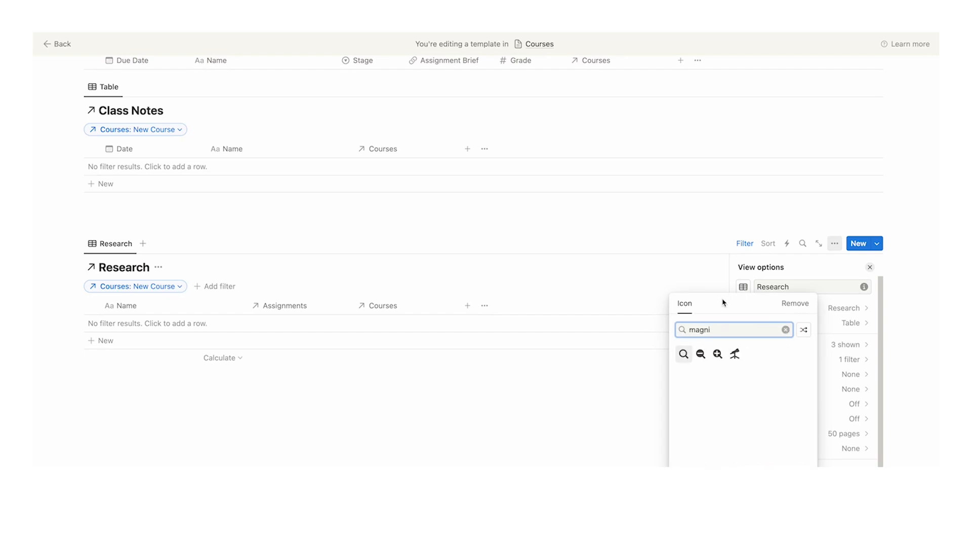
left_click(684, 354)
left_click(870, 267)
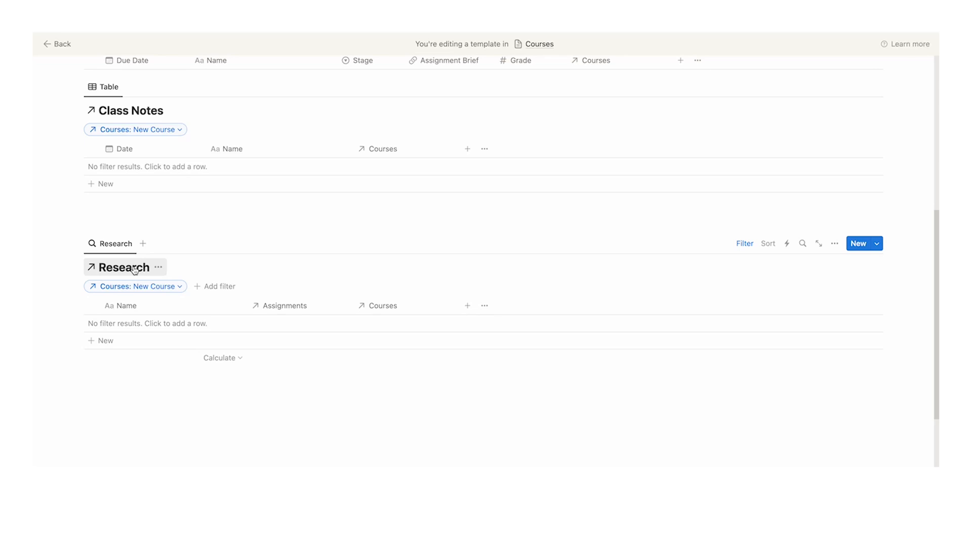
Hide the database title in the layout of the template's Research view
left_click(835, 244)
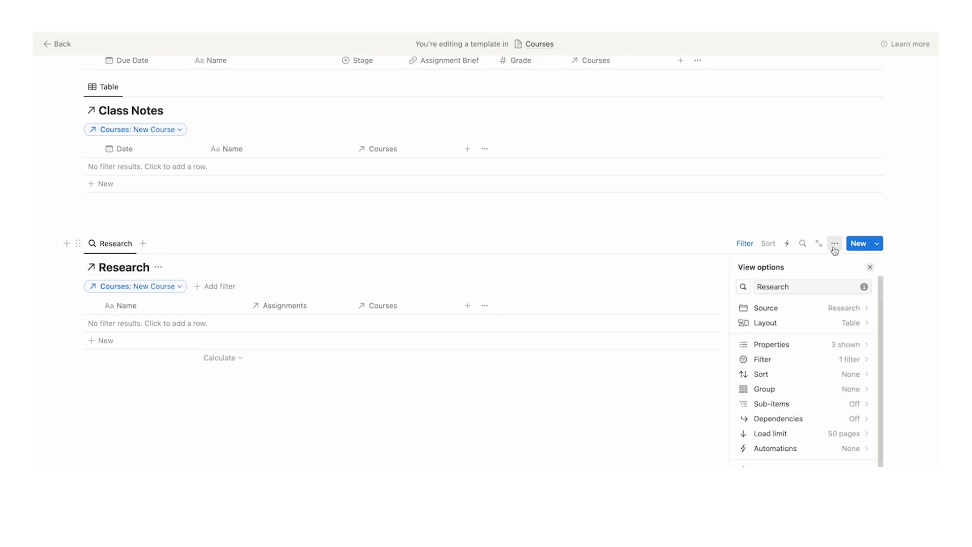
left_click(755, 325)
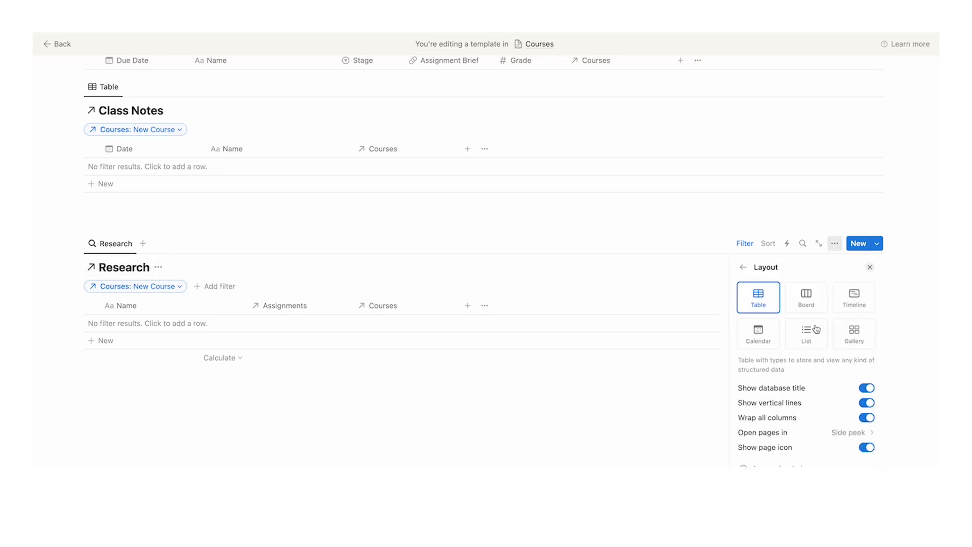
left_click(867, 388)
left_click(870, 267)
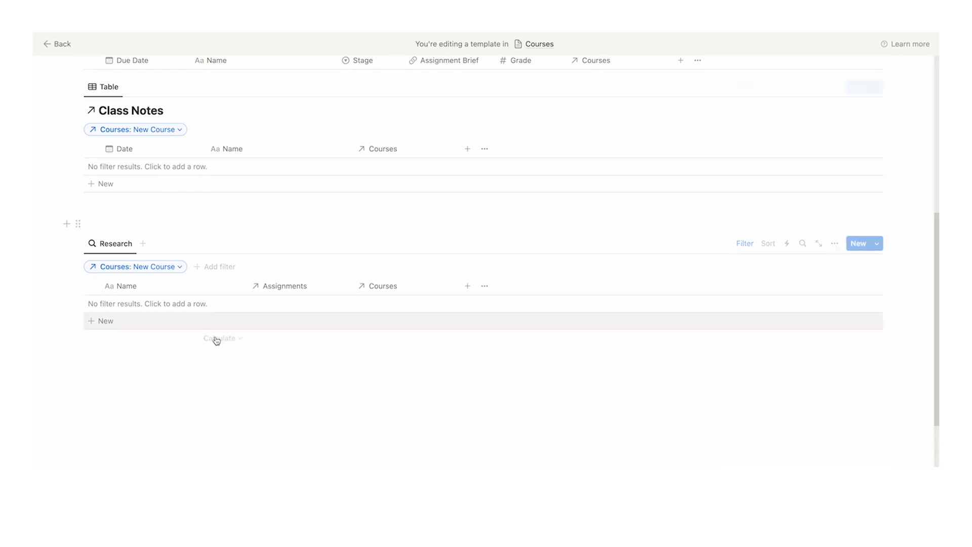
Rename the other two template views to Class Notes with a pencil icon and Assignments with a page icon, and hide both database titles
scroll(234, 346, "up", 1)
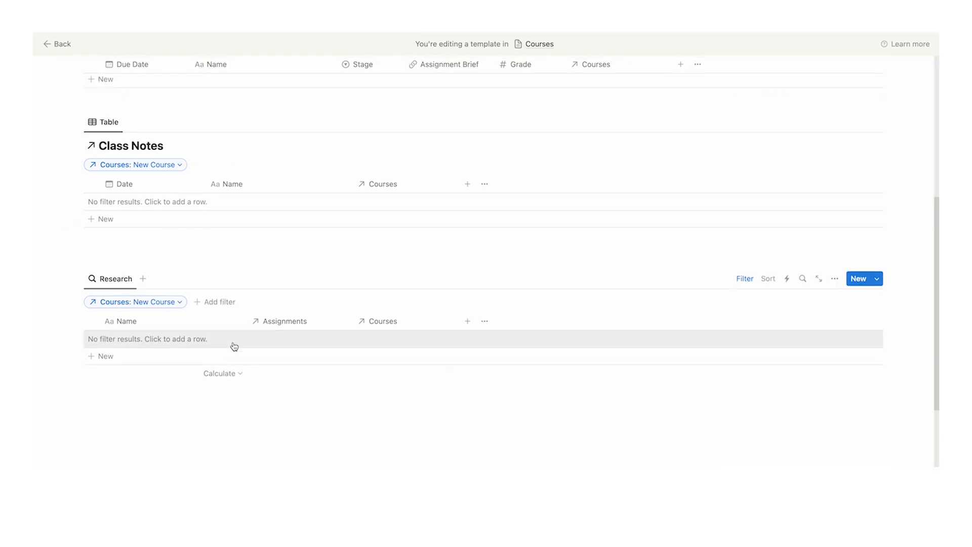
scroll(234, 347, "up", 2)
left_click(103, 163)
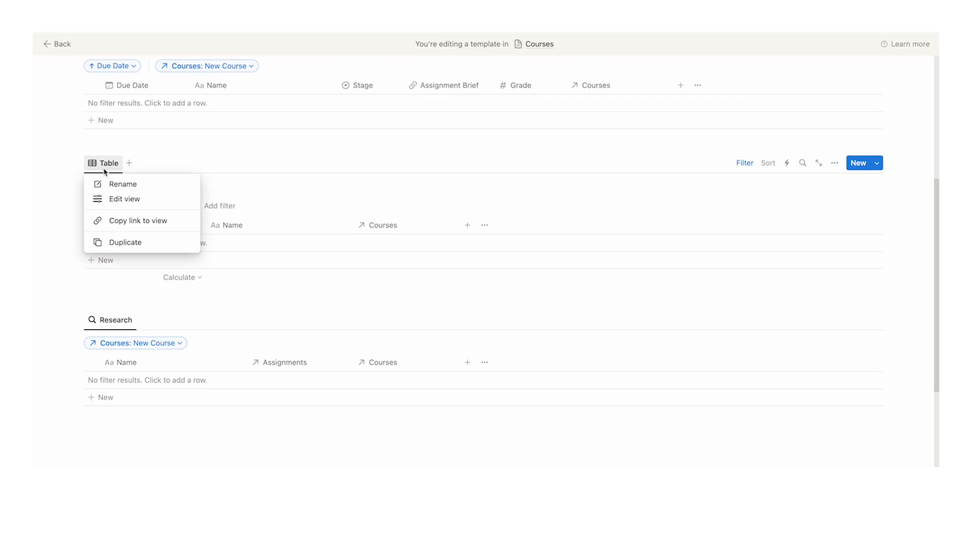
left_click(111, 186)
scroll(226, 153, "down", 5)
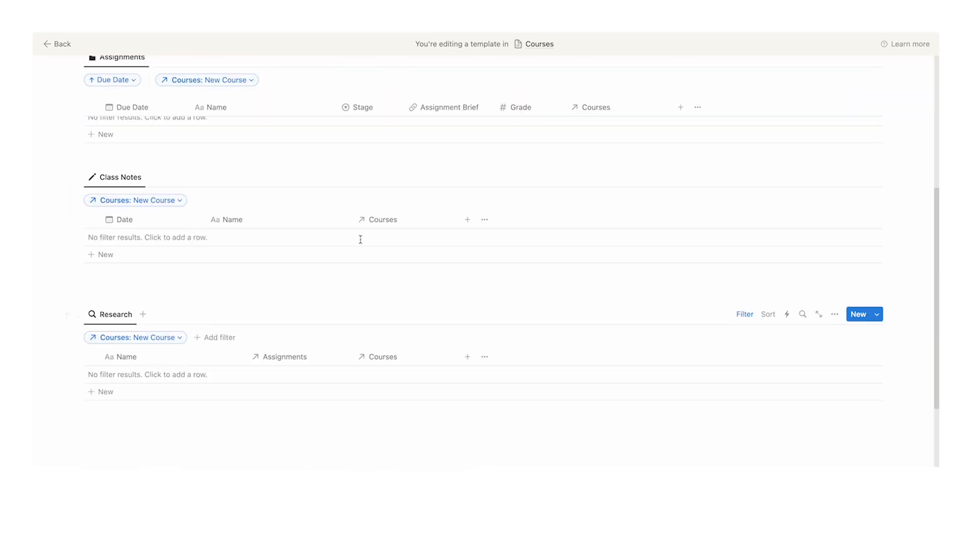
Return to the Student Dashboard page, open the Marketing course and apply the New Course template to it
scroll(361, 239, "up", 5)
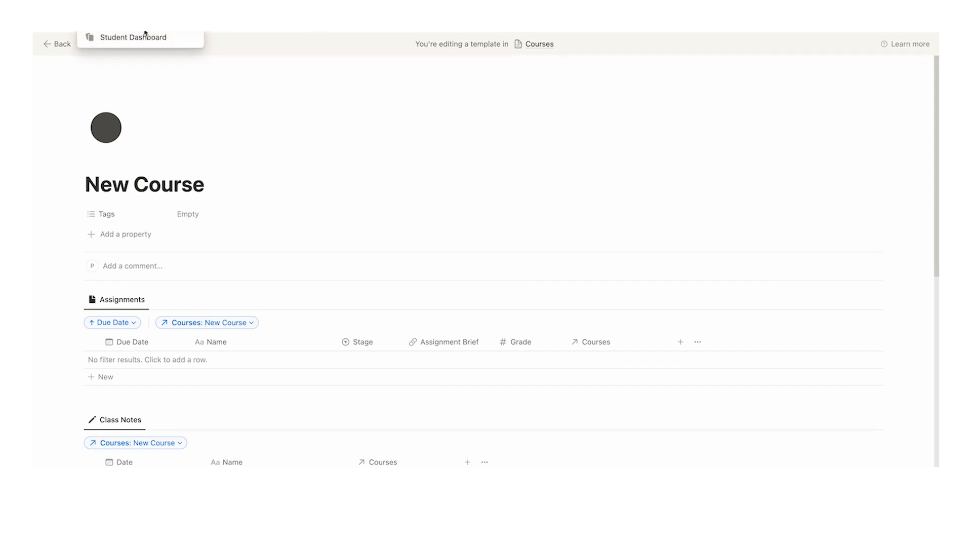
left_click(152, 35)
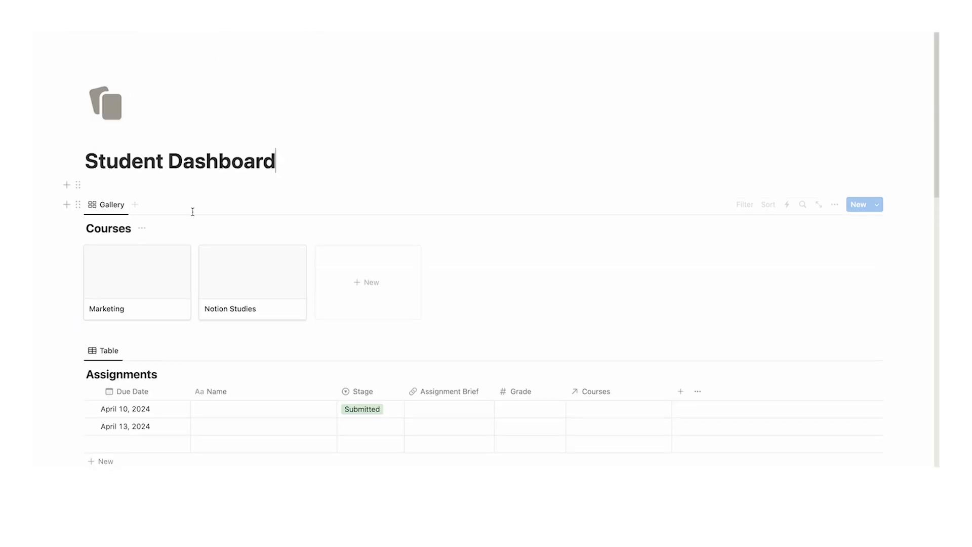
scroll(124, 235, "down", 3)
left_click(130, 205)
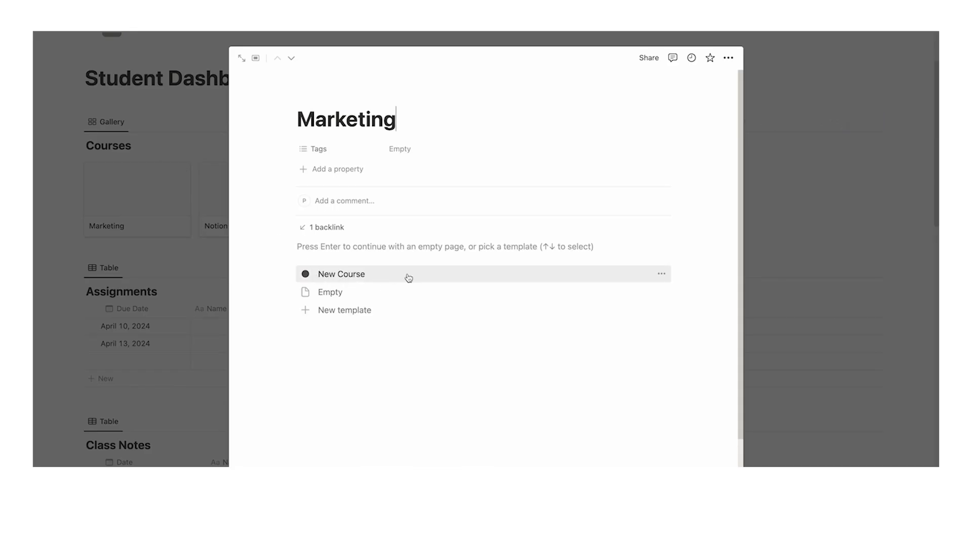
left_click(409, 278)
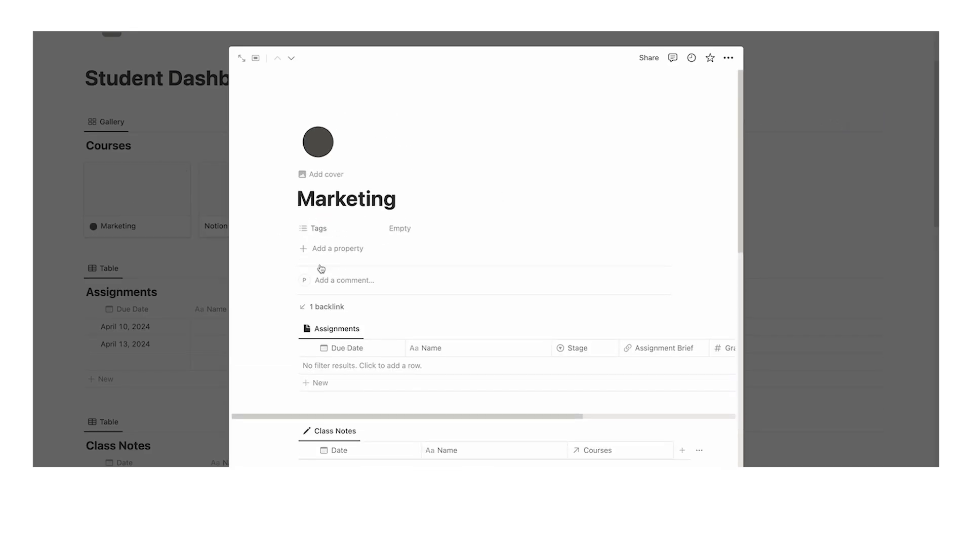
Show the filters of the Assignments, Class Notes and Research tables on the Marketing page to check their Courses setting
scroll(506, 238, "down", 2)
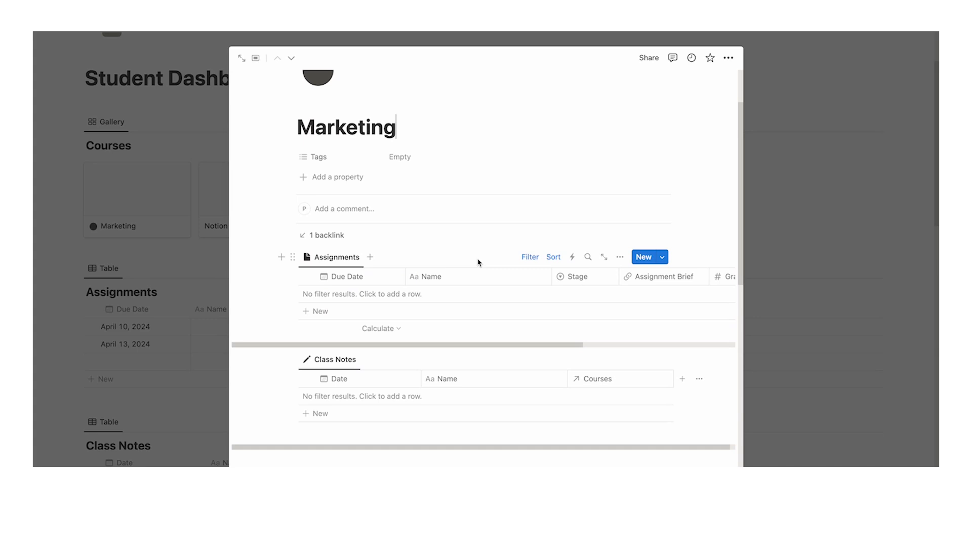
left_click(530, 257)
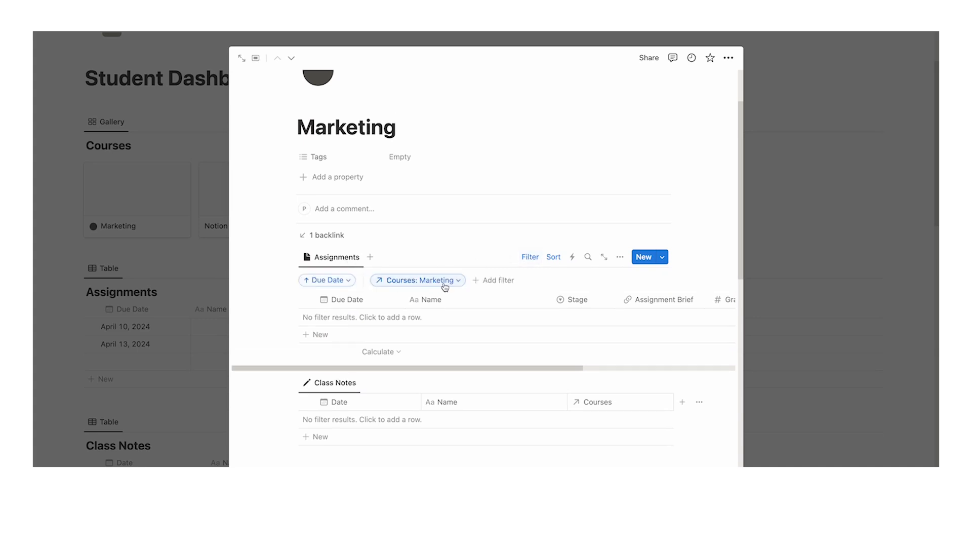
scroll(546, 271, "down", 2)
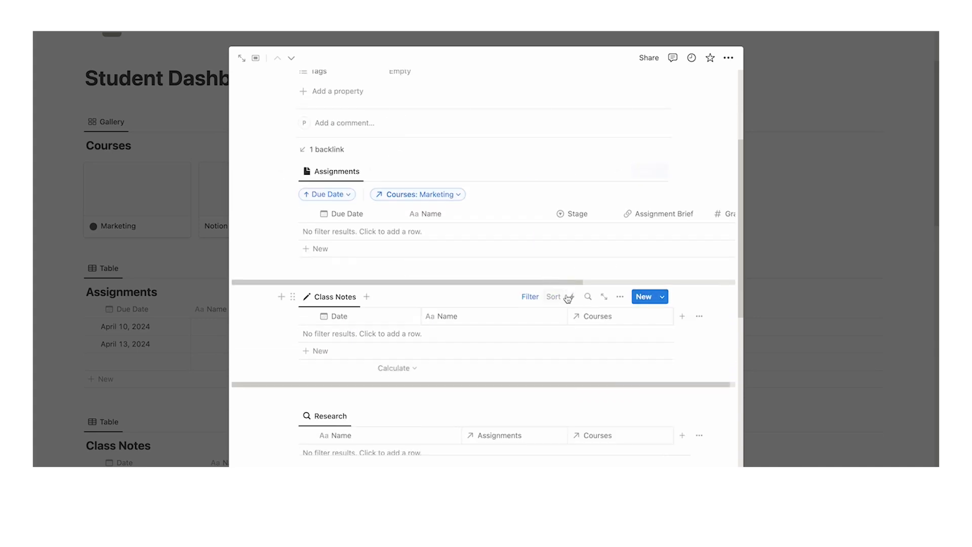
left_click(530, 296)
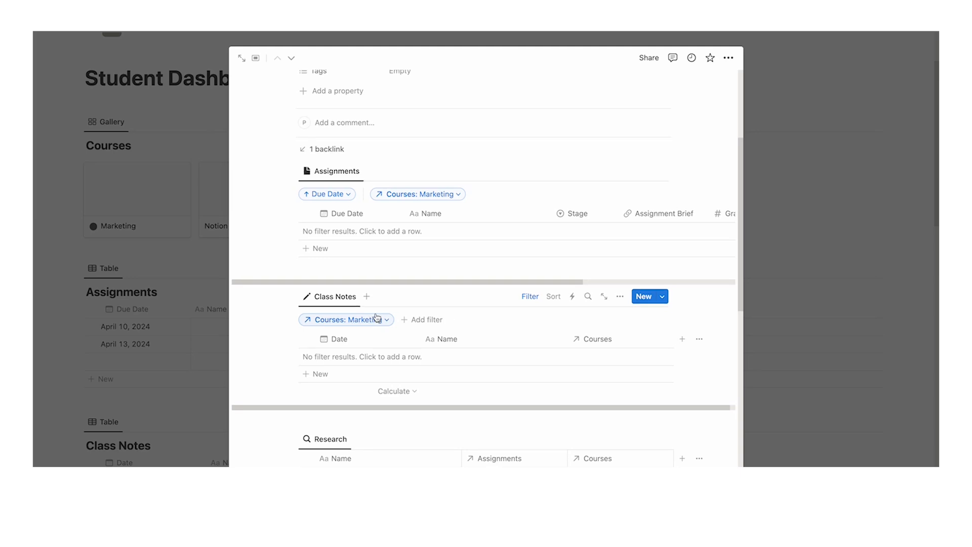
scroll(415, 299, "down", 4)
left_click(530, 250)
scroll(386, 276, "up", 6)
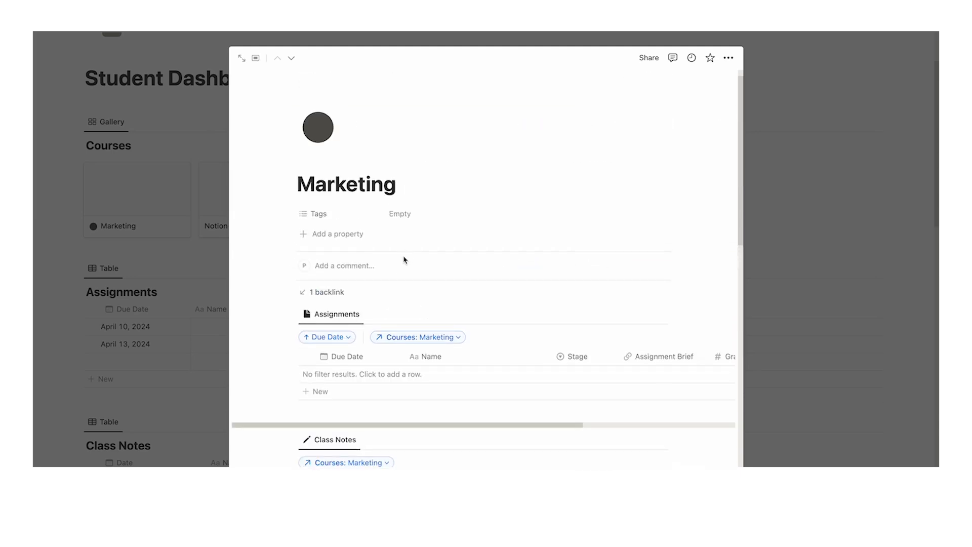
Close the Marketing page and look over the databases on the Student Dashboard
left_click(770, 199)
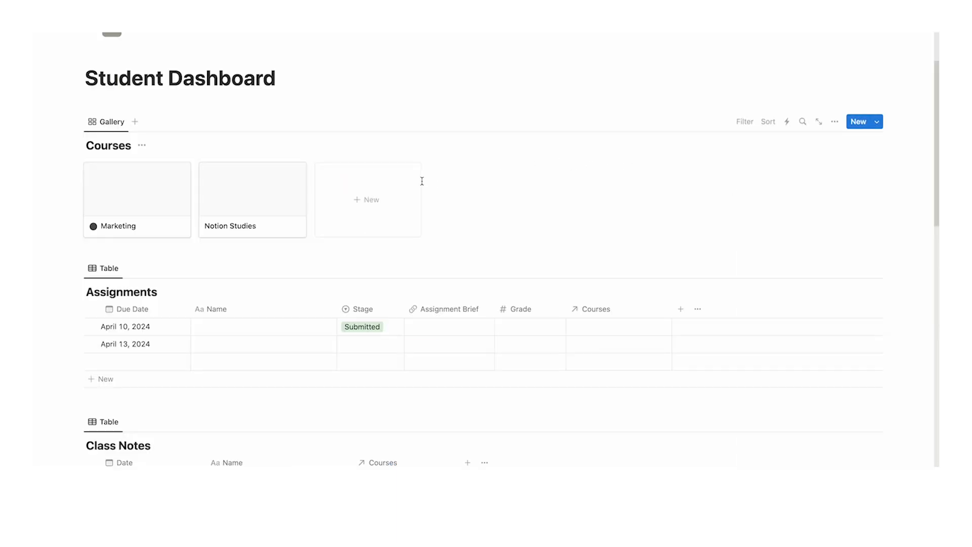
scroll(424, 167, "up", 3)
scroll(454, 173, "down", 10)
scroll(428, 200, "up", 10)
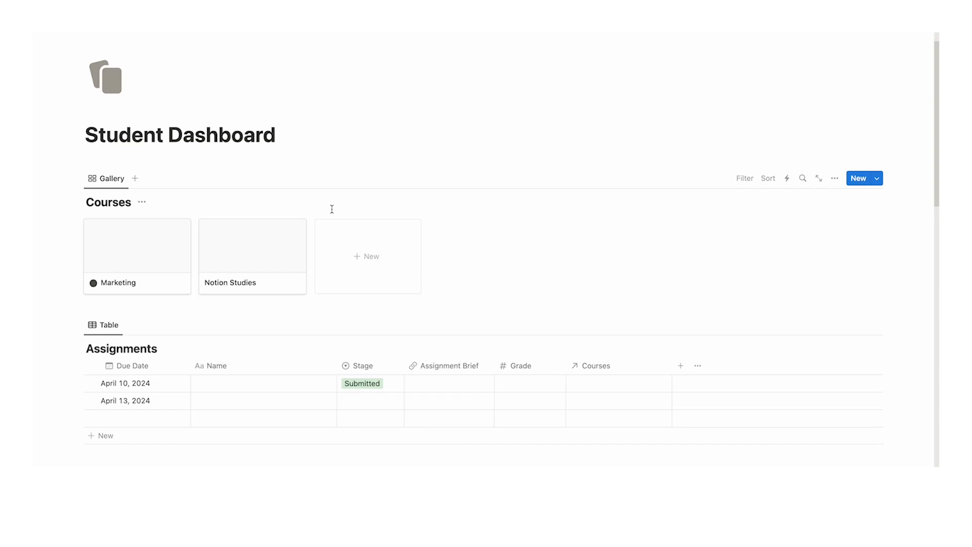
scroll(332, 209, "down", 1)
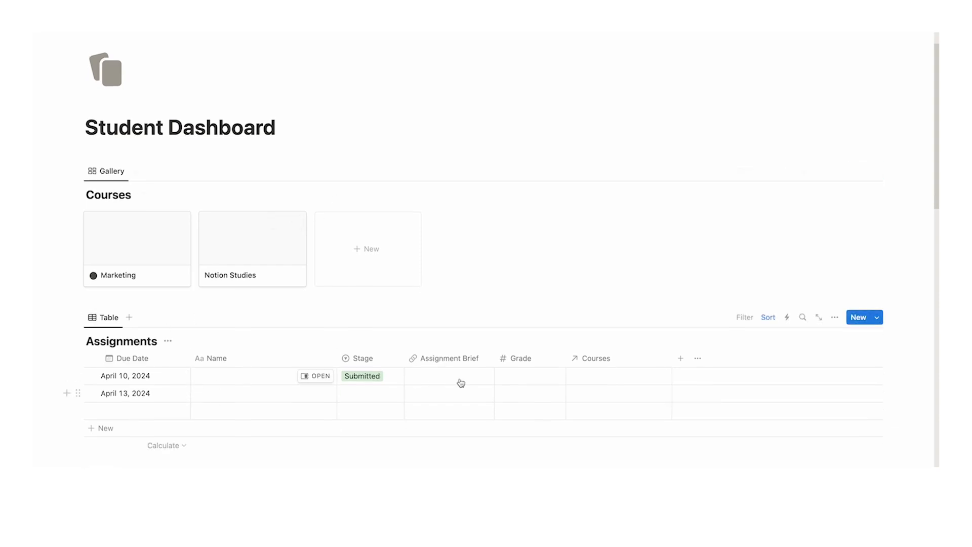
Create a New Assignment template in the Assignments database with a document icon, and set its page to full width
left_click(877, 317)
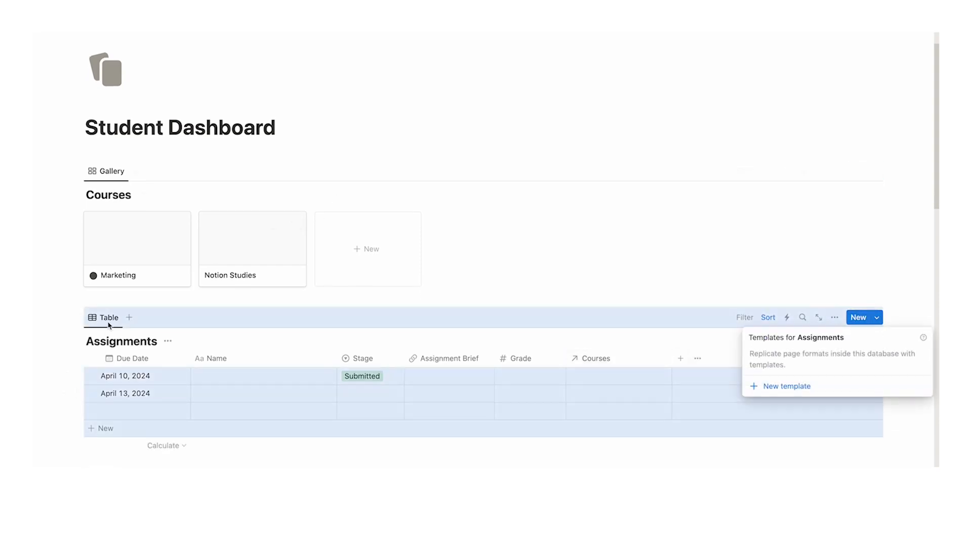
left_click(802, 387)
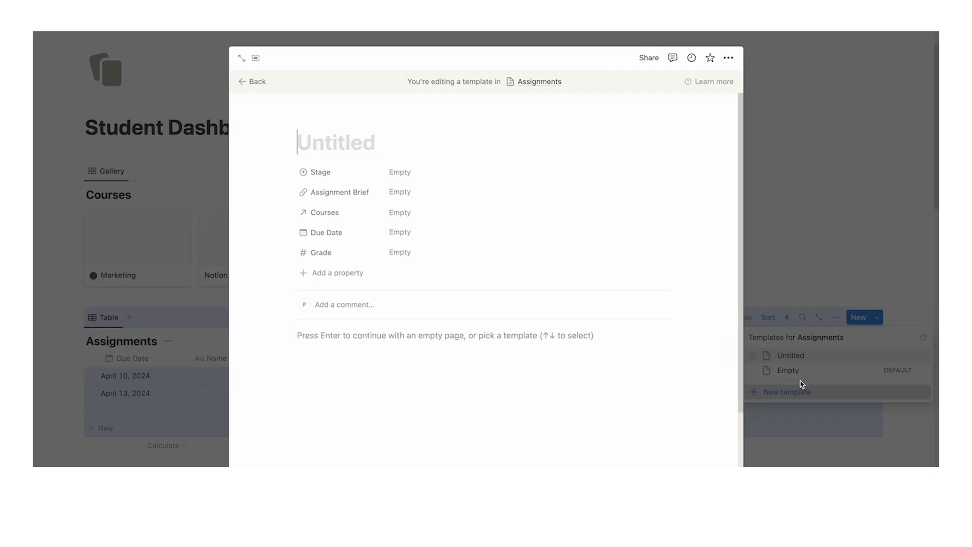
type("New Assignment")
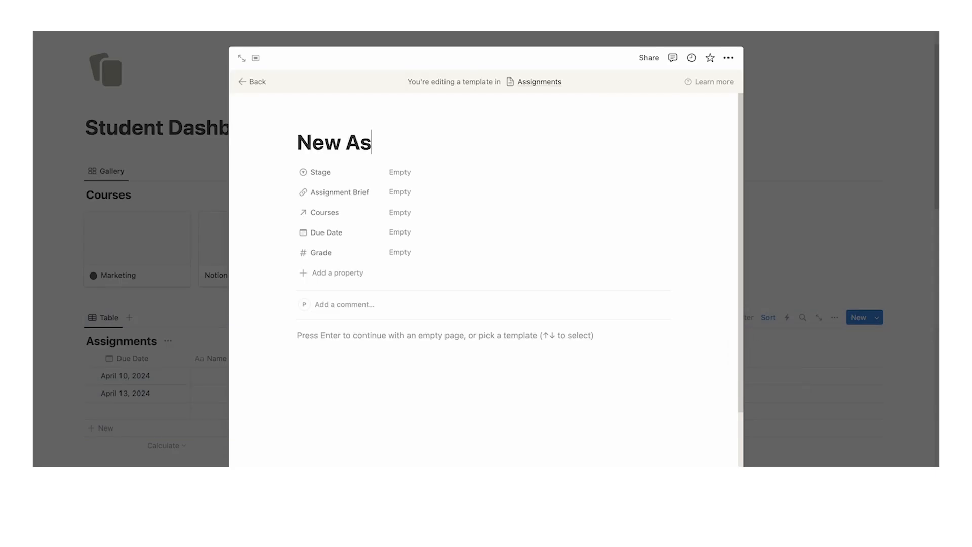
left_click(334, 123)
left_click(261, 198)
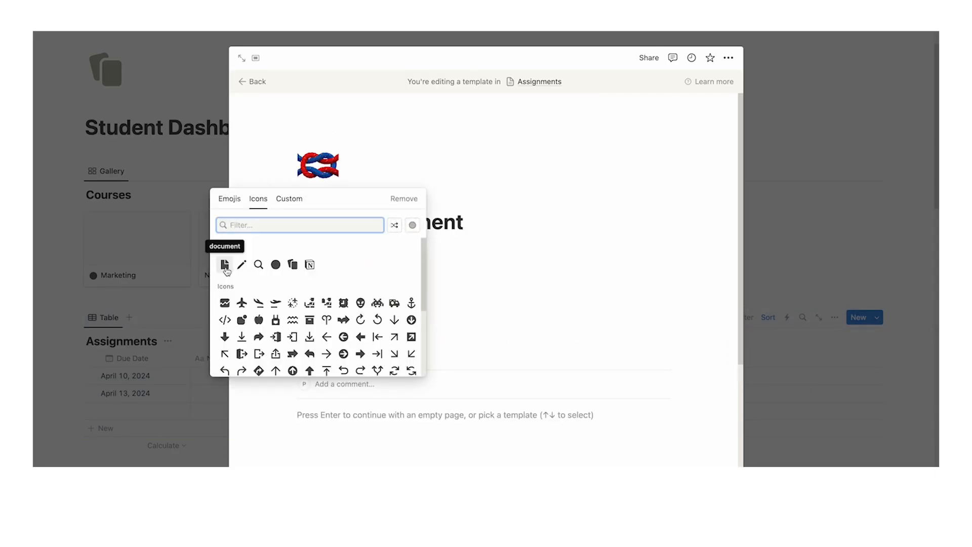
left_click(225, 266)
left_click(187, 283)
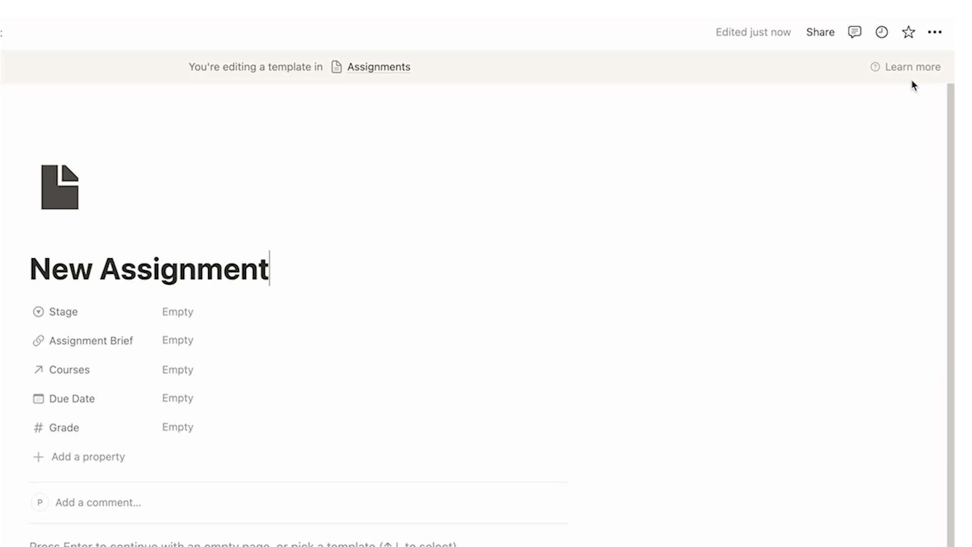
left_click(935, 32)
left_click(895, 144)
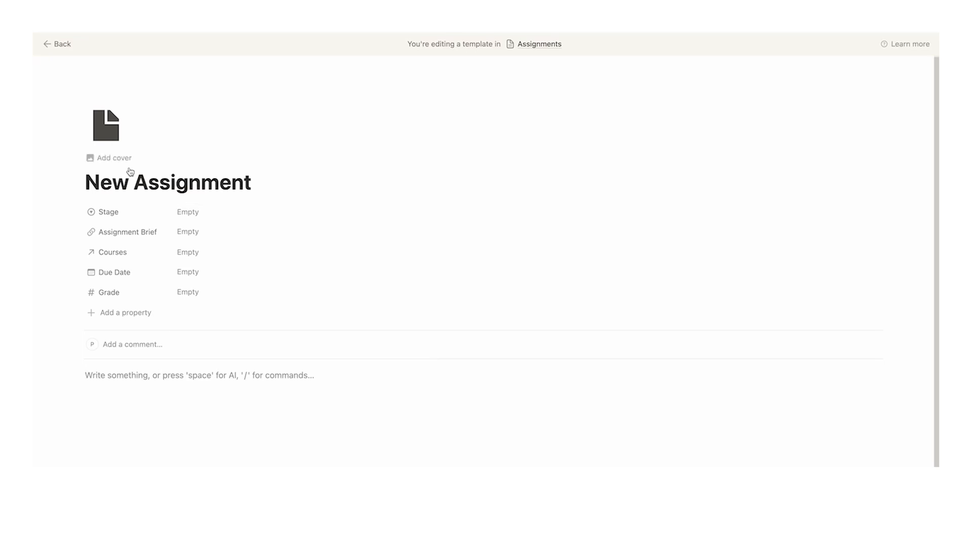
Insert a linked table view of the Research database into the template body, copying its existing Table view
left_click(425, 386)
scroll(428, 383, "down", 2)
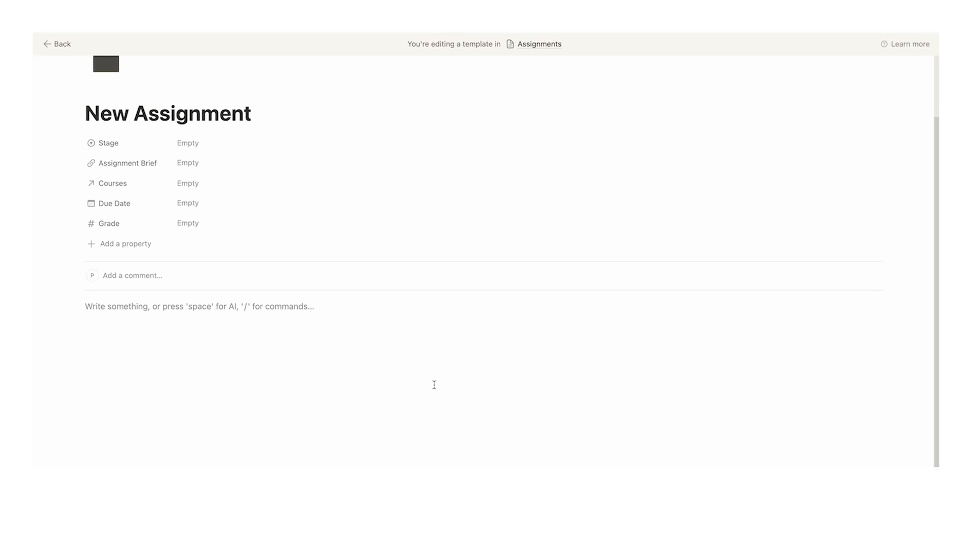
scroll(258, 248, "up", 3)
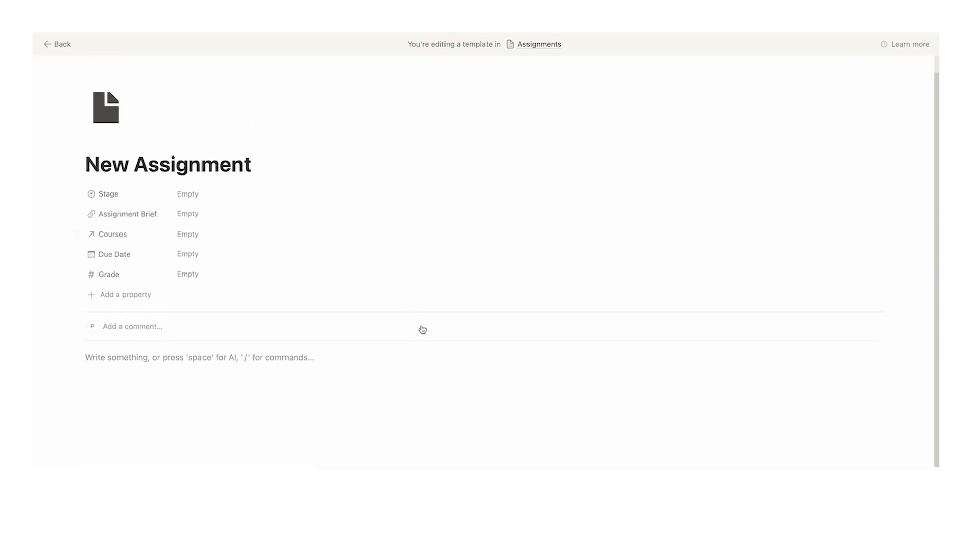
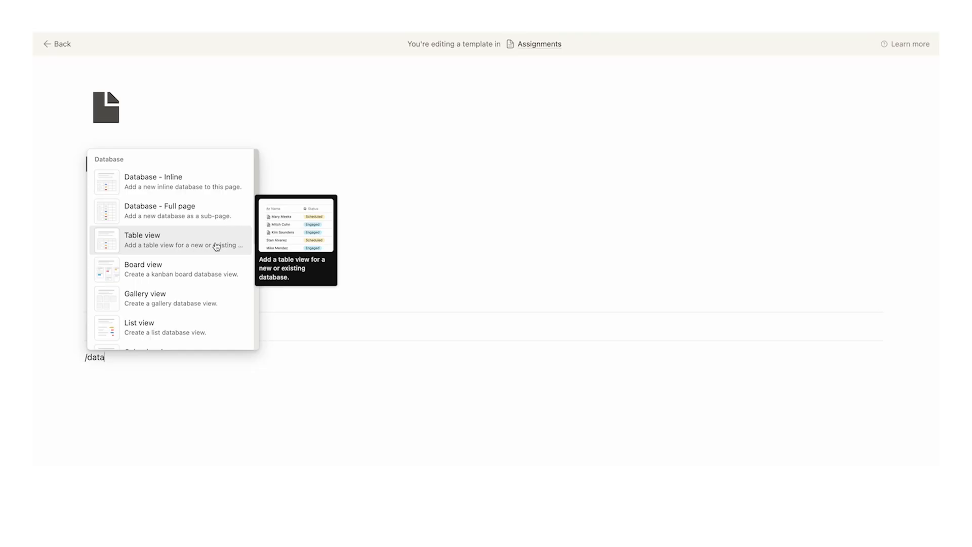
left_click(188, 246)
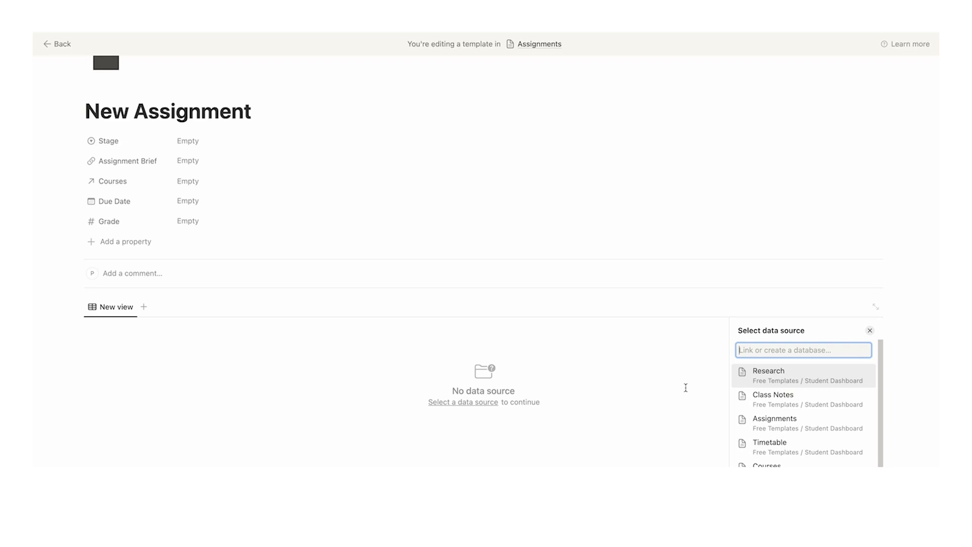
left_click(787, 380)
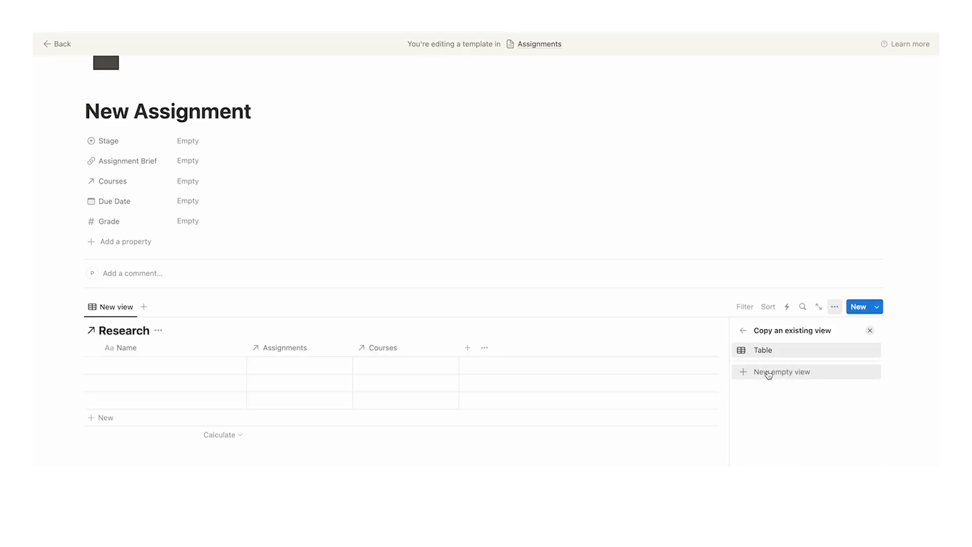
left_click(759, 353)
left_click(870, 331)
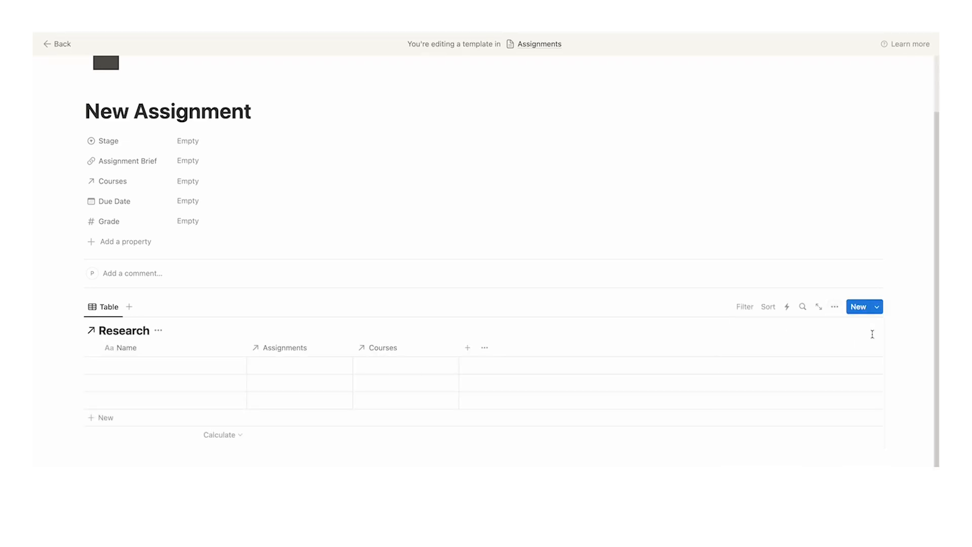
Filter the linked Research table to rows whose Assignments property contains New Assignment
scroll(764, 356, "down", 2)
left_click(747, 247)
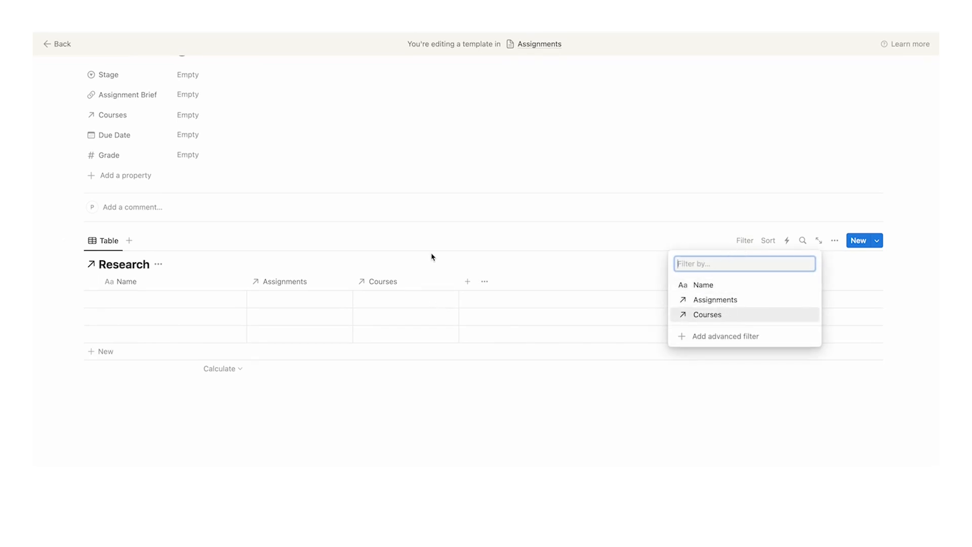
left_click(747, 303)
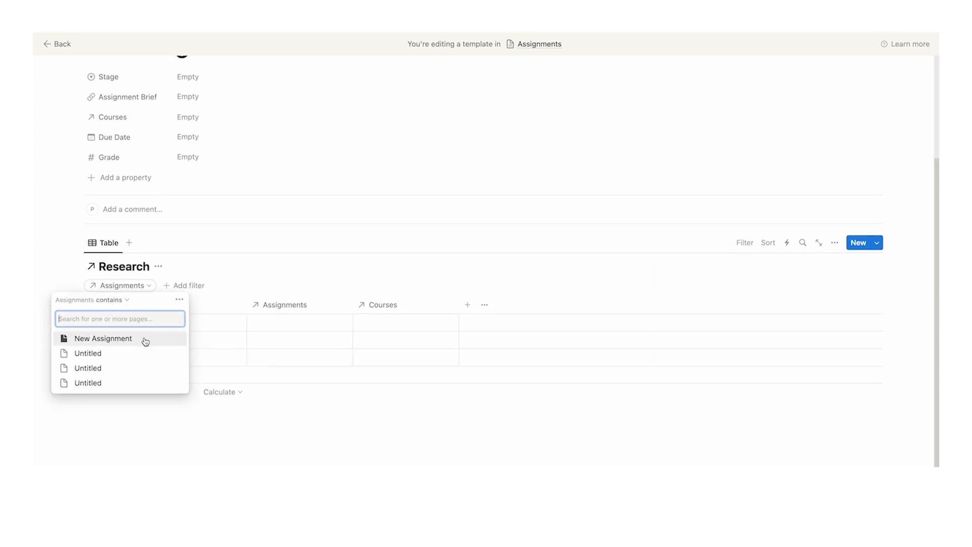
left_click(145, 340)
left_click(342, 412)
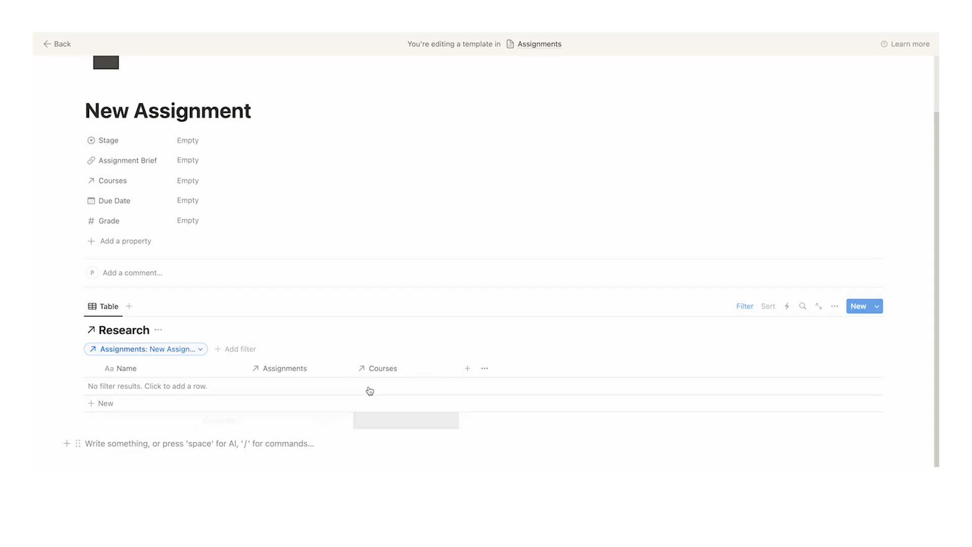
Rename the linked table view to Research with a magnifying glass icon, and hide the database title
scroll(175, 303, "up", 2)
scroll(288, 165, "down", 3)
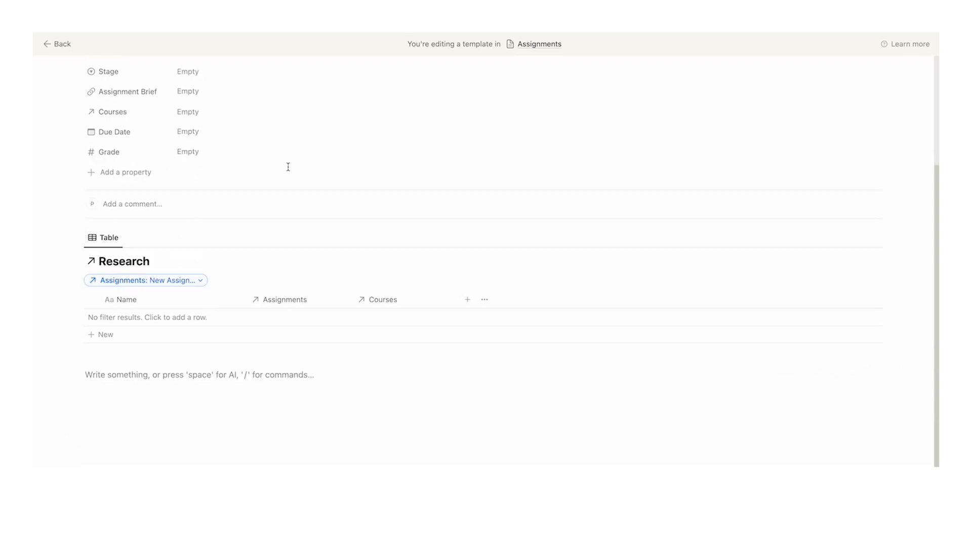
left_click(106, 237)
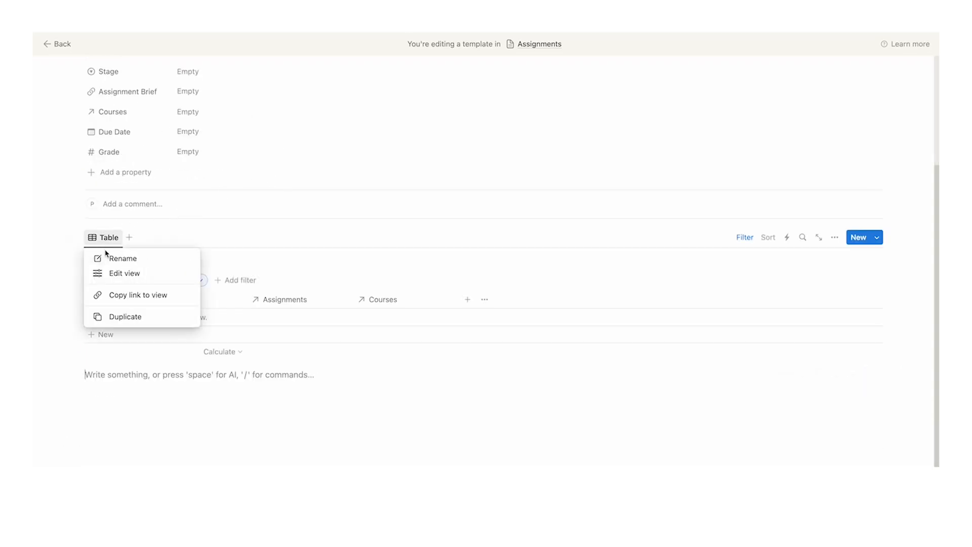
left_click(123, 272)
type("Research")
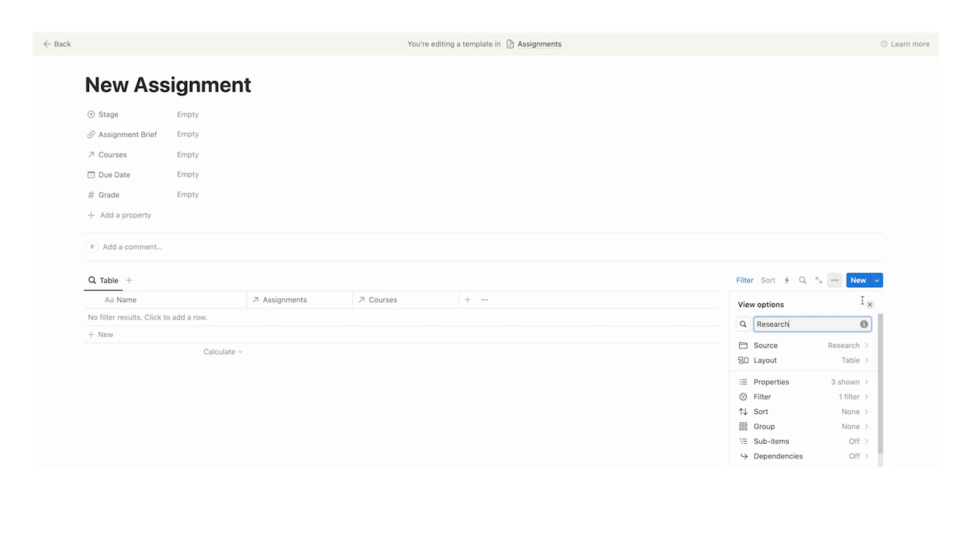
left_click(870, 305)
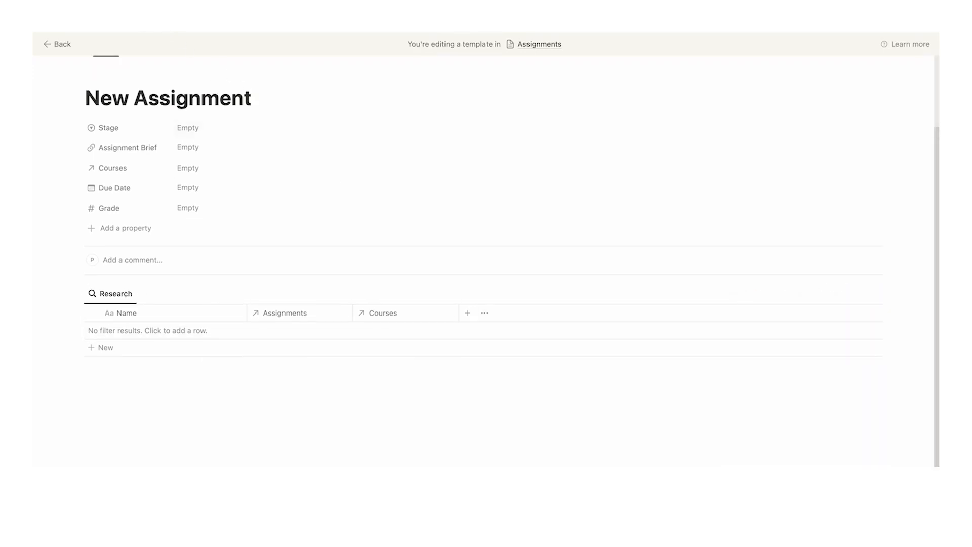
Return to the Student Dashboard page and move the Timetable database directly below the page title, above Courses
left_click(143, 35)
scroll(305, 152, "down", 1)
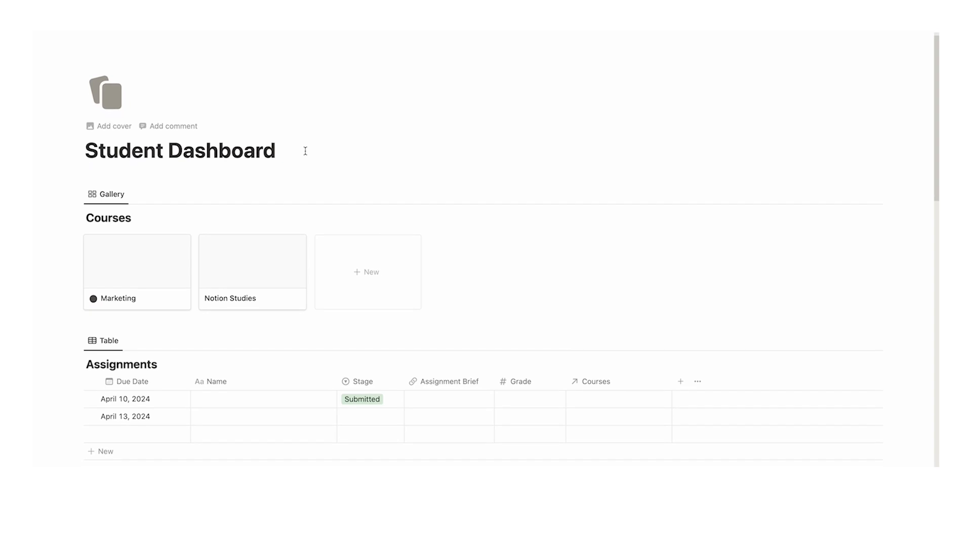
scroll(304, 152, "down", 10)
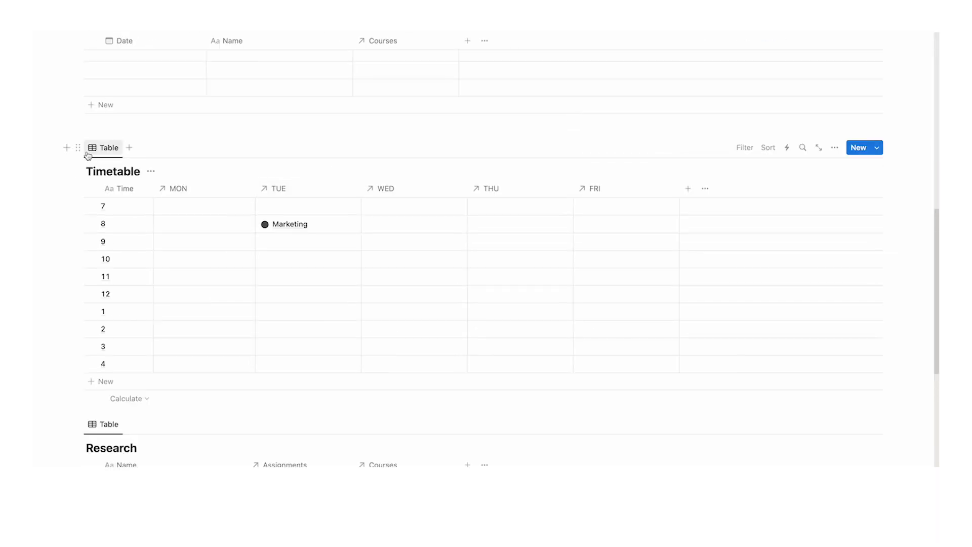
left_click_drag(70, 148, 132, 130)
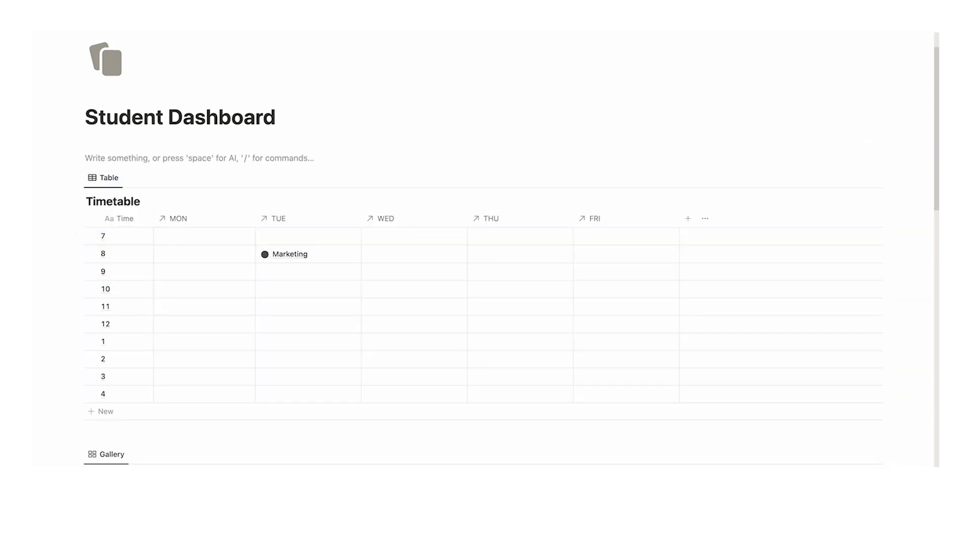
type("/tog")
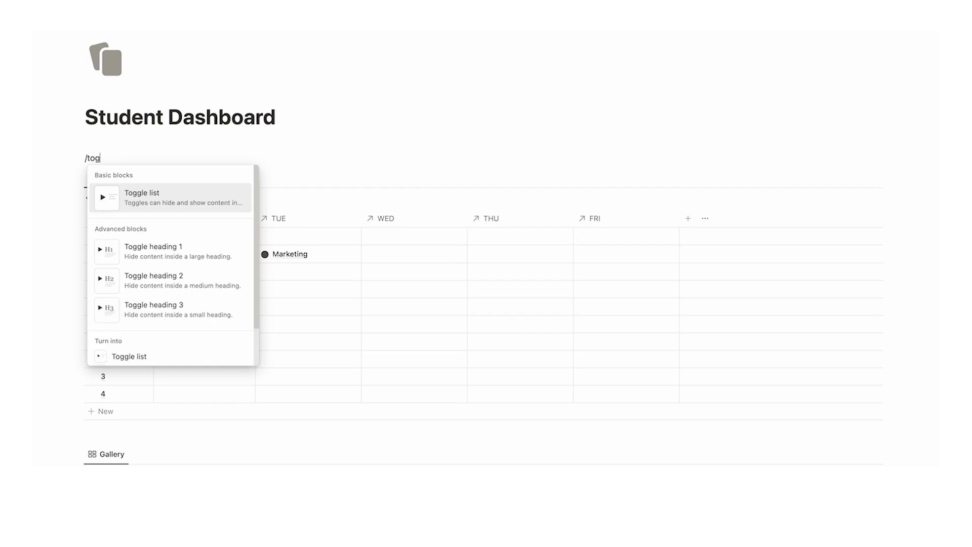
type("gl")
key("BackSpace")
key("BackSpace")
key("BackSpace")
key("BackSpace")
key("BackSpace")
key("BackSpace")
Create a toggle named Timetable below the page title and move the Timetable database inside it
type(">")
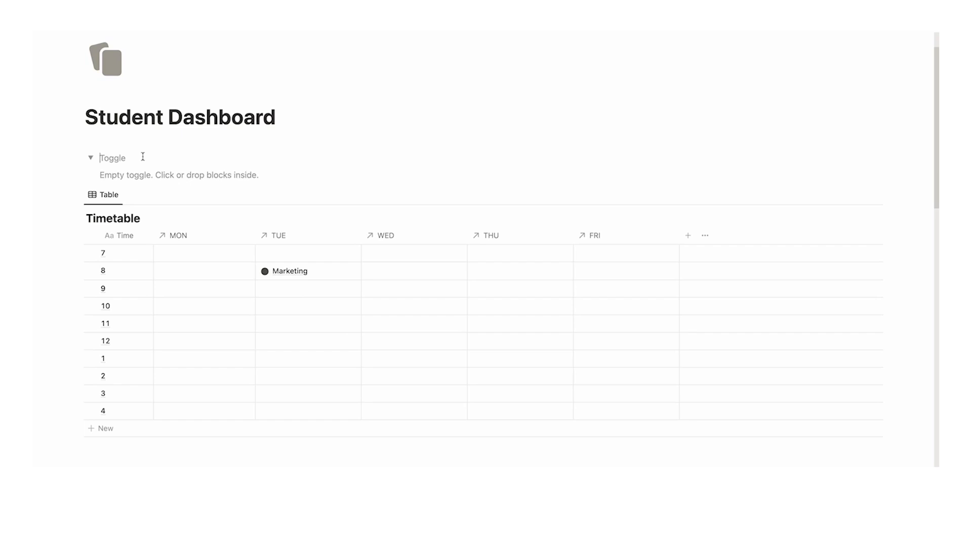
type(" T")
left_click_drag(78, 194, 118, 181)
Rename the Timetable database's table view to Timetable and give it a calendar icon
left_click(118, 178)
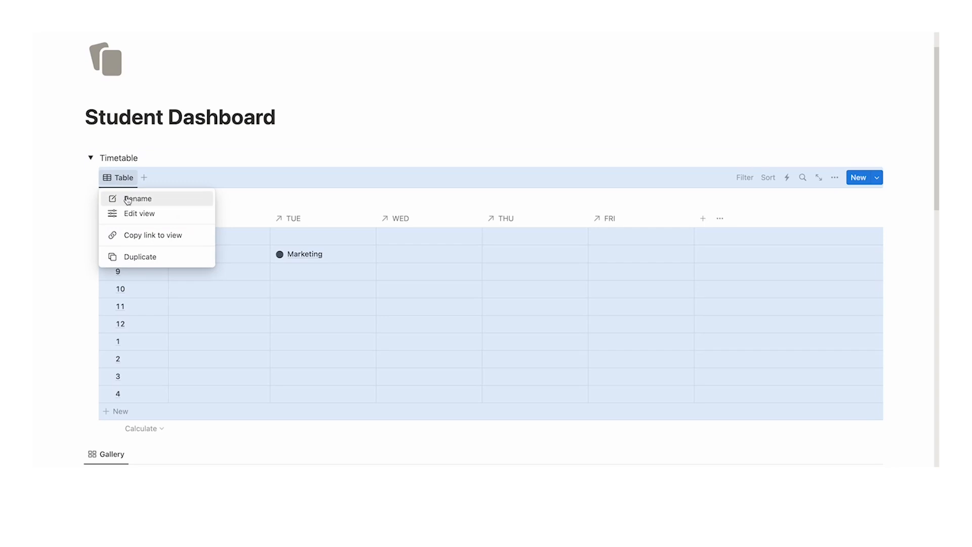
left_click(132, 197)
type("Timetable")
left_click(744, 221)
type("cal")
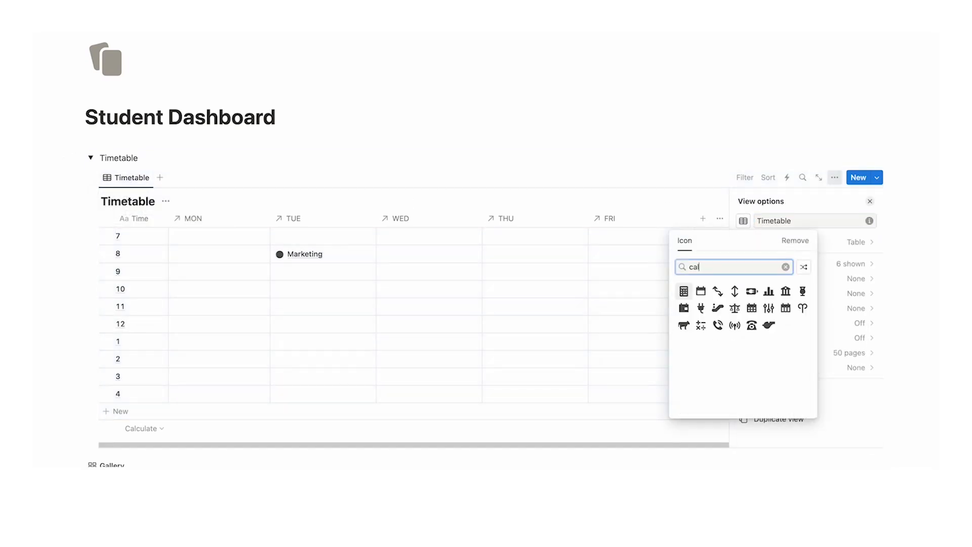
left_click(700, 291)
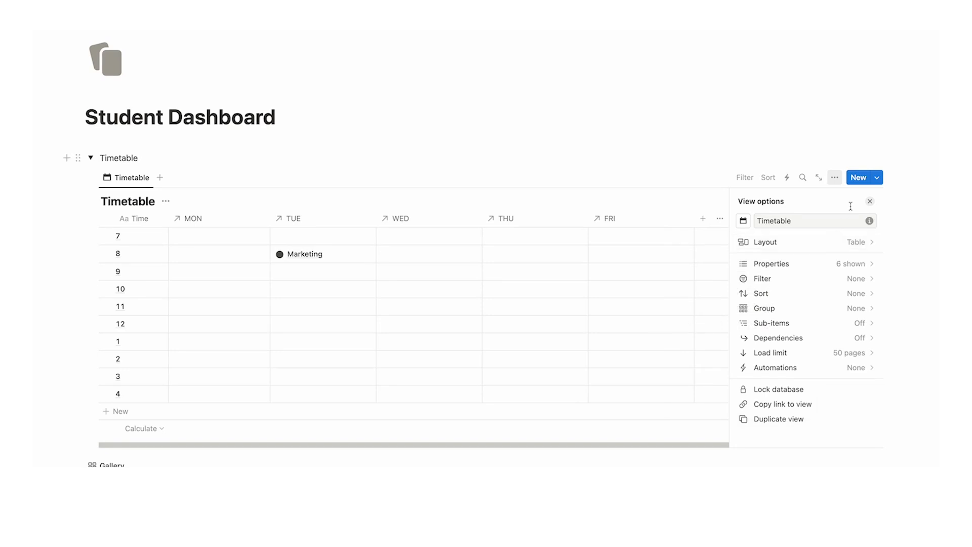
left_click(870, 201)
Collapse the Timetable toggle and switch the Student Dashboard page to the Serif font
left_click(90, 142)
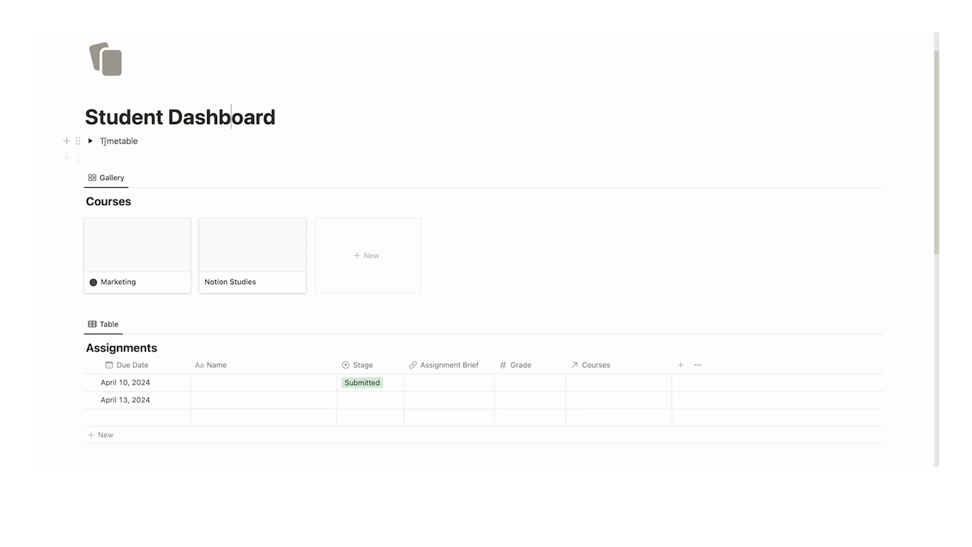
left_click(91, 141)
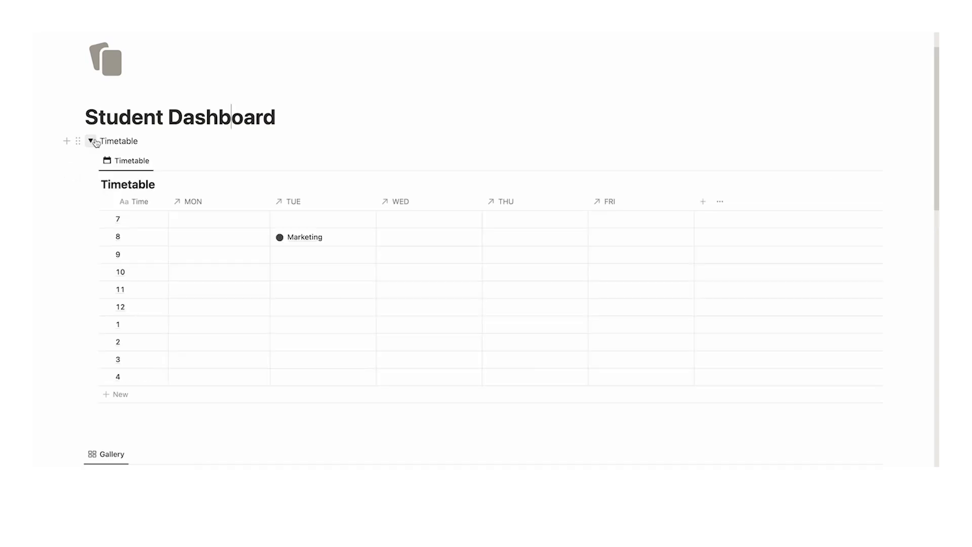
left_click(92, 142)
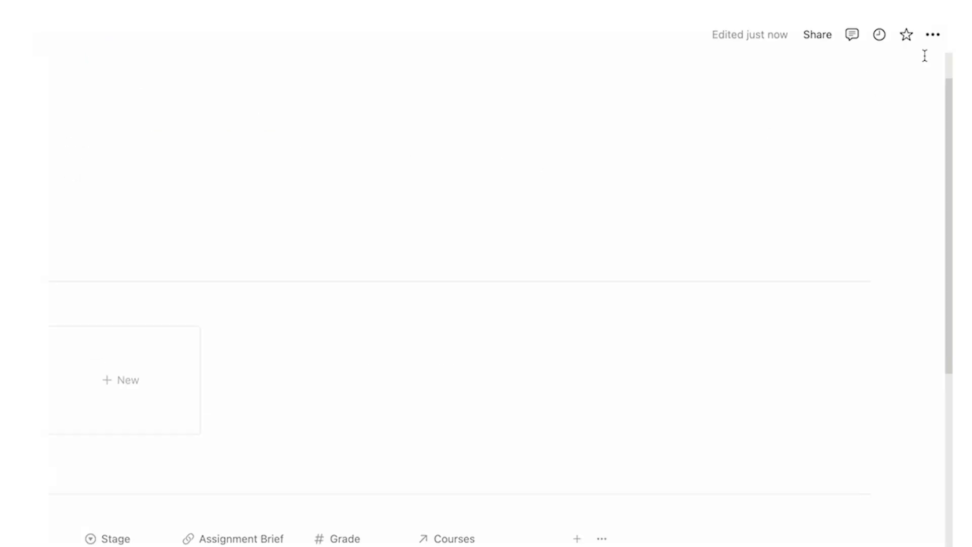
left_click(936, 40)
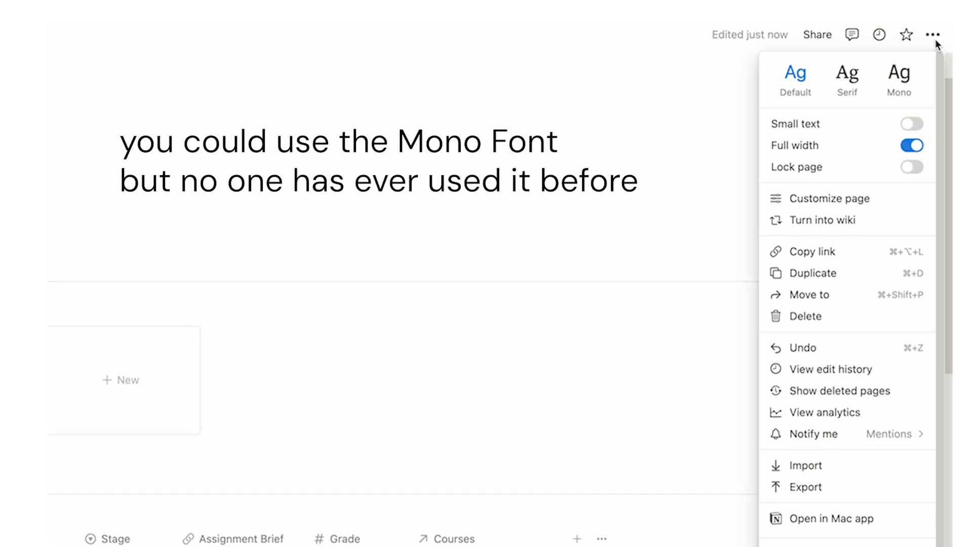
left_click(841, 89)
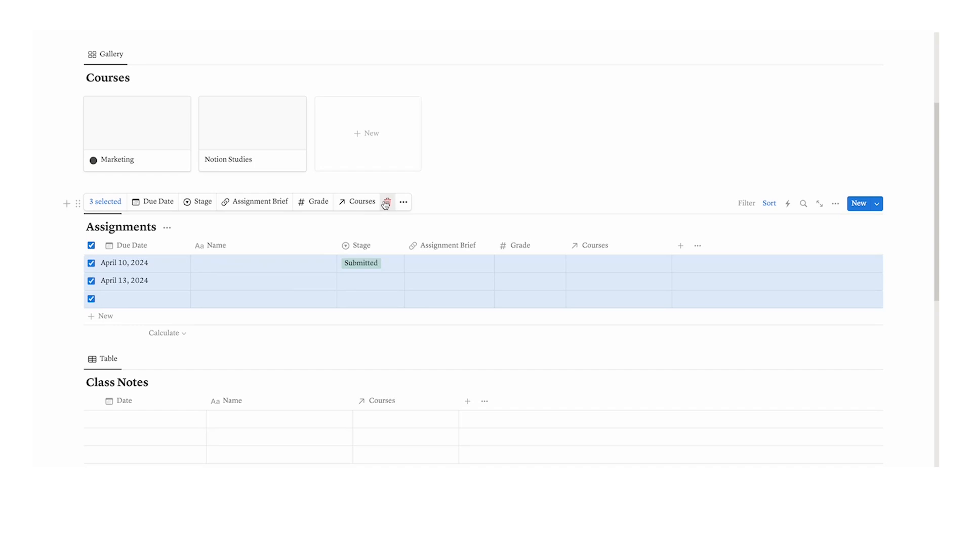
Delete all three rows from the Assignments table and all three rows from the Class Notes table
left_click(388, 201)
scroll(250, 254, "down", 4)
left_click(91, 199)
left_click(91, 217)
left_click(91, 235)
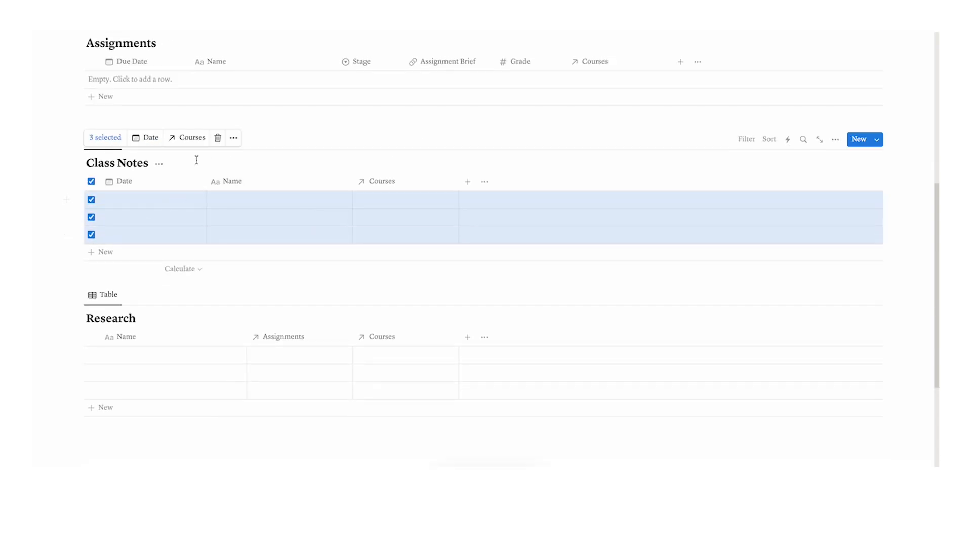
left_click(217, 138)
Delete all three blank rows from the Research table
left_click(91, 319)
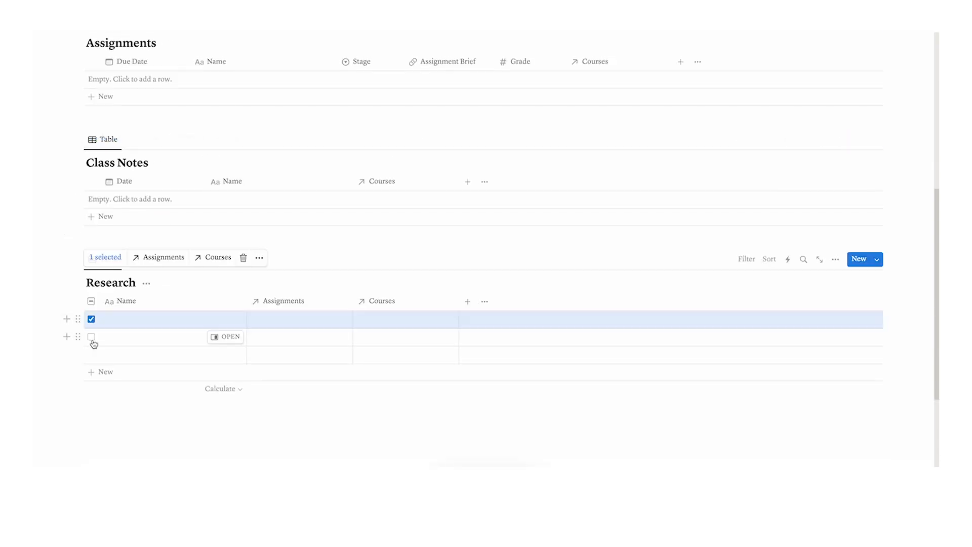
left_click(91, 338)
left_click(91, 355)
left_click(243, 259)
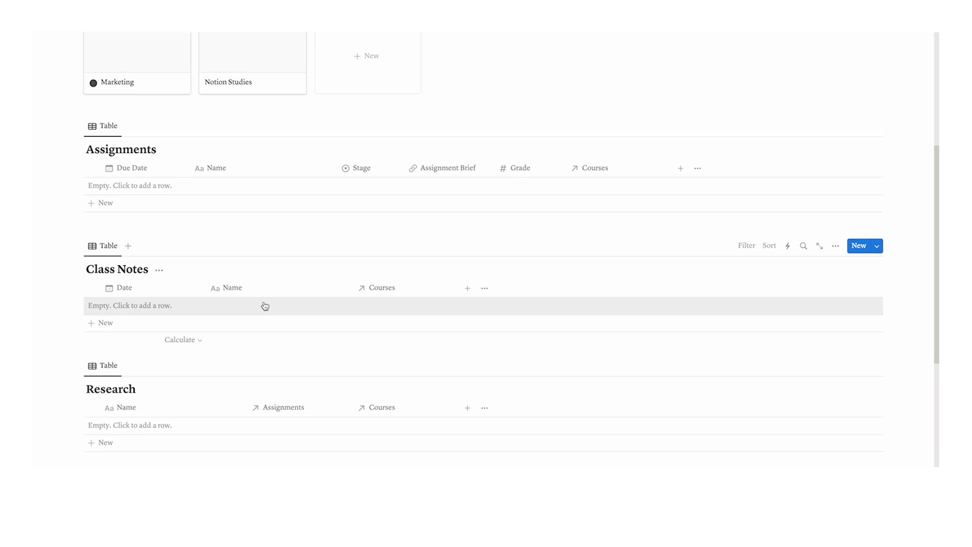
Insert a Button block directly below the Student Dashboard title, above the Timetable toggle
scroll(265, 314, "up", 1)
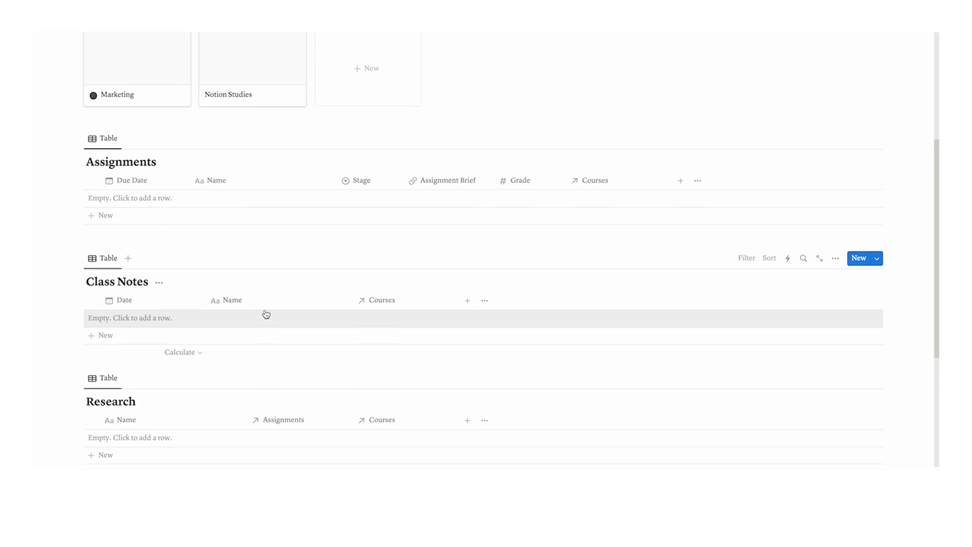
scroll(194, 383, "up", 3)
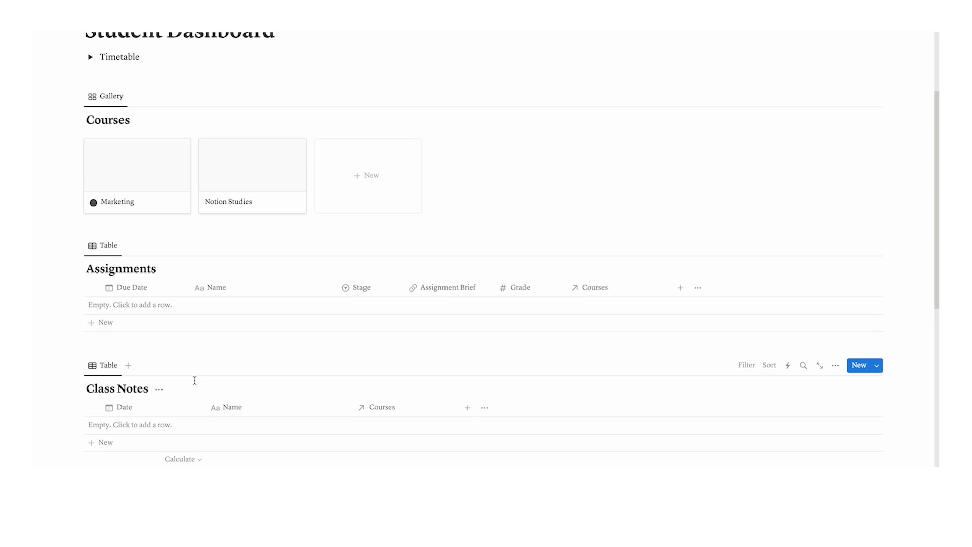
scroll(195, 380, "up", 3)
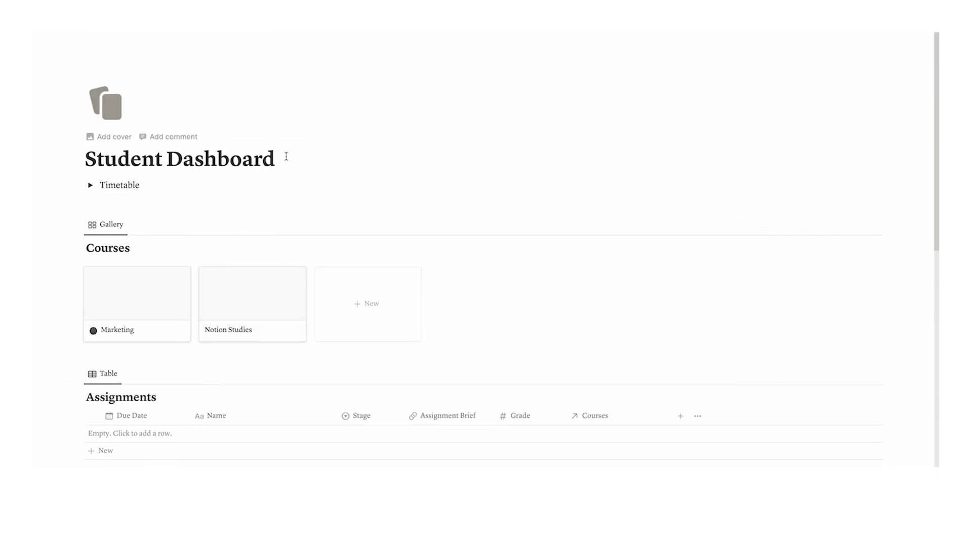
key("Return")
type("/button")
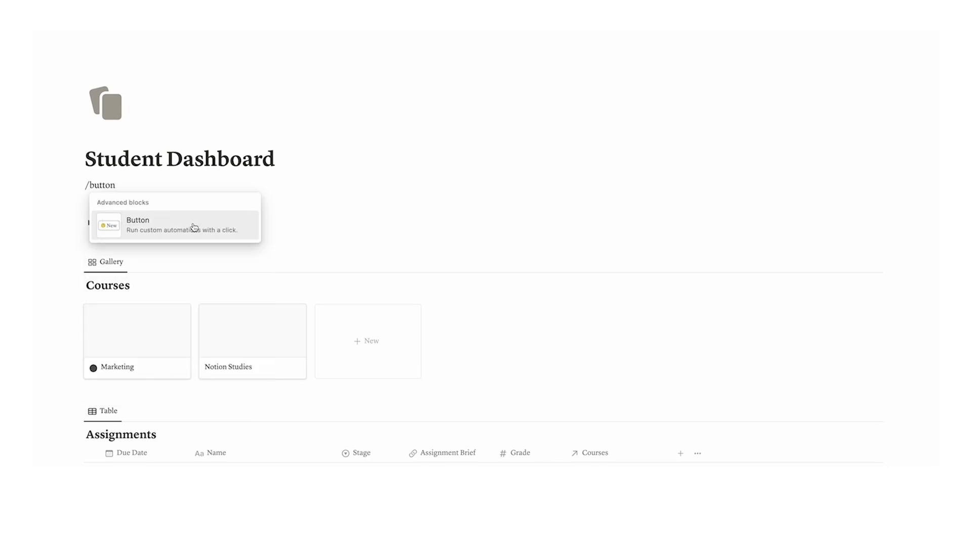
left_click(195, 227)
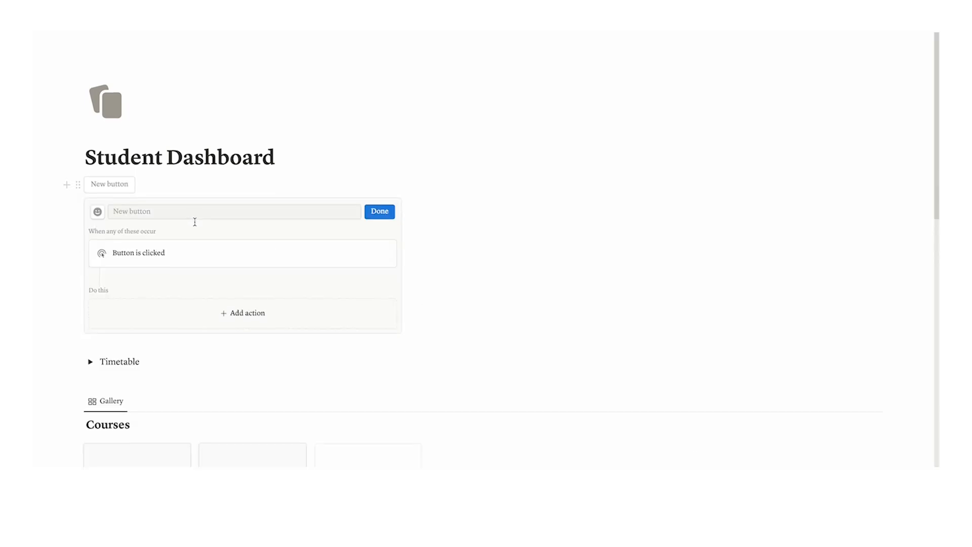
Name the button New Class Note and give it a pencil icon
scroll(217, 178, "down", 8)
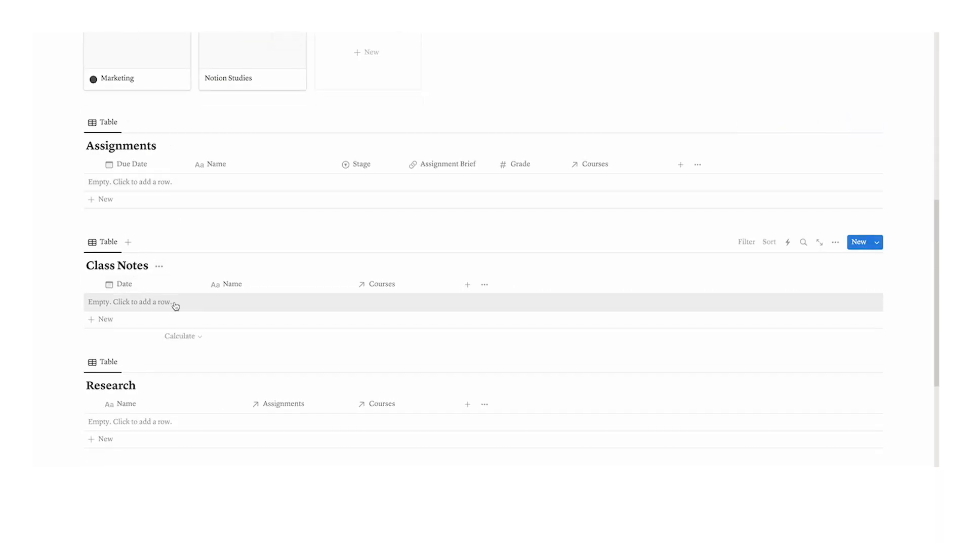
scroll(184, 312, "up", 8)
type("New Class Note")
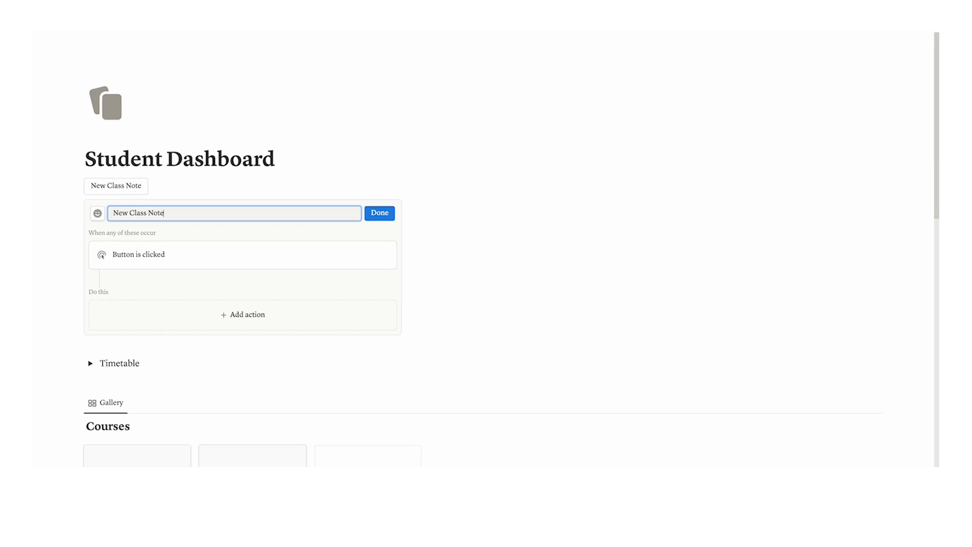
scroll(99, 213, "down", 1)
left_click(98, 196)
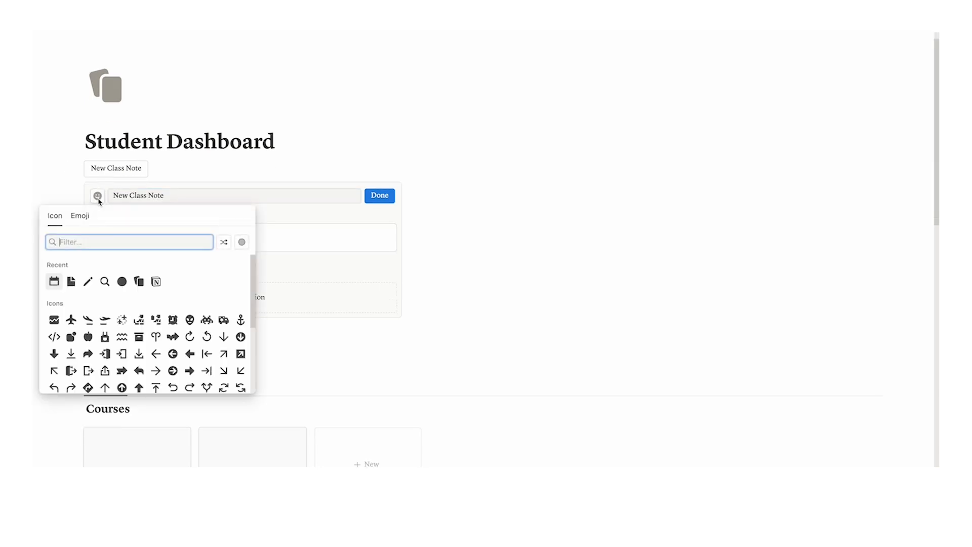
left_click(53, 299)
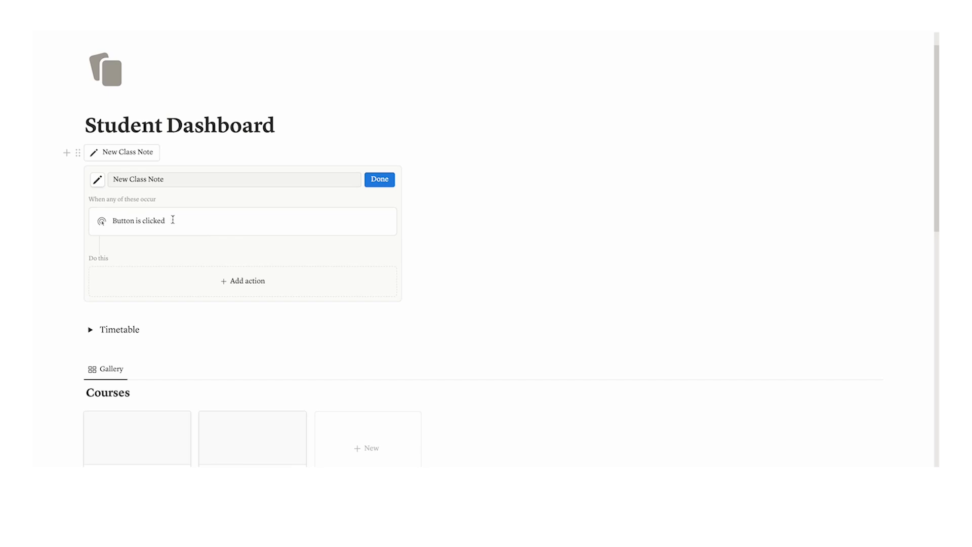
Add a button action that adds a page to the Class Notes database
left_click(168, 282)
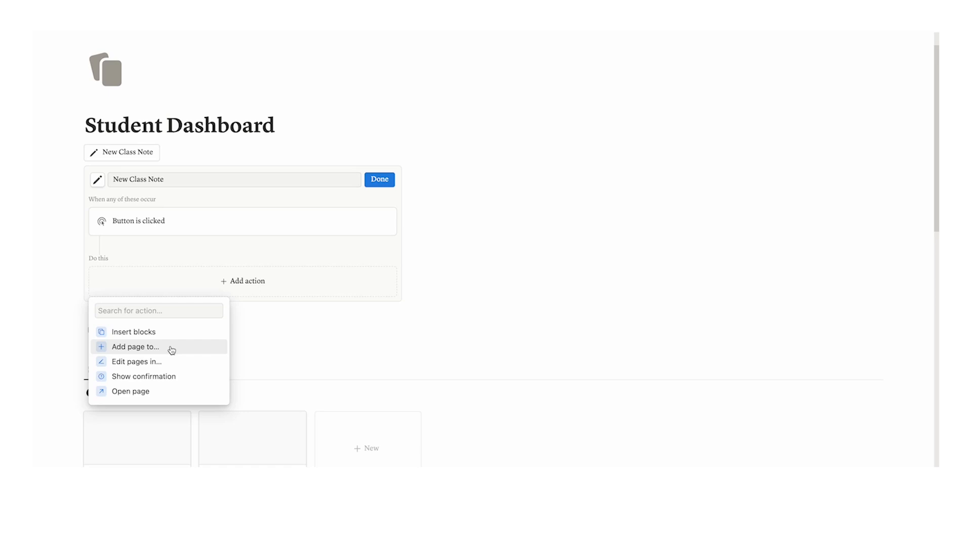
left_click(171, 348)
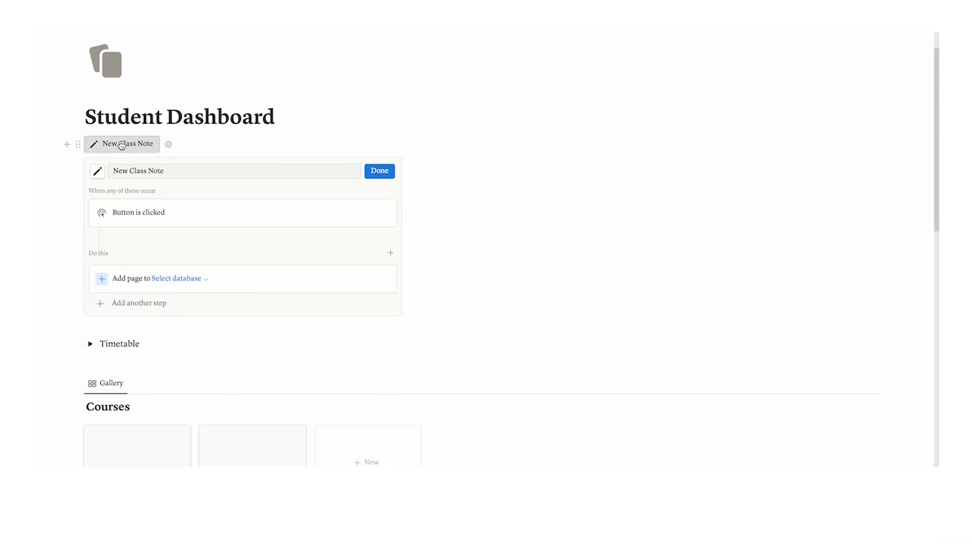
left_click(185, 279)
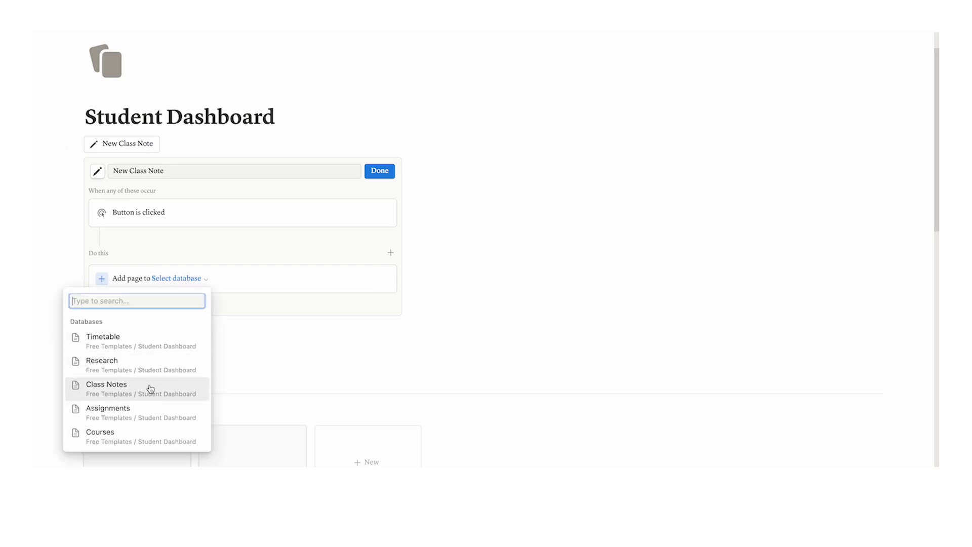
left_click(151, 388)
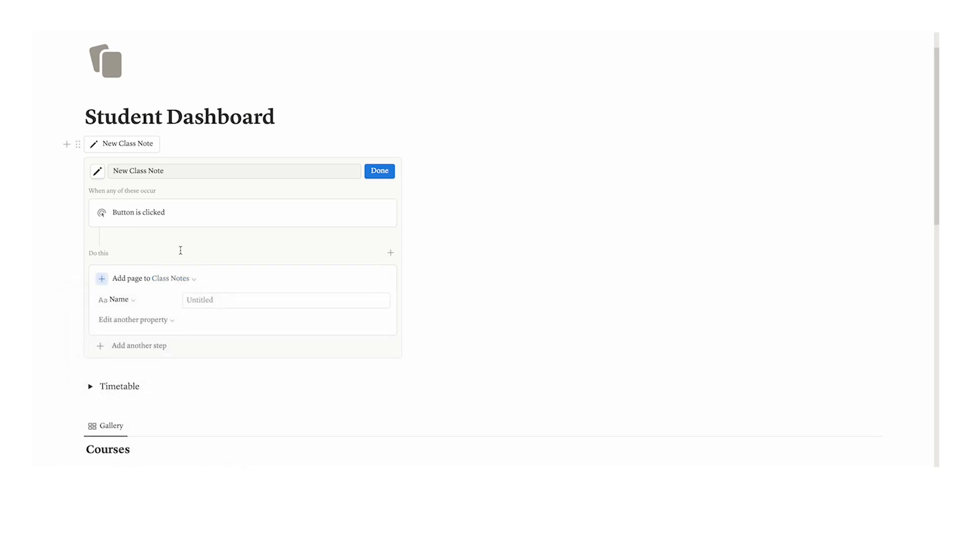
Add a second button action that opens the newly added page in Center peek, and finish the button setup
left_click(142, 346)
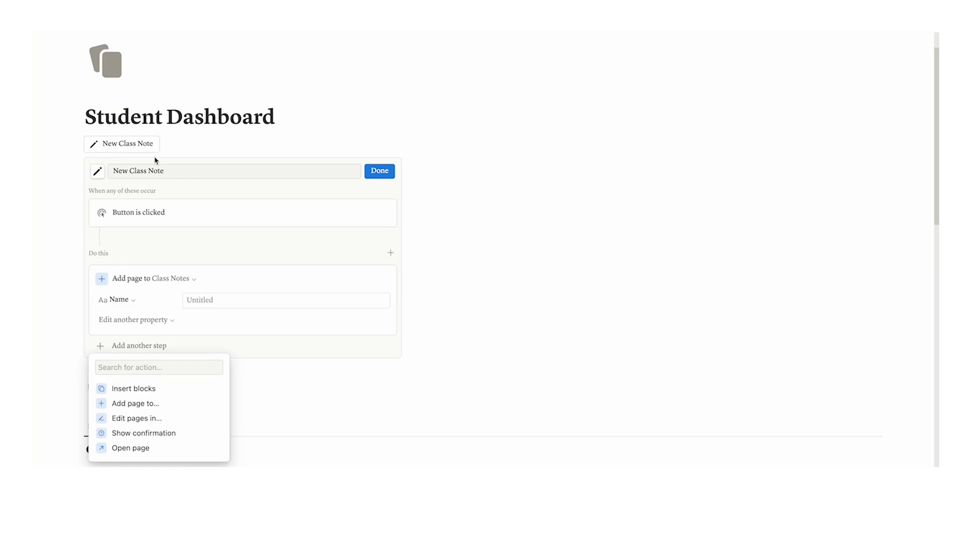
left_click(131, 448)
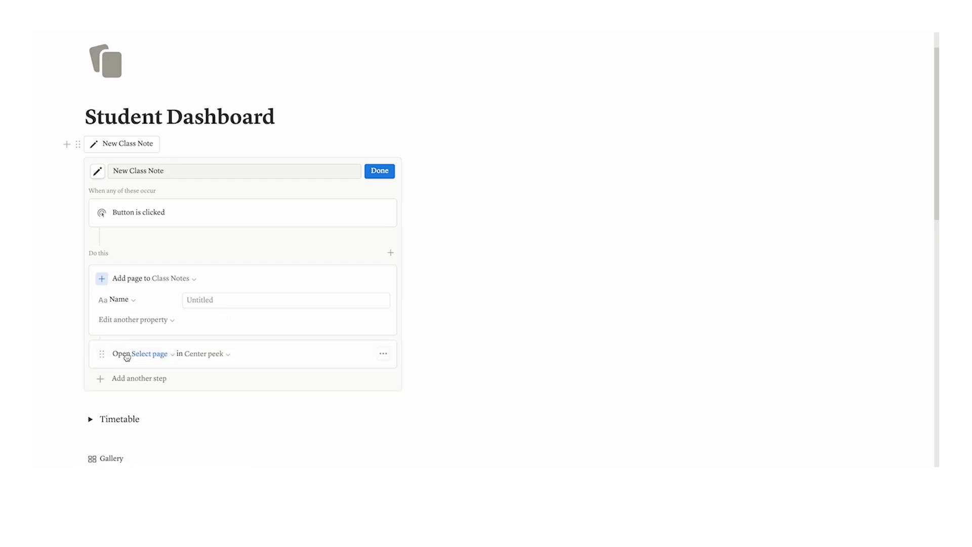
left_click(151, 354)
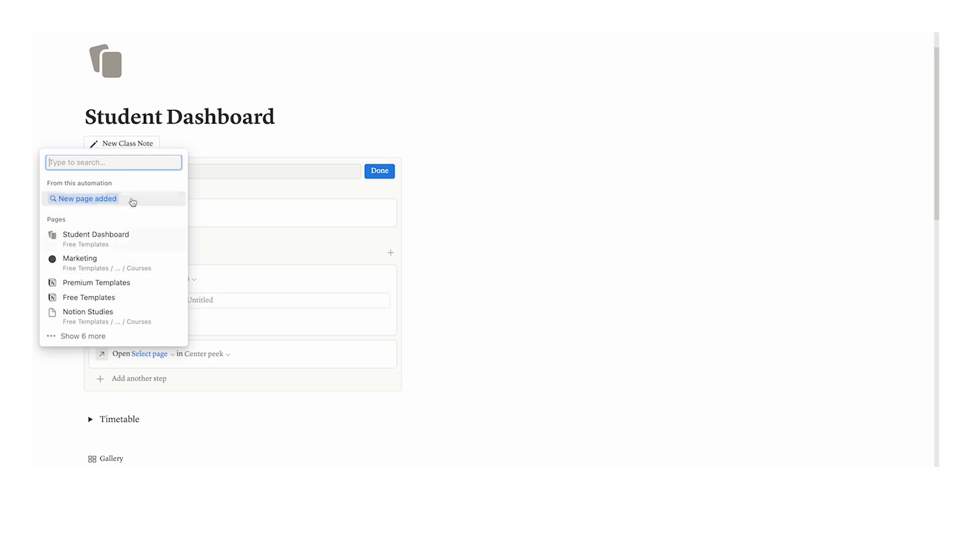
left_click(132, 202)
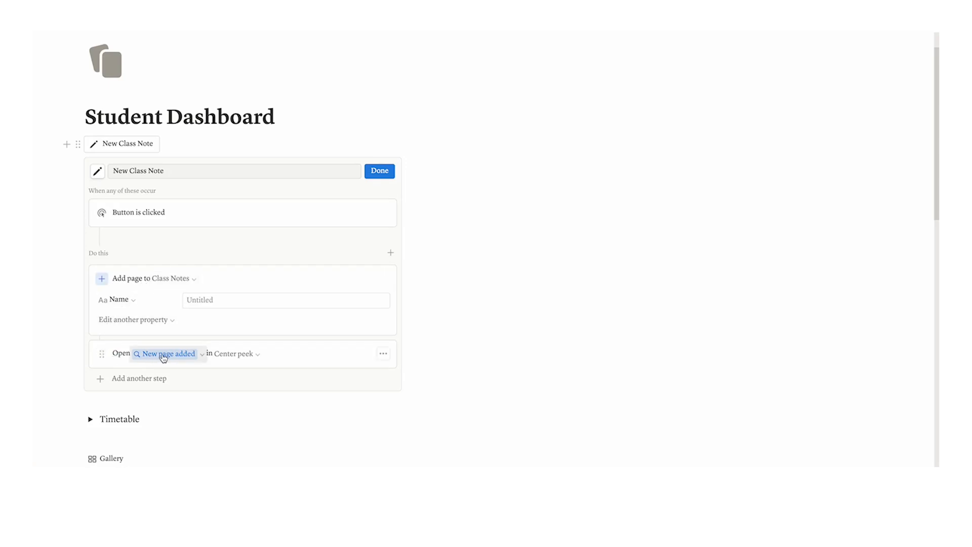
left_click(246, 355)
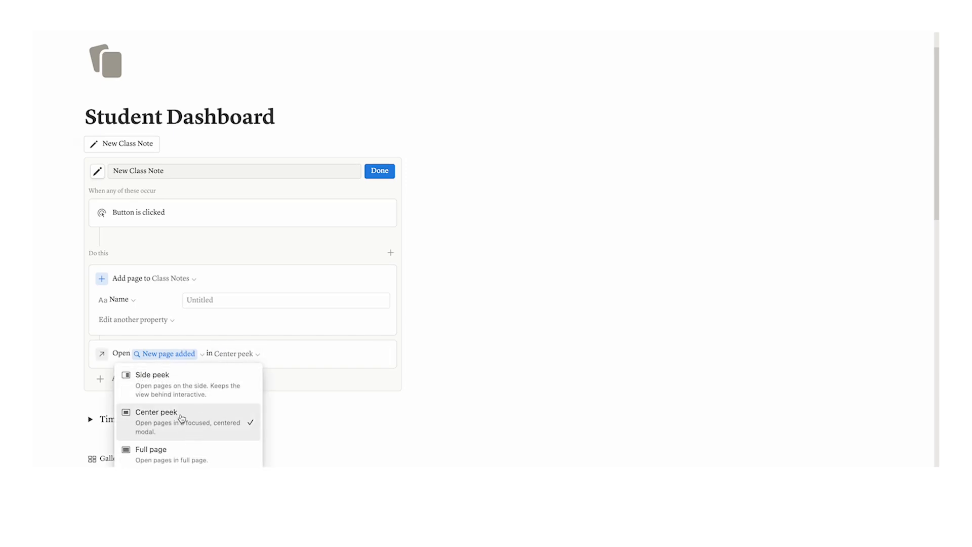
left_click(325, 266)
left_click(379, 171)
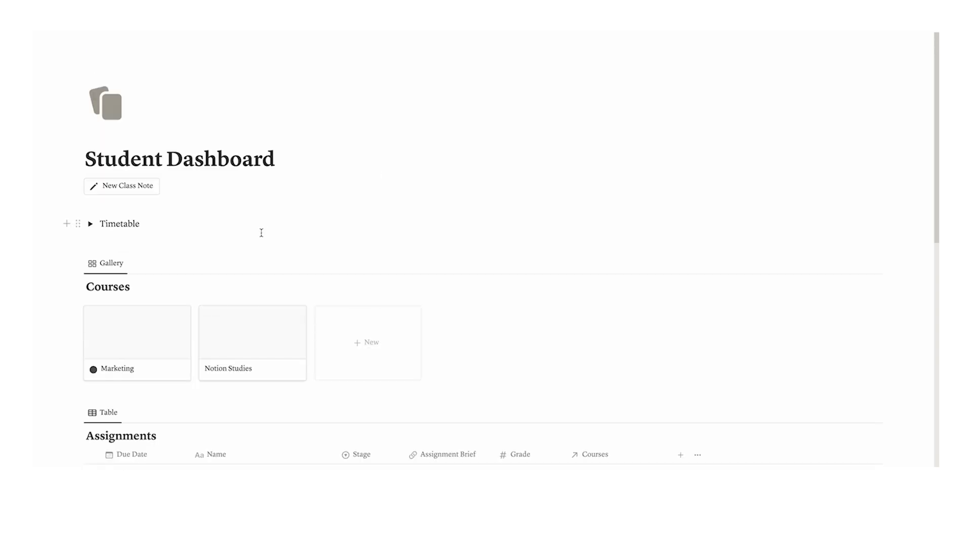
Test the New Class Note button by creating a note titled "blah blah blah" linked to the Marketing course
left_click(129, 191)
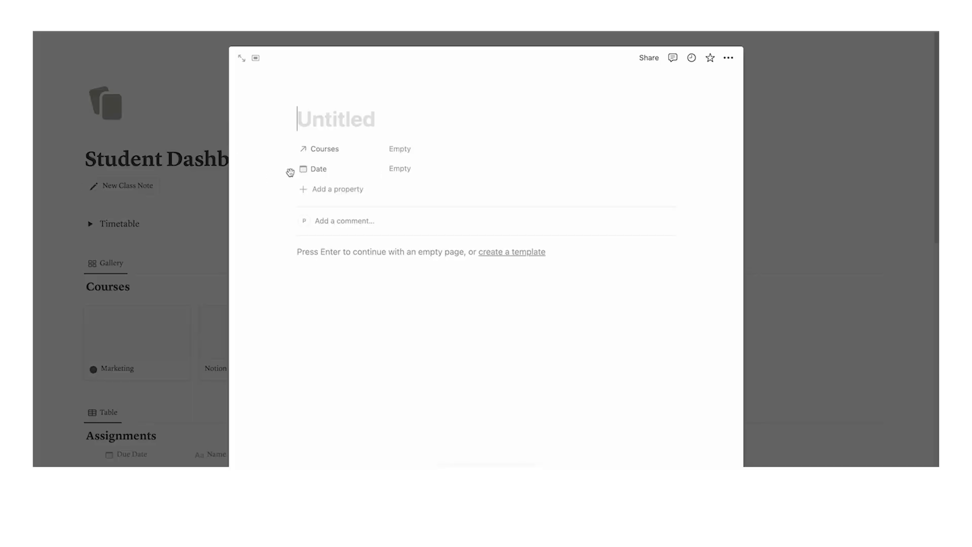
type("blah blah blah")
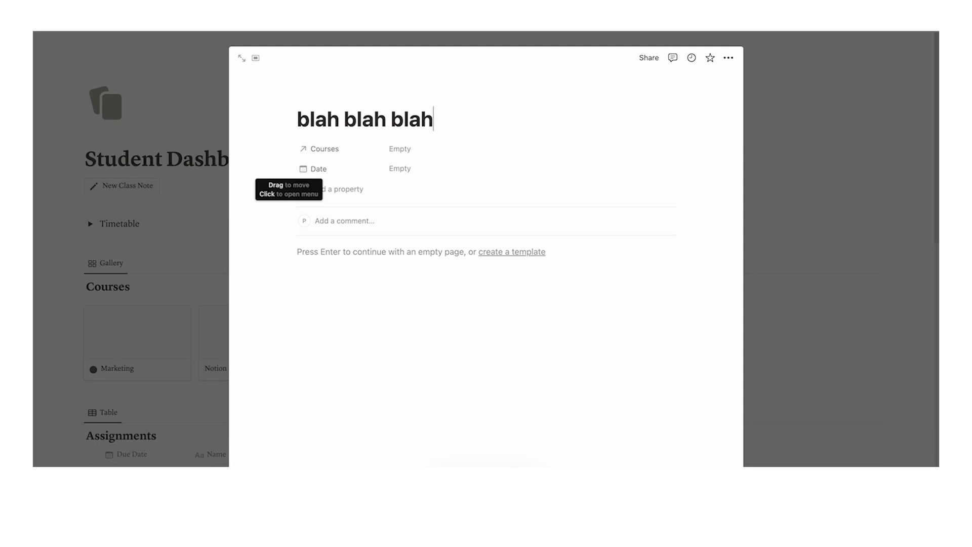
left_click(431, 154)
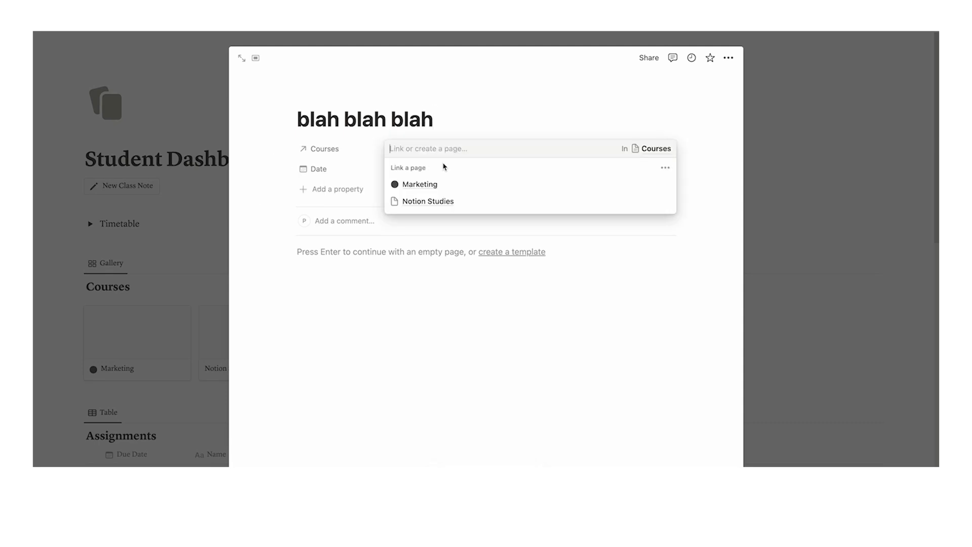
left_click(448, 184)
left_click(468, 104)
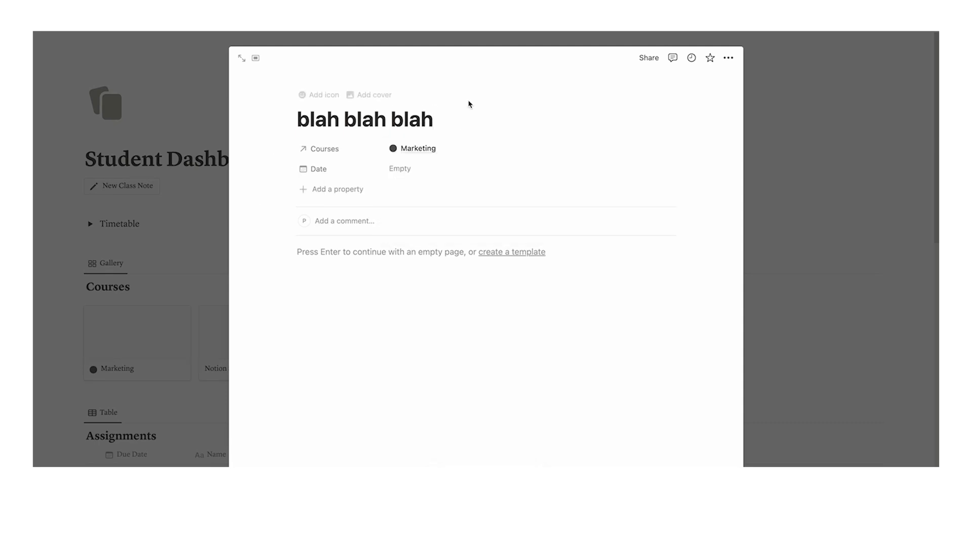
left_click(787, 139)
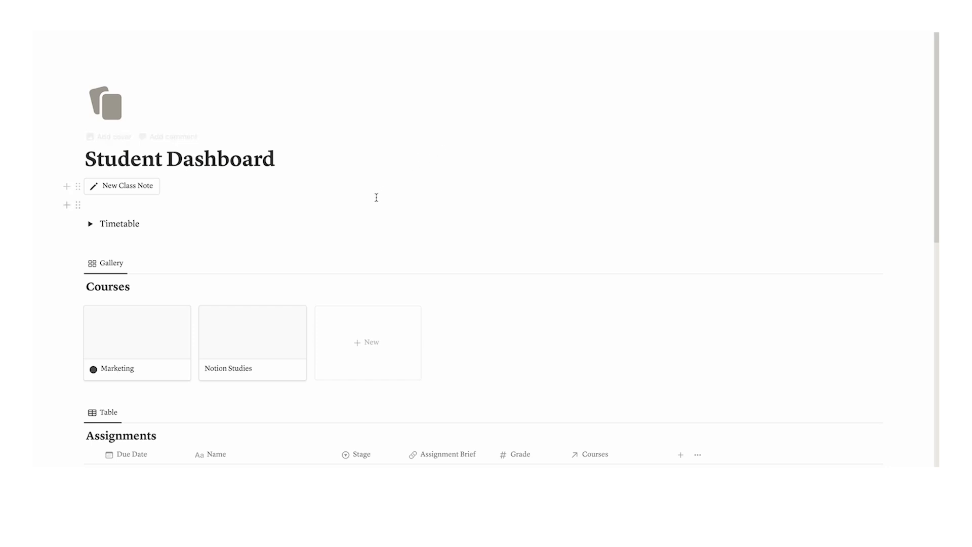
Check the Class Notes table on the Marketing course page for the new note, then close the page
left_click(156, 346)
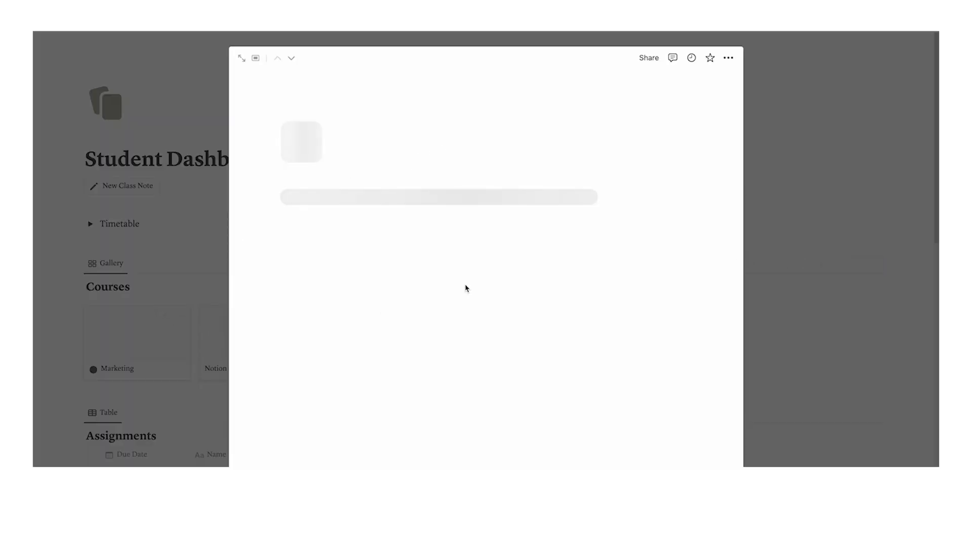
scroll(447, 275, "down", 3)
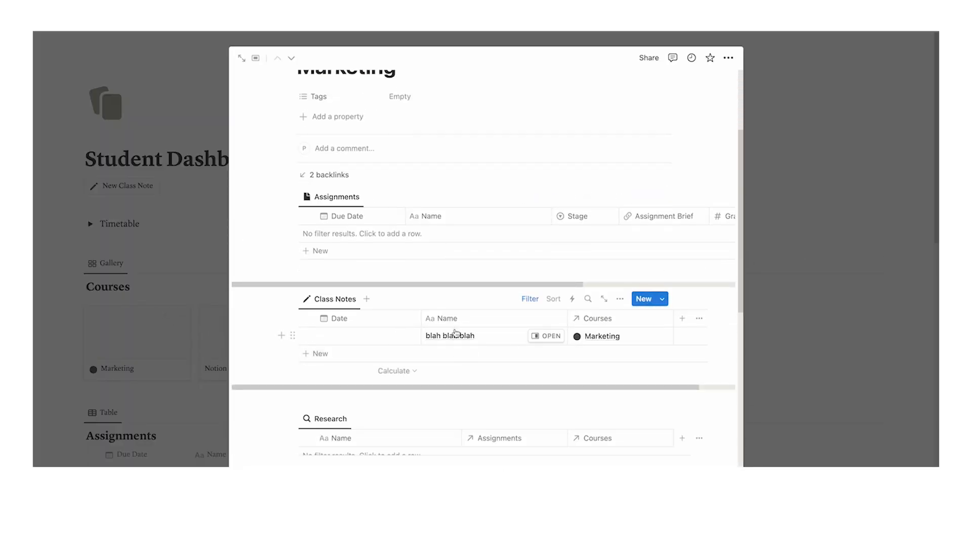
key("Escape")
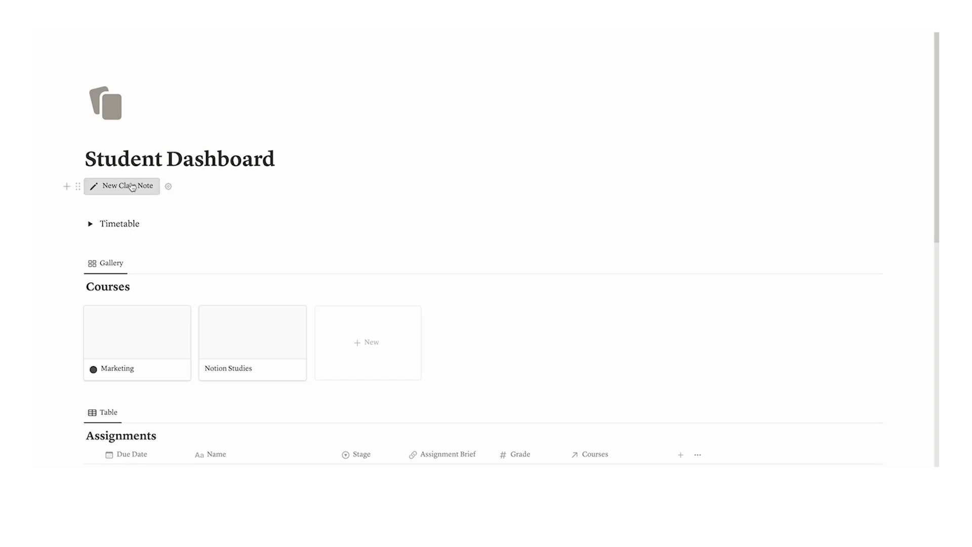
Use the New Class Note button to create a note titled "example thing" linked to the Marketing course
left_click(132, 187)
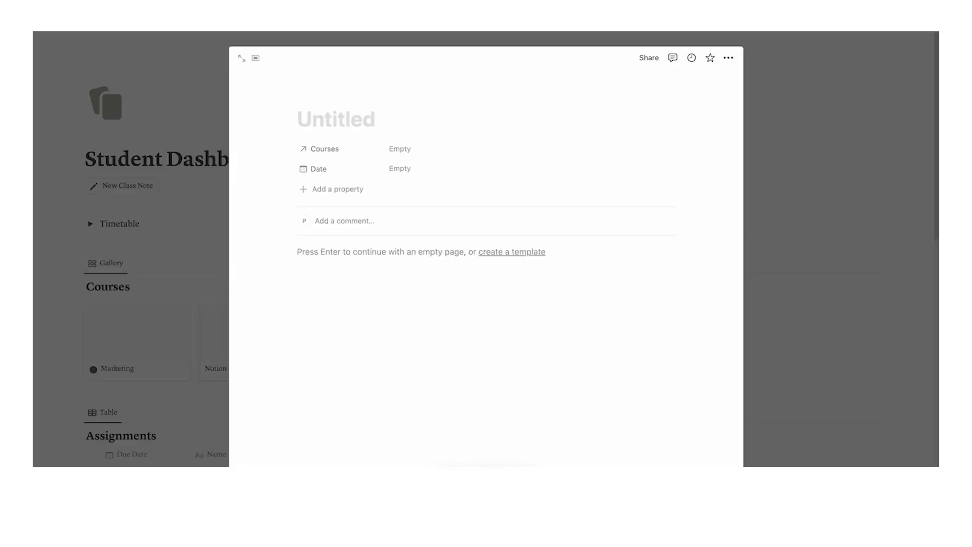
type("example thing")
key("Return")
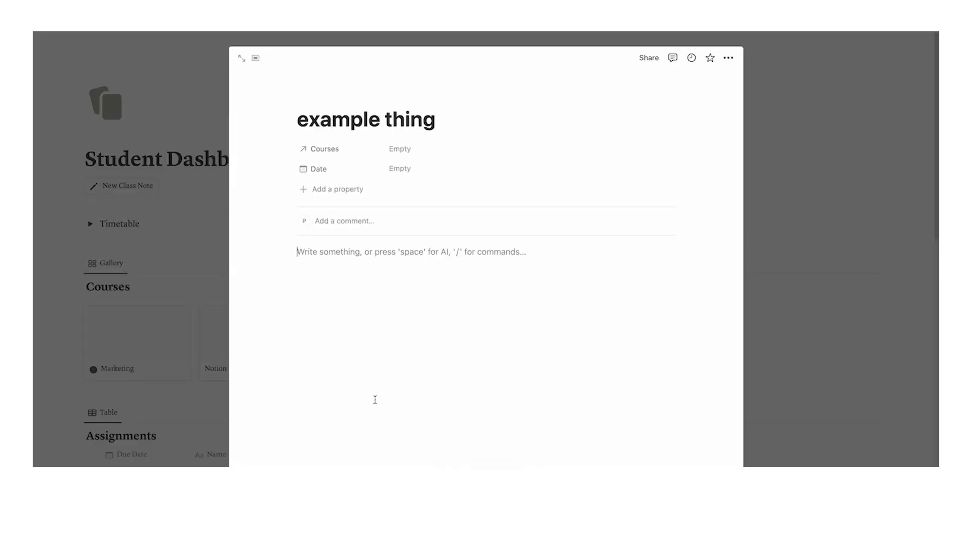
left_click(296, 125)
left_click_drag(456, 122, 298, 119)
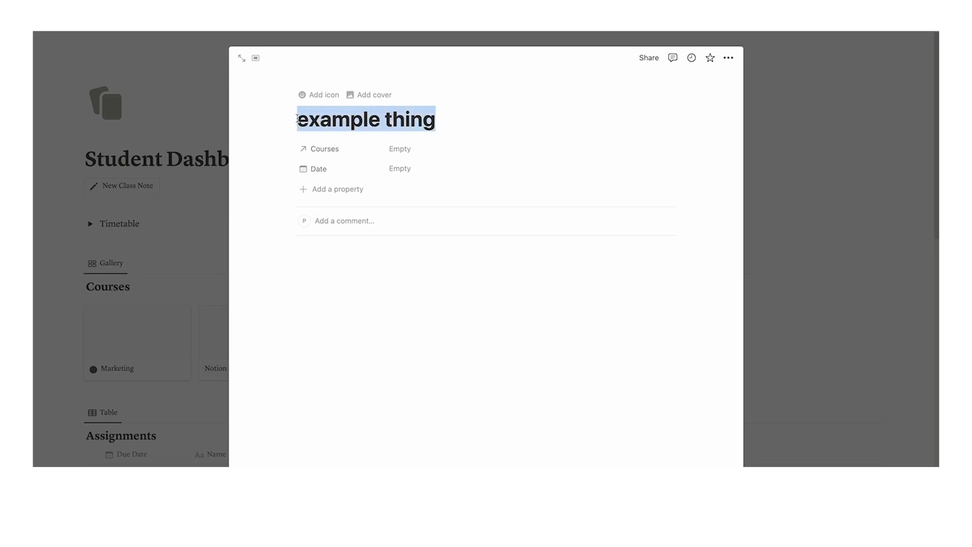
left_click(350, 277)
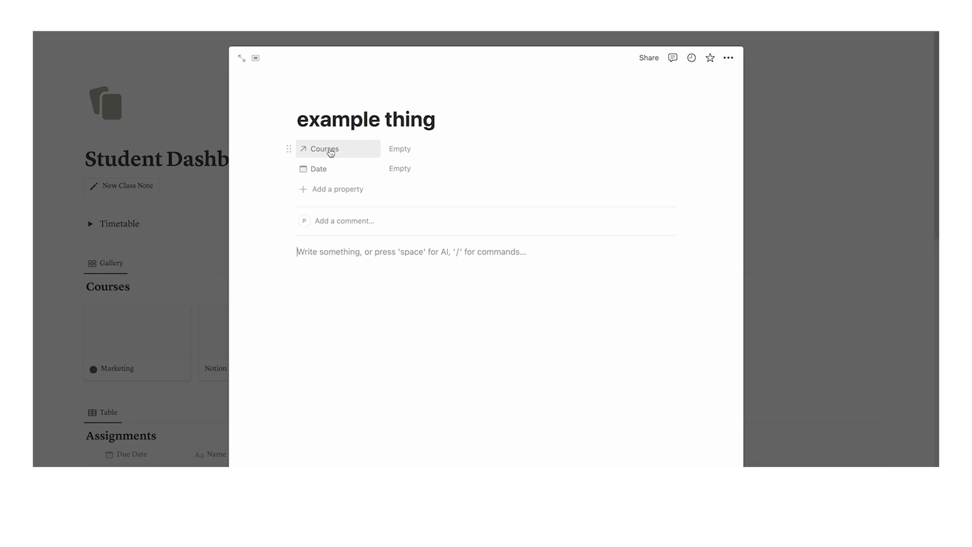
left_click(414, 154)
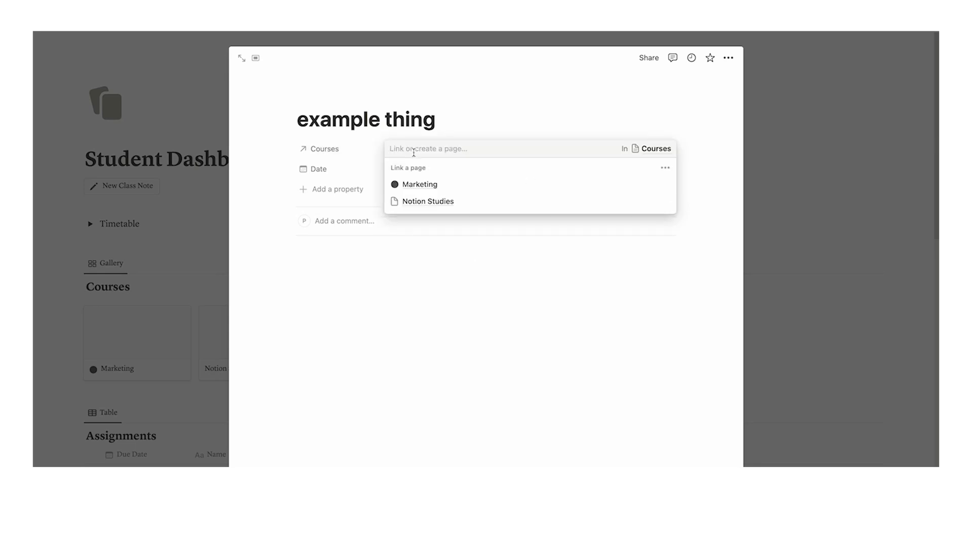
left_click(507, 186)
left_click(737, 181)
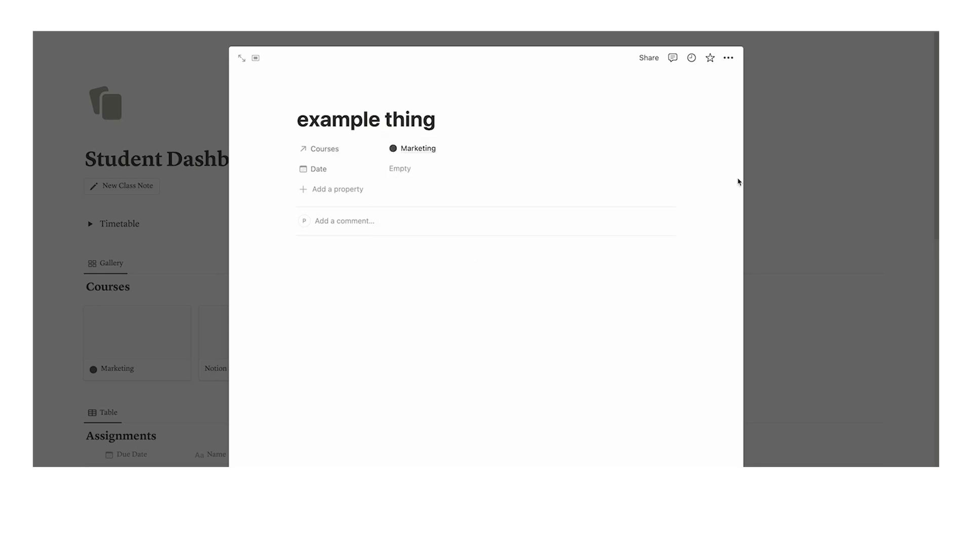
left_click(781, 175)
Review the class notes listed on the Marketing course page and return to the dashboard
left_click(115, 348)
scroll(386, 249, "down", 5)
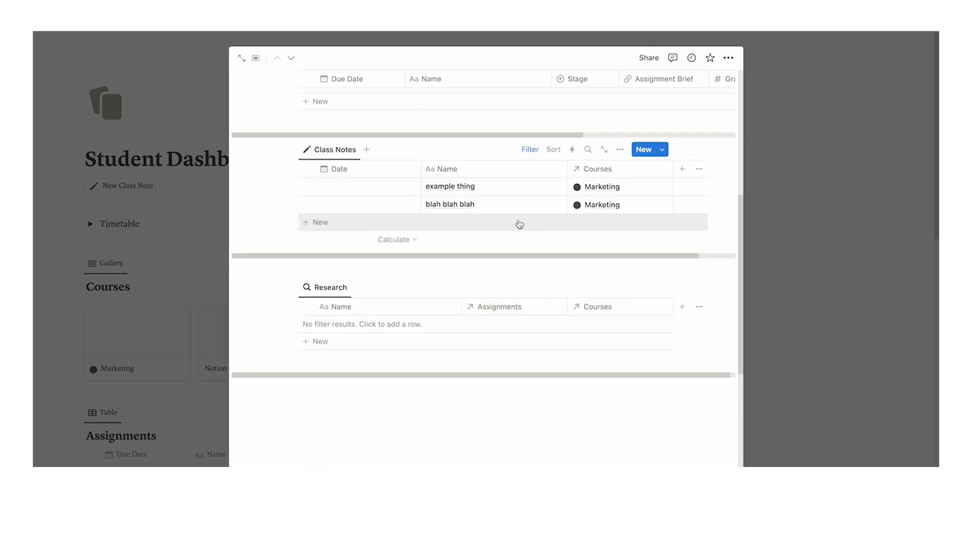
left_click(140, 195)
Check a blank note from the New Class Note button, then edit the button so each added page's Date is set to Now
left_click(127, 191)
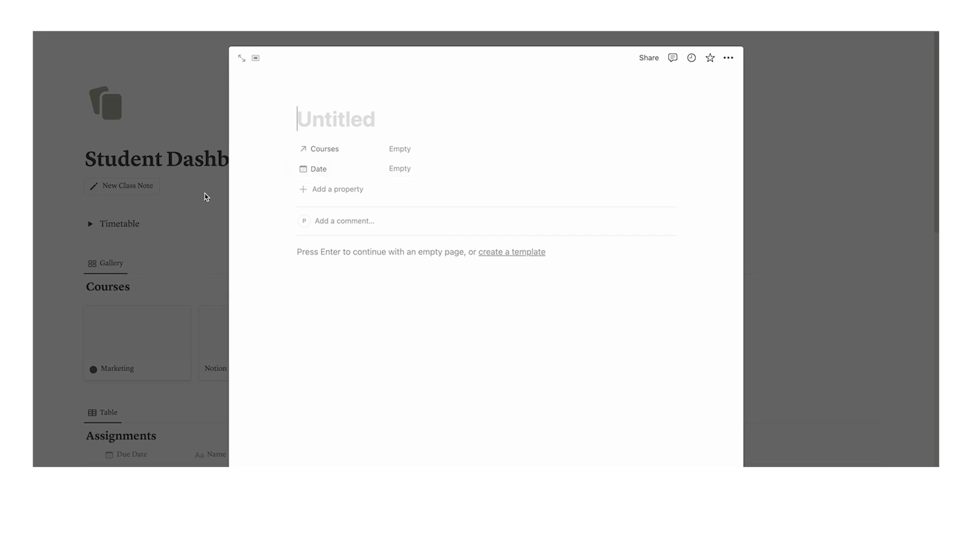
left_click(207, 197)
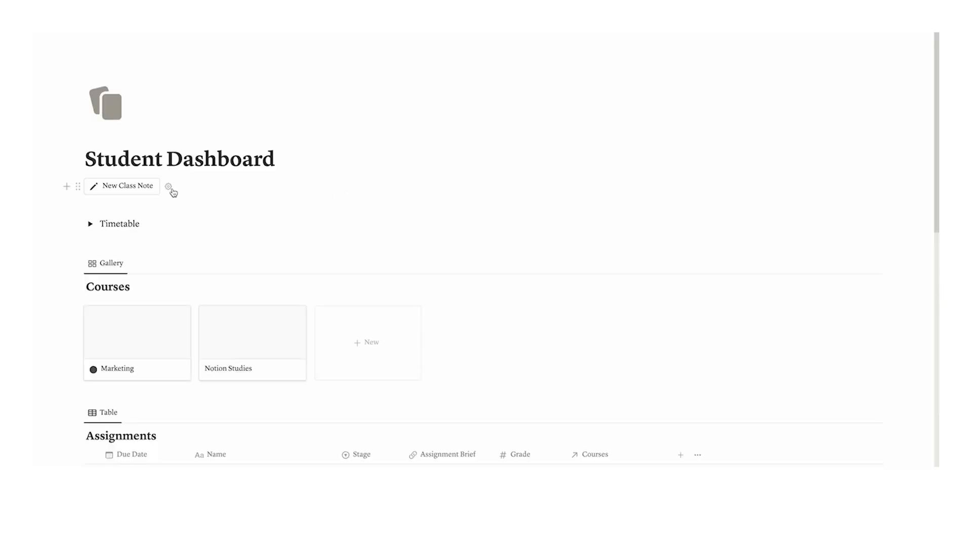
left_click(169, 187)
scroll(162, 256, "down", 1)
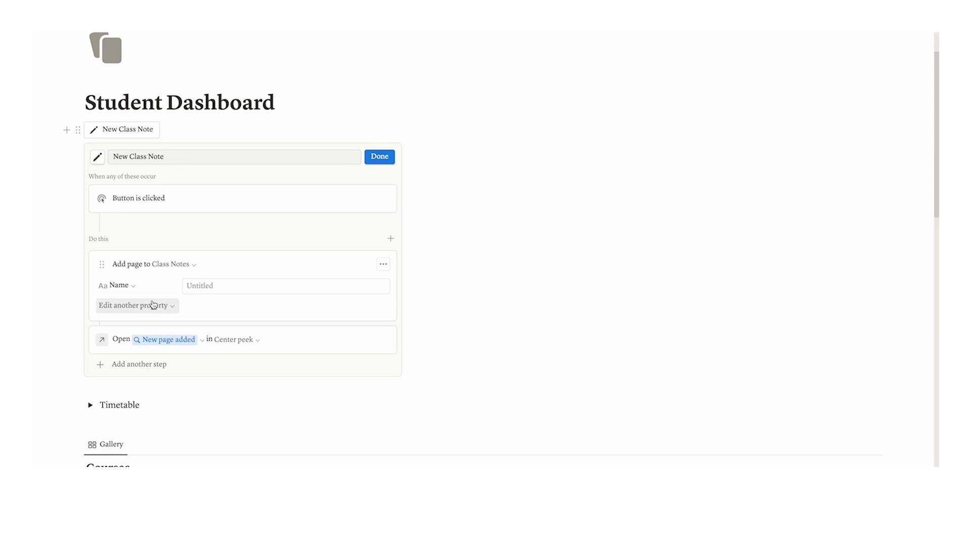
left_click(155, 310)
left_click(71, 361)
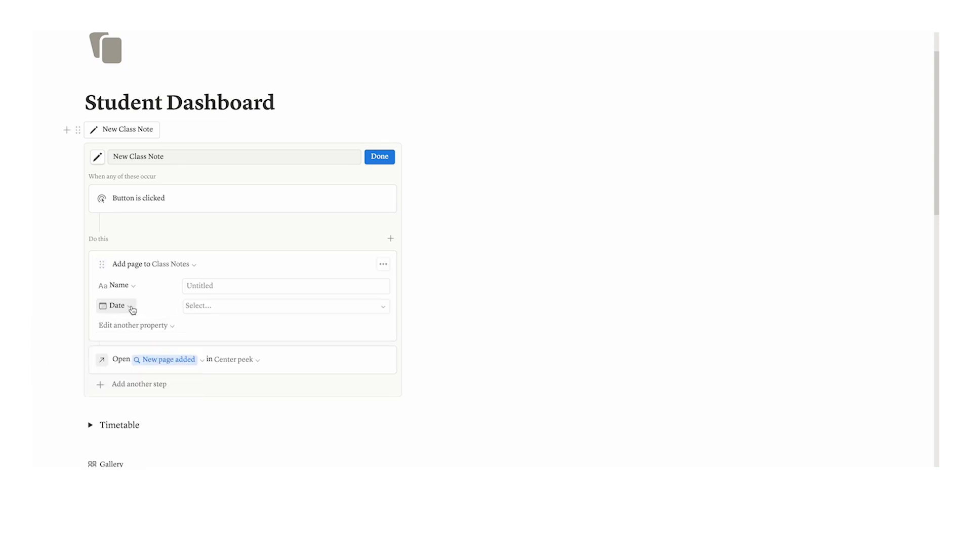
left_click(236, 311)
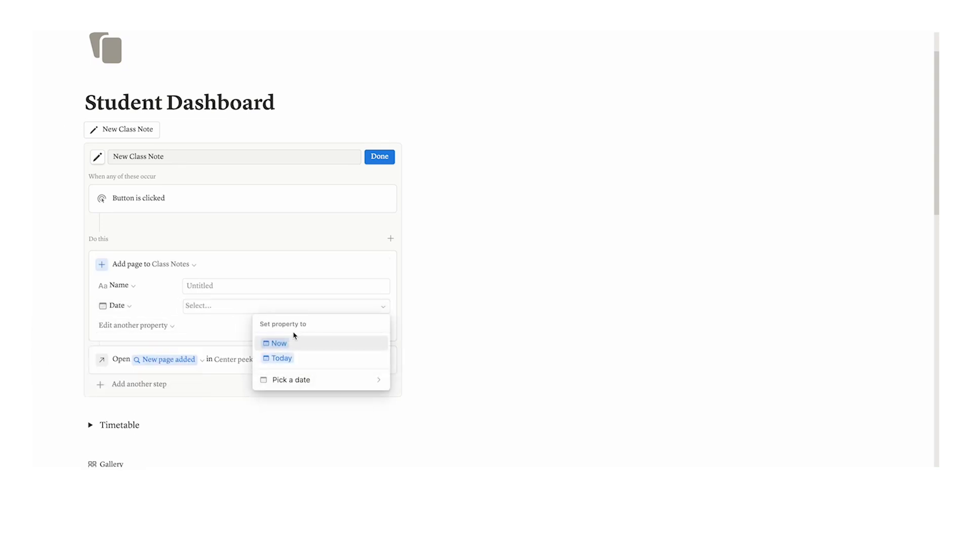
left_click(300, 350)
left_click(381, 157)
Test the New Class Note button's automatic date by creating an untitled note and checking it in the Class Notes table
left_click(124, 132)
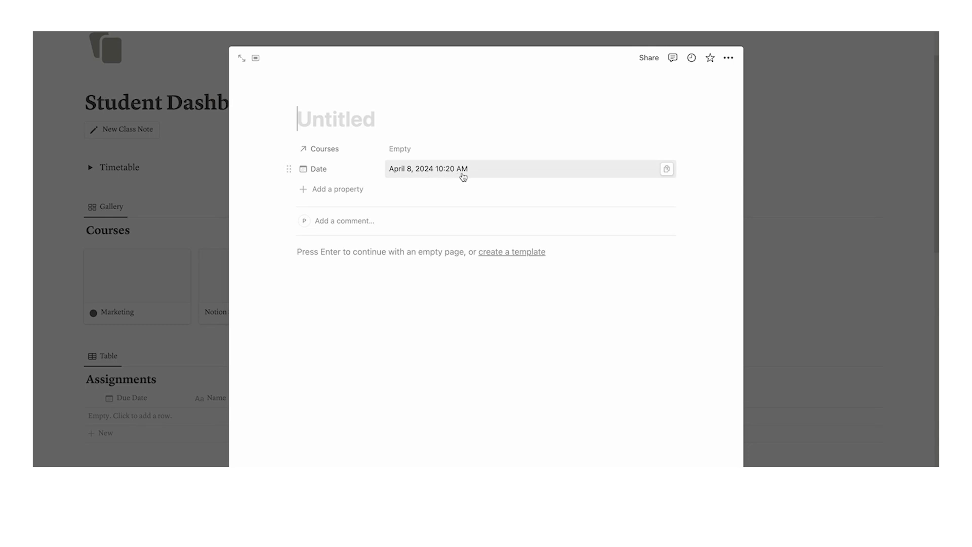
left_click(167, 197)
scroll(177, 167, "down", 10)
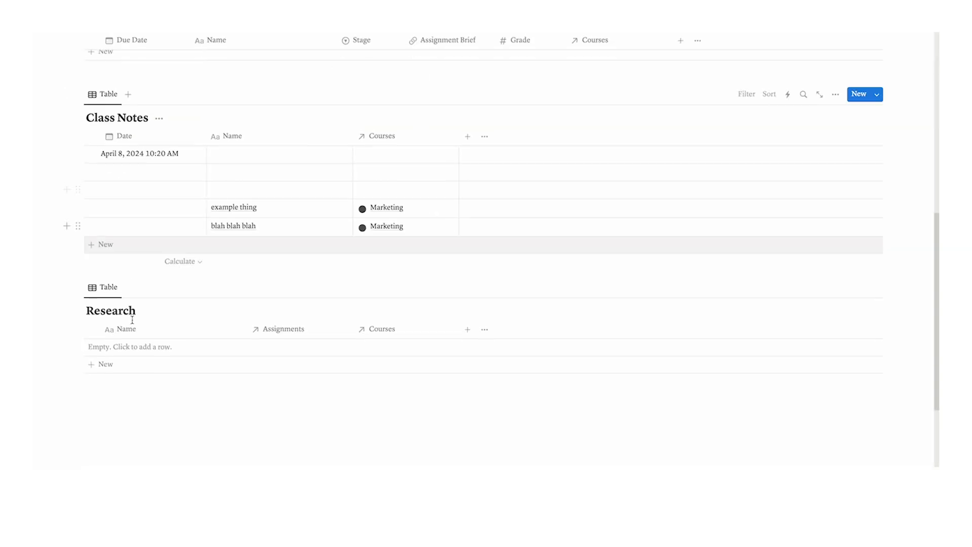
Insert a button named "New Research" with a magnifying glass icon directly below the New Class Note button
scroll(162, 338, "up", 10)
left_click(141, 207)
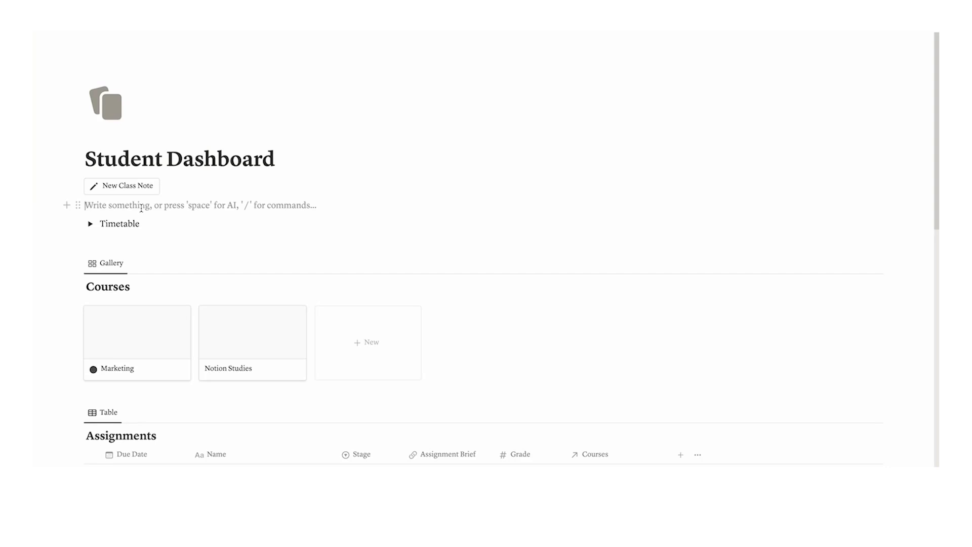
key("Return")
key("Up")
type("/butt")
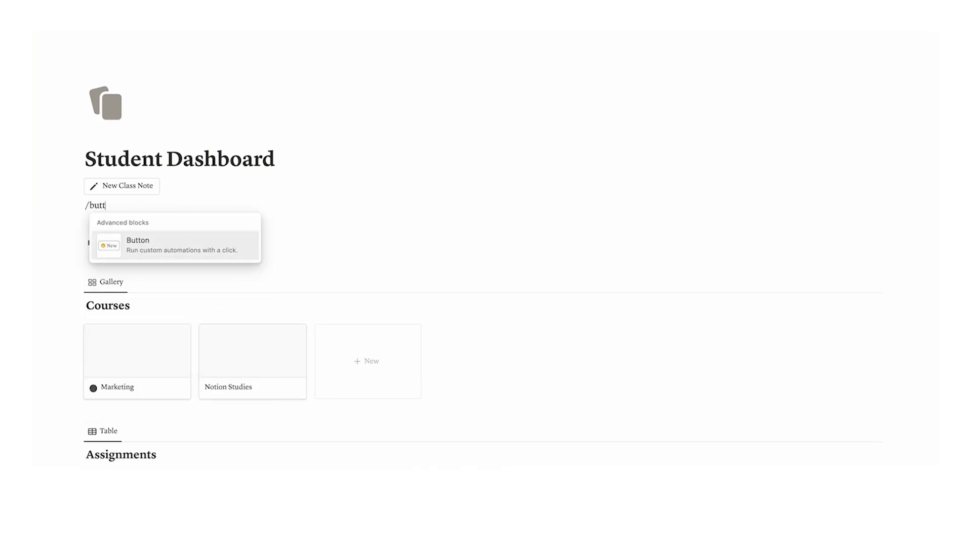
left_click(121, 242)
type("New Research")
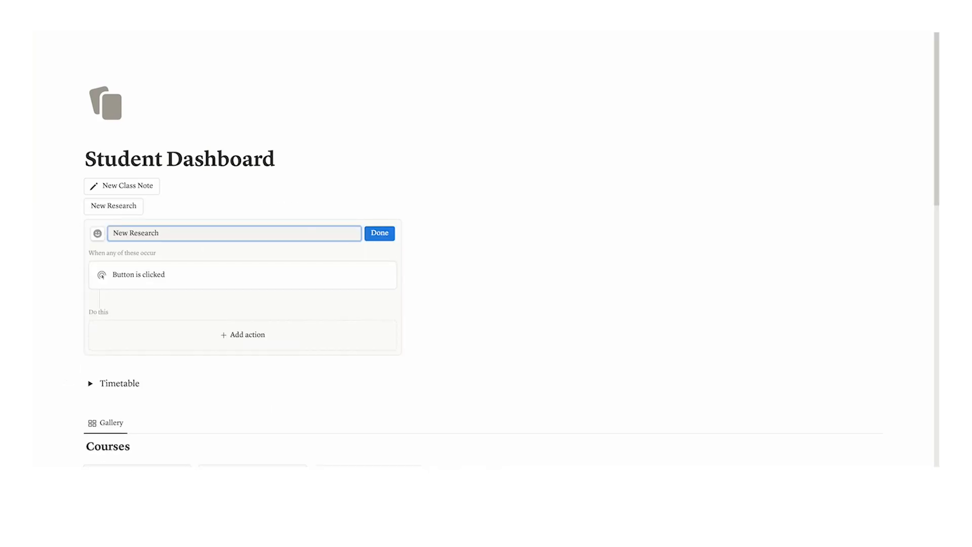
left_click(104, 239)
left_click(102, 321)
Give the New Research button an action that adds a page to the Research database
left_click(176, 328)
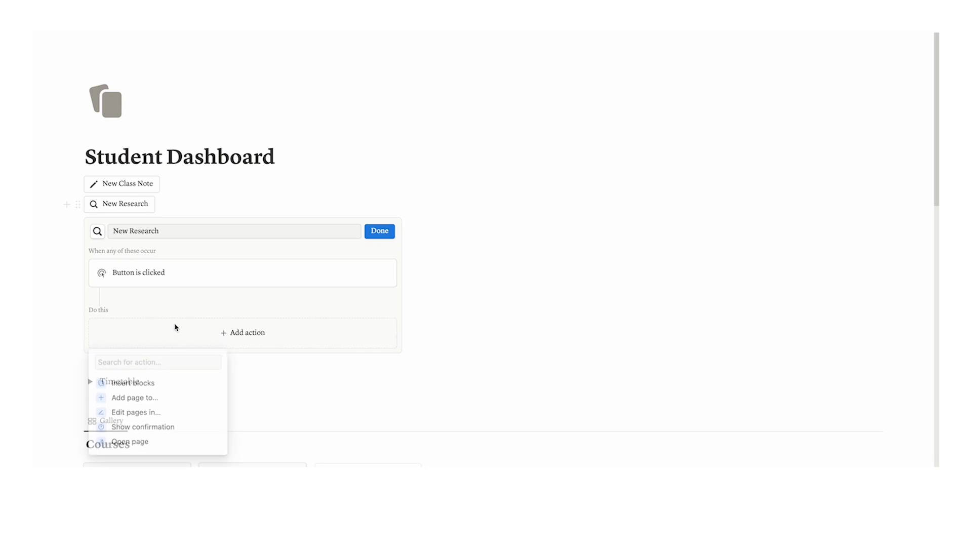
left_click(157, 400)
left_click(180, 339)
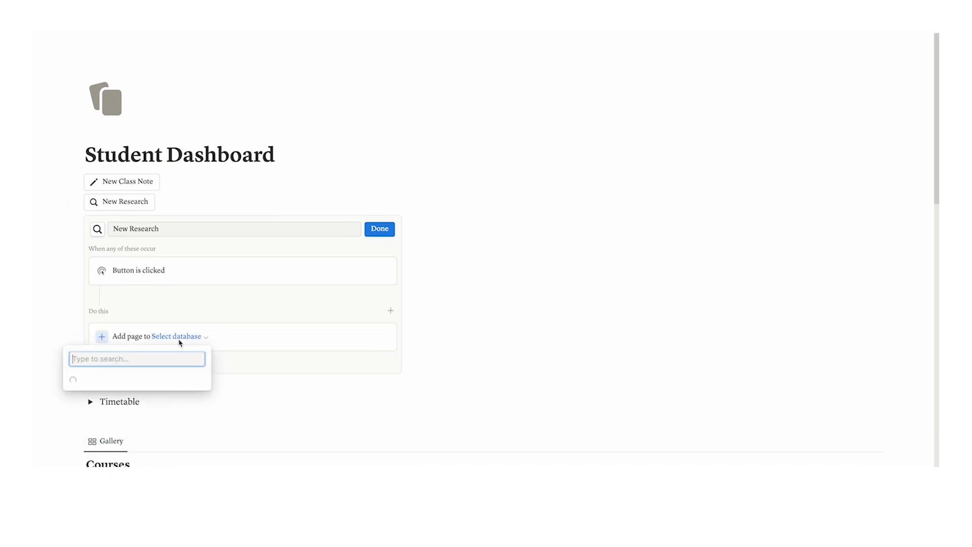
left_click(147, 225)
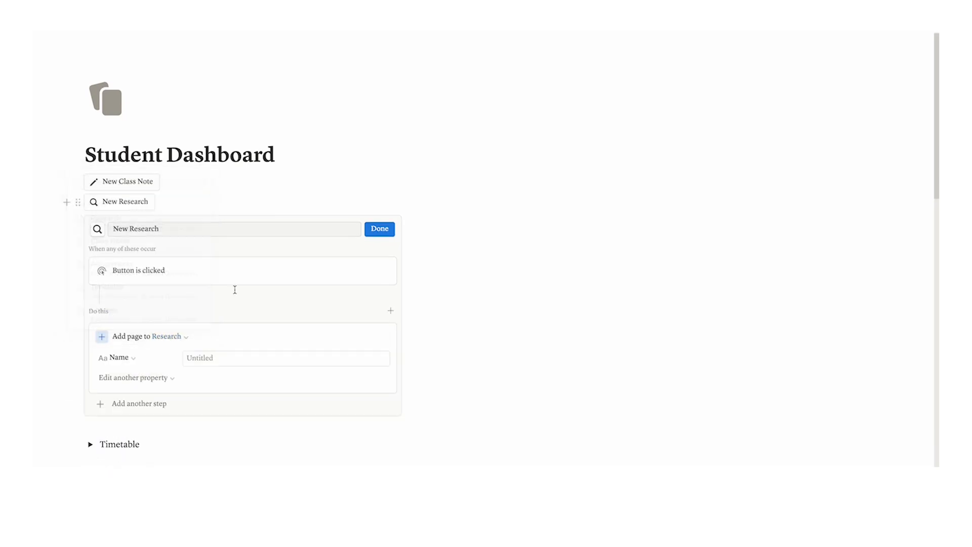
Add an Open page action for the newly added page in Center peek and save the New Research button
scroll(223, 293, "down", 1)
left_click(157, 392)
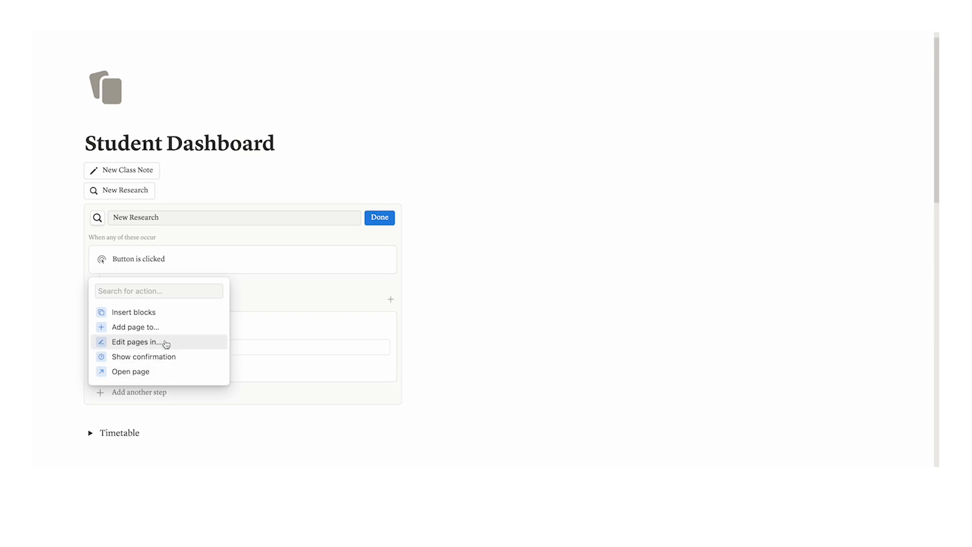
left_click(156, 371)
left_click(150, 402)
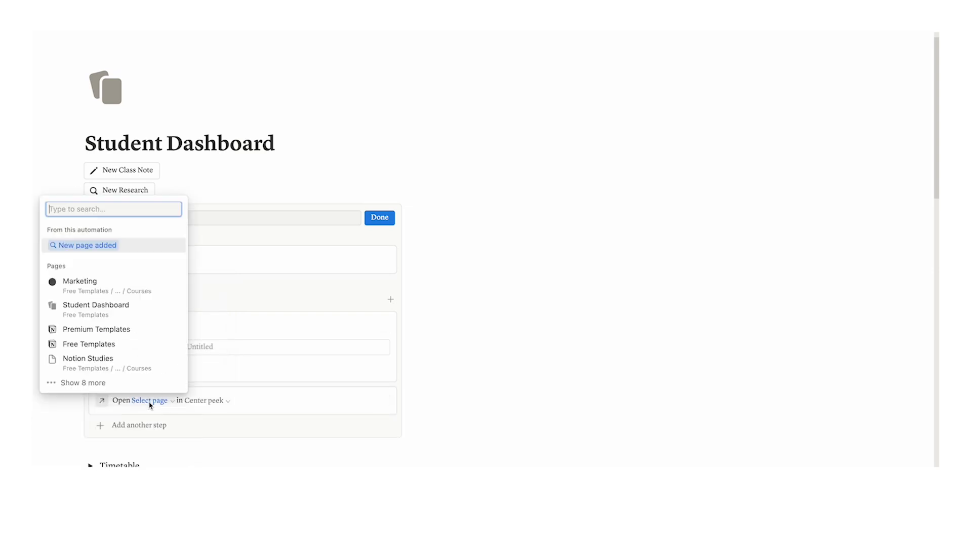
left_click(152, 246)
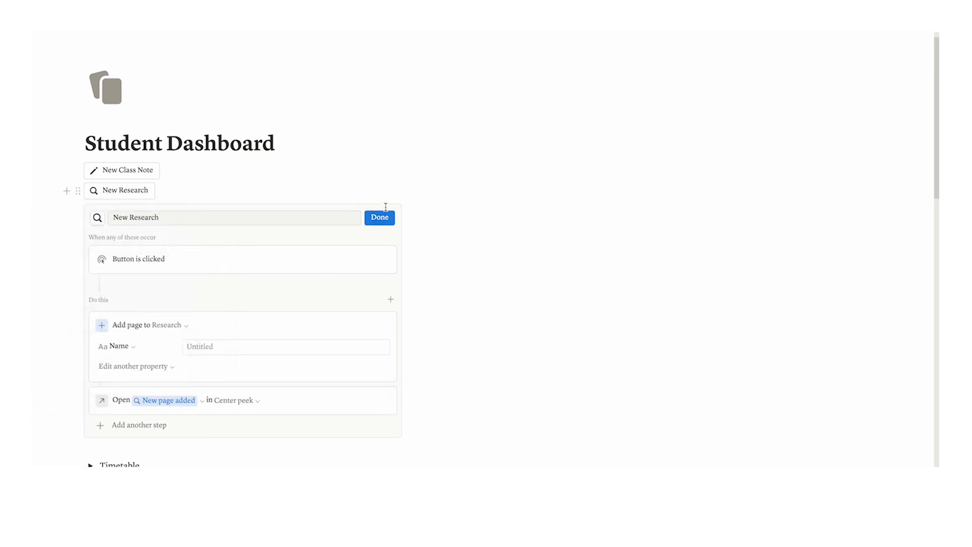
left_click(383, 217)
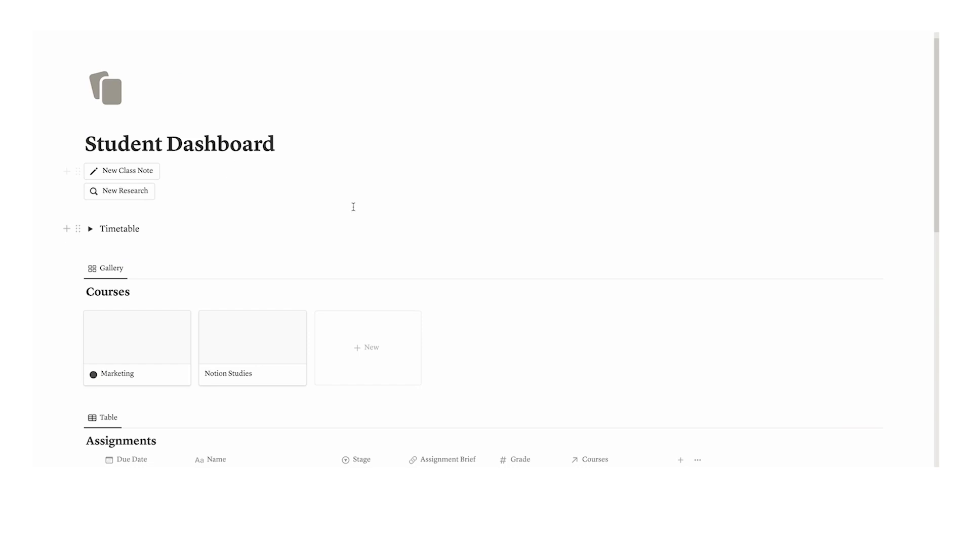
scroll(183, 288, "down", 2)
scroll(182, 288, "down", 1)
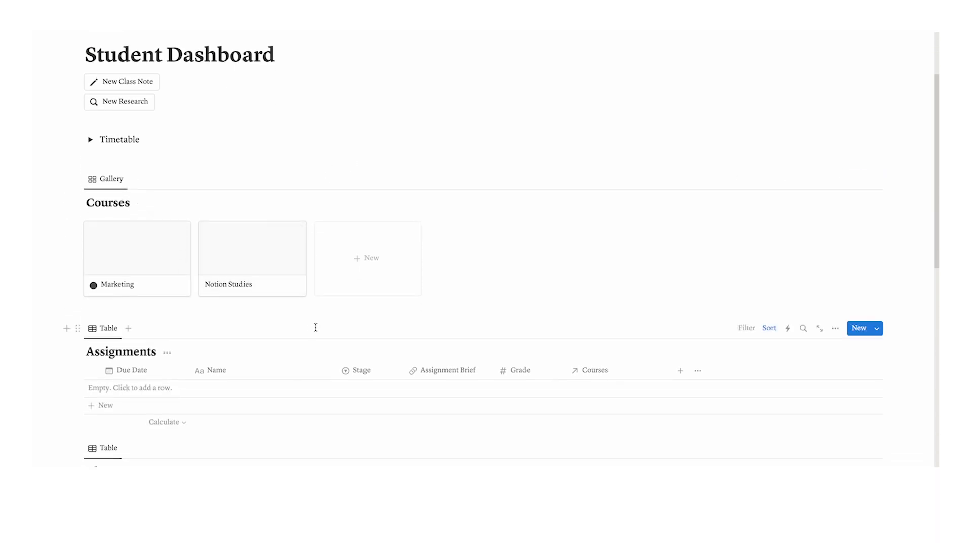
scroll(317, 321, "up", 4)
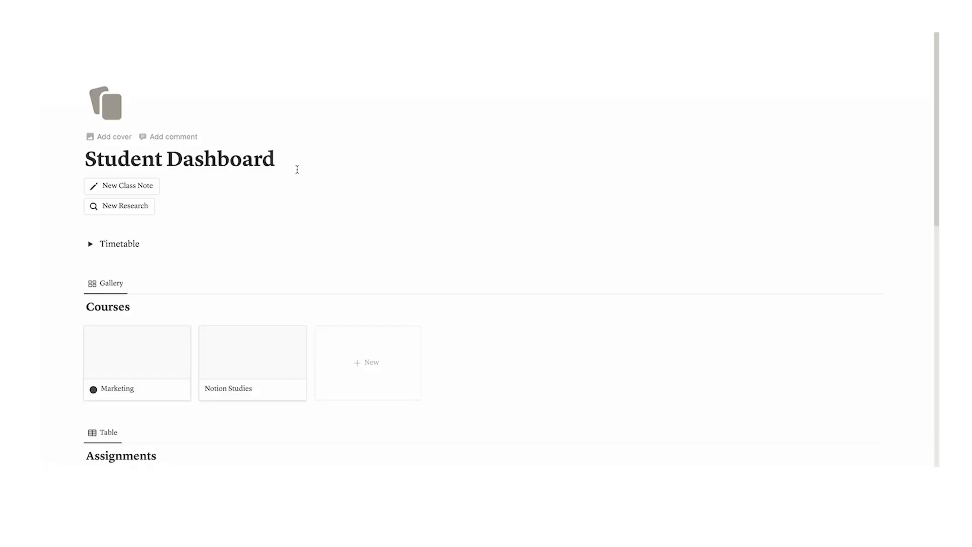
Add the lines "Class Notes" and "Research" below the Research table and turn both into pages
scroll(297, 169, "down", 10)
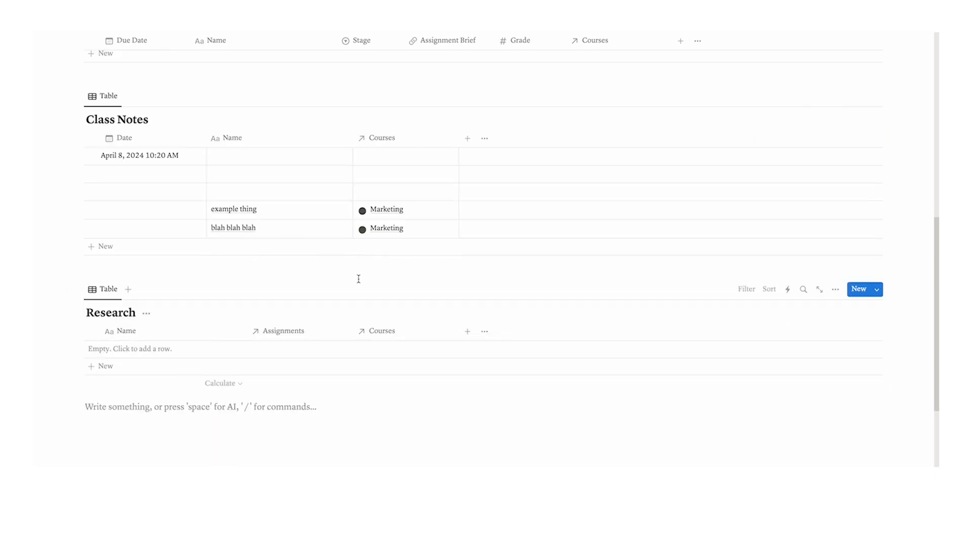
type("Class Notes")
key("Return")
type("Research")
left_click_drag(122, 350, 76, 337)
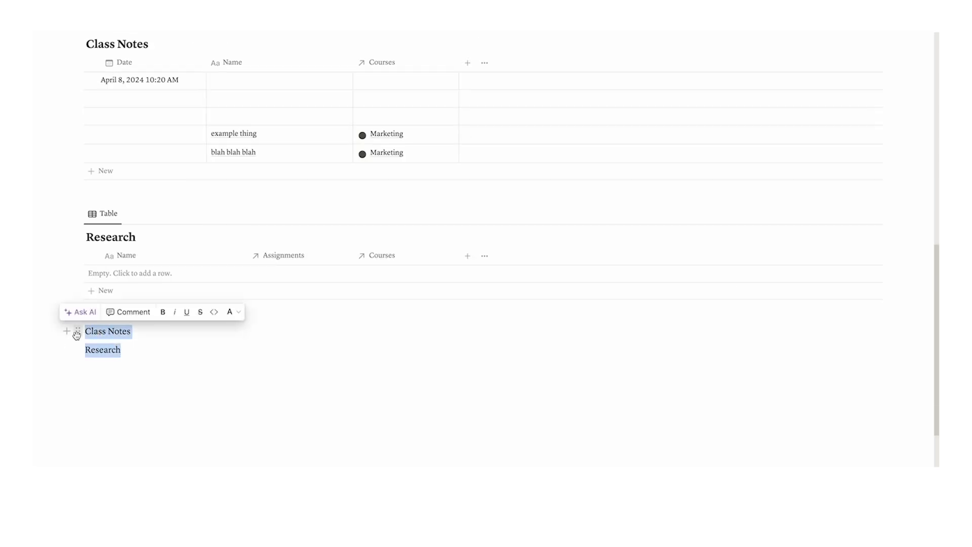
left_click(77, 333)
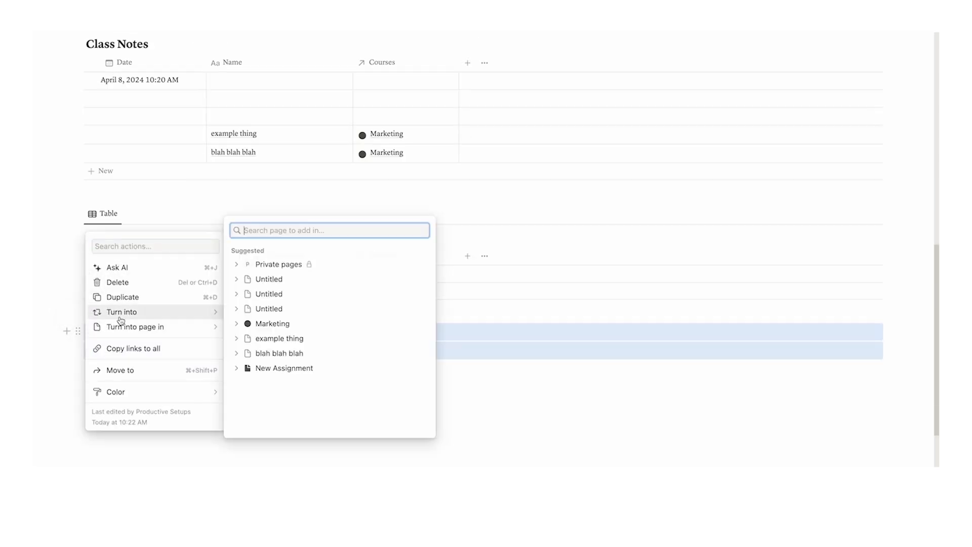
mouse_move(121, 313)
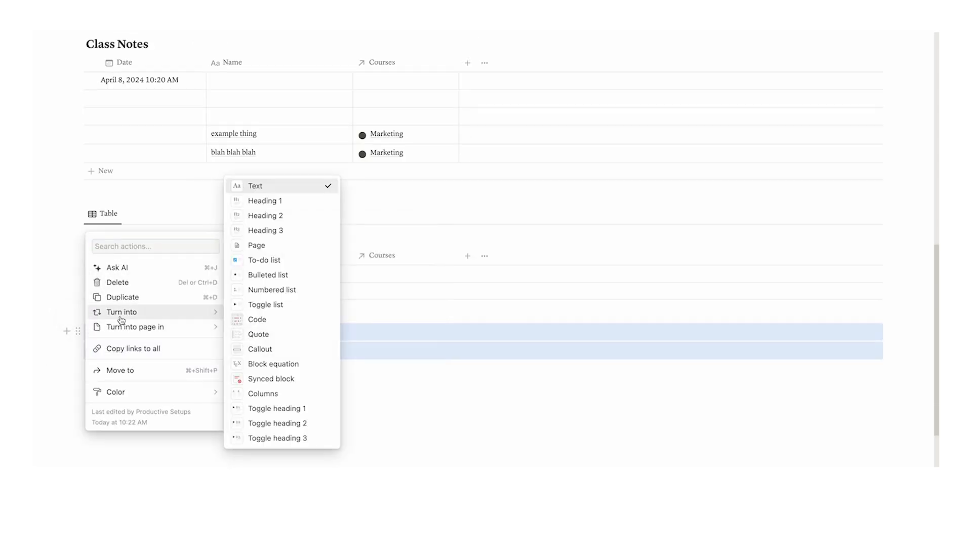
left_click(274, 250)
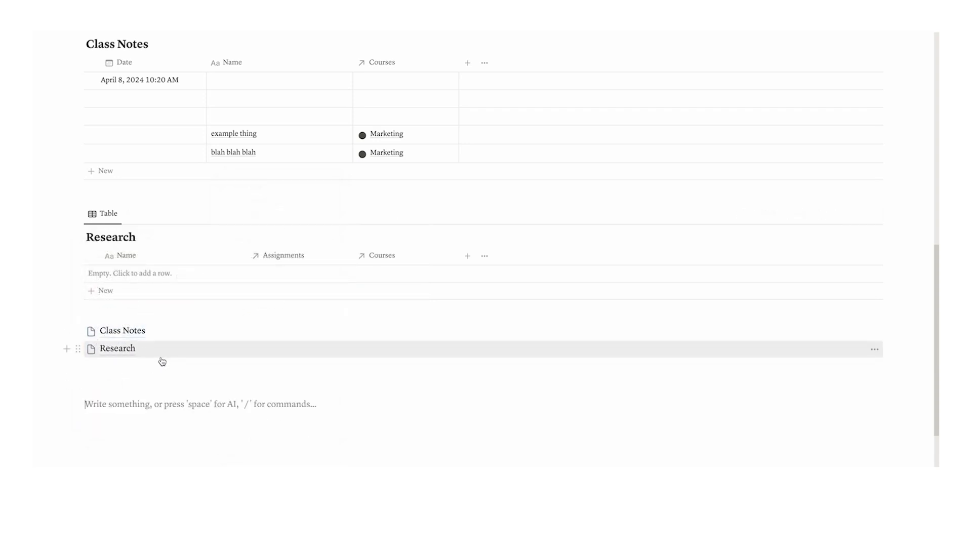
Give the new Class Notes page a pencil icon and the new Research page a magnifying glass icon
left_click(91, 330)
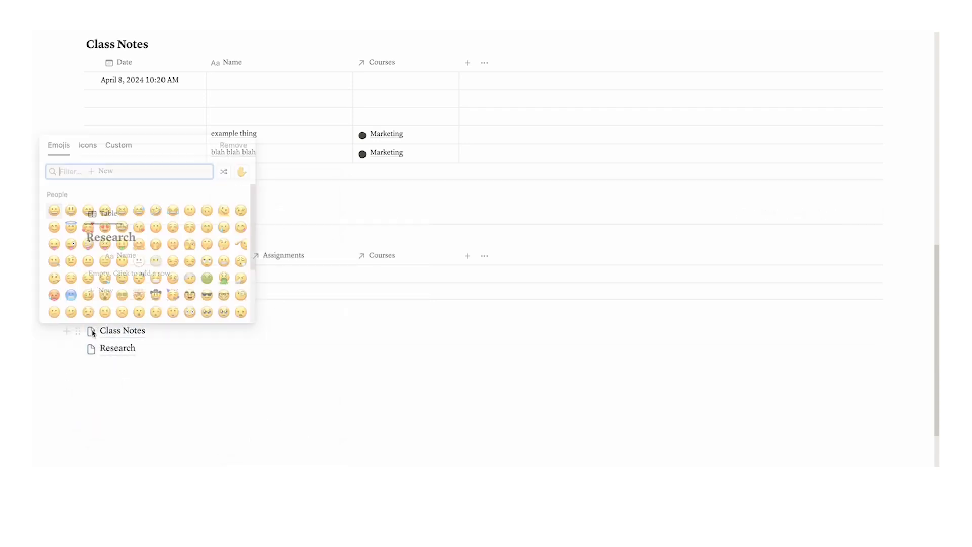
left_click(88, 145)
left_click(93, 351)
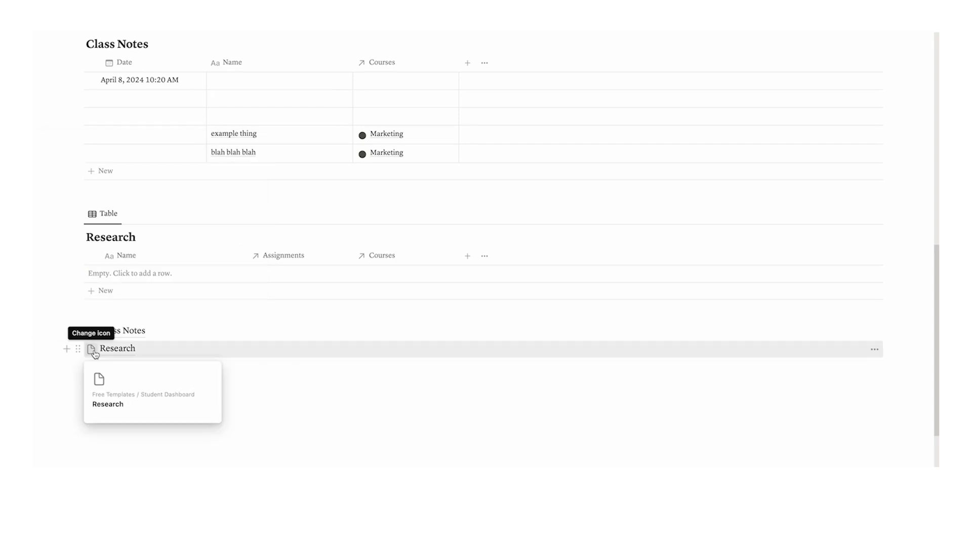
left_click(92, 349)
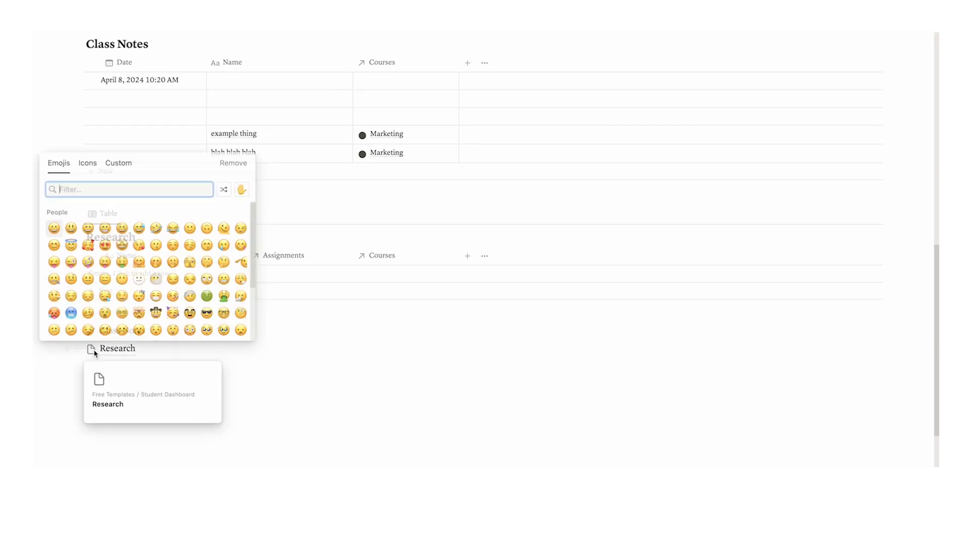
left_click(87, 162)
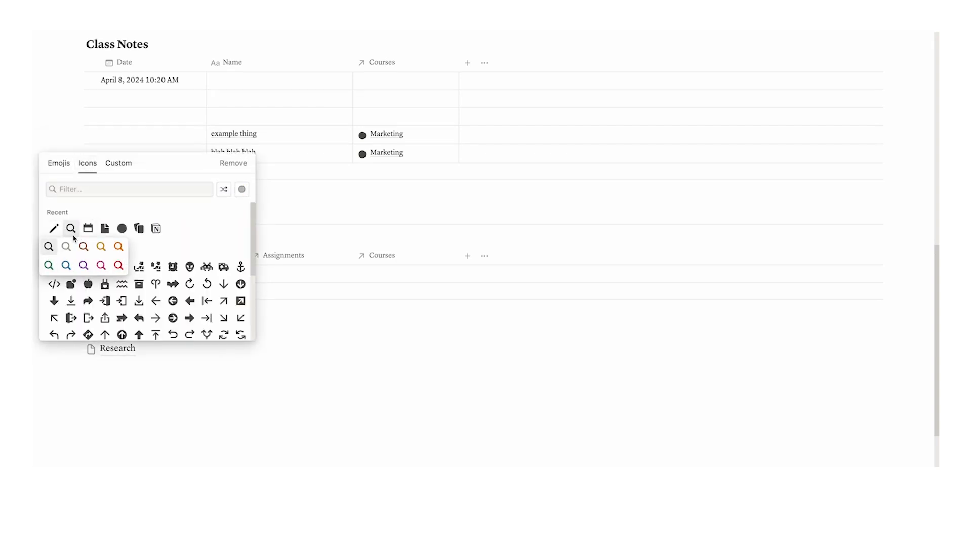
left_click(76, 237)
Move the Research database into the Research page and the Class Notes database into the Class Notes page
left_click_drag(106, 226, 175, 346)
scroll(175, 346, "up", 5)
left_click_drag(78, 244, 142, 436)
Review the Assignments, Class Notes and Research tables on the Marketing course page, then return to the dashboard
scroll(135, 294, "up", 6)
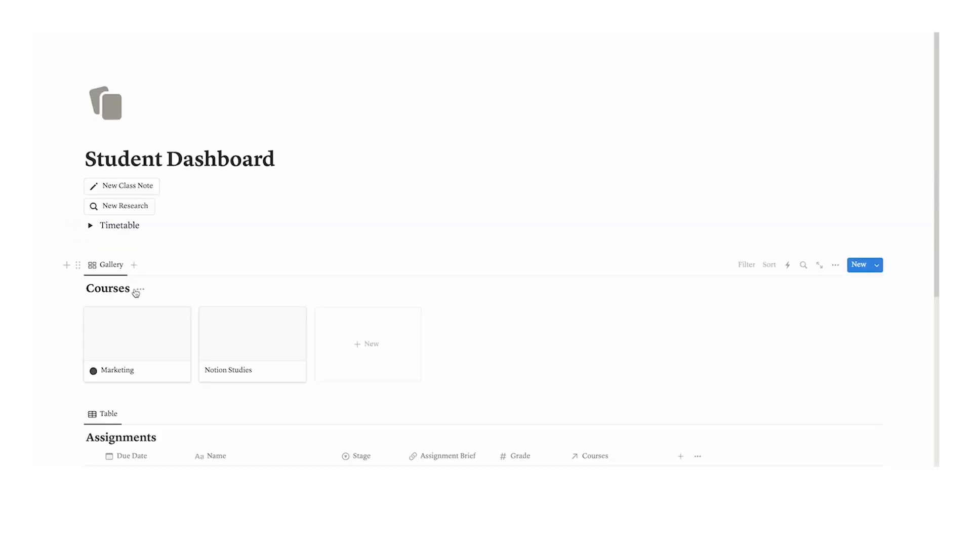
scroll(451, 274, "down", 3)
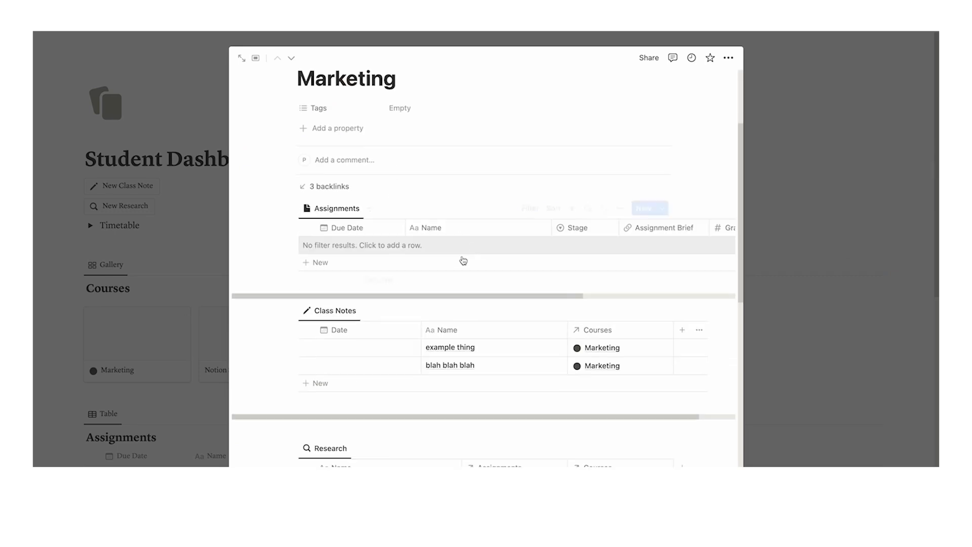
scroll(400, 238, "down", 2)
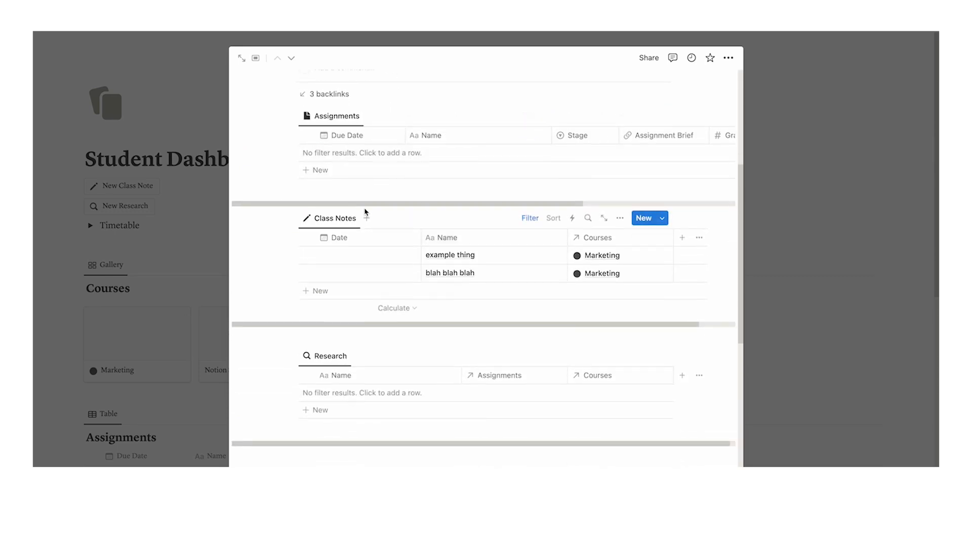
scroll(449, 243, "down", 2)
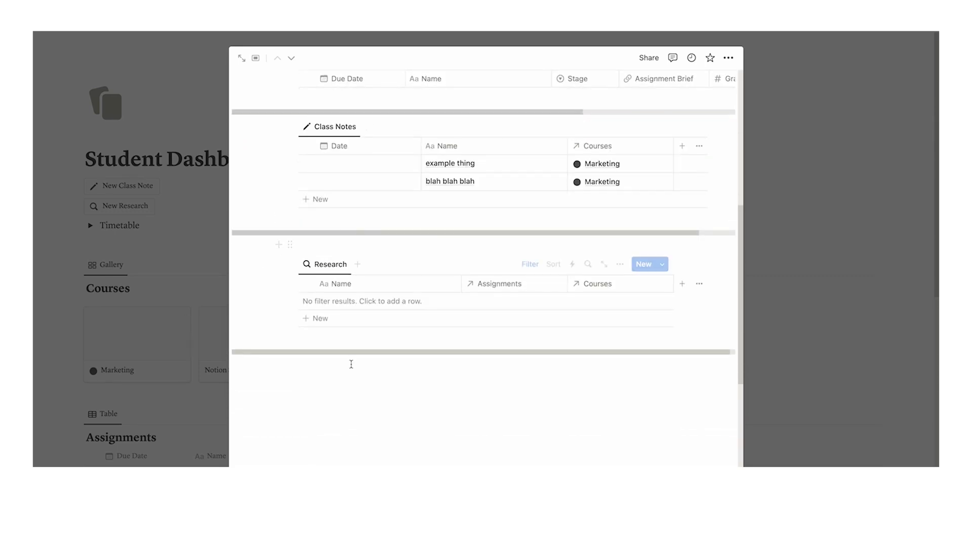
left_click(779, 240)
Add an assignment named "Report" to the Assignments table and link it to the Marketing course
scroll(607, 279, "down", 3)
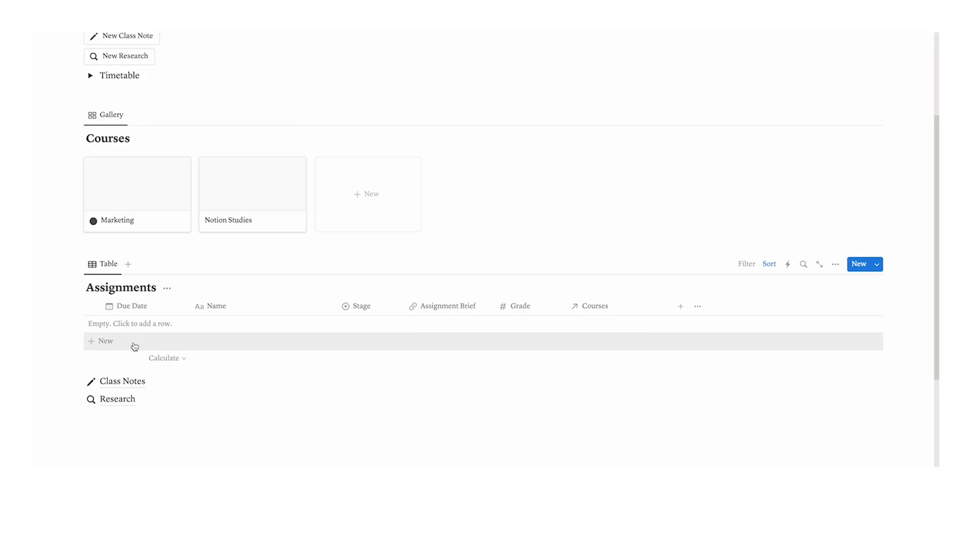
left_click(130, 343)
type("Rep")
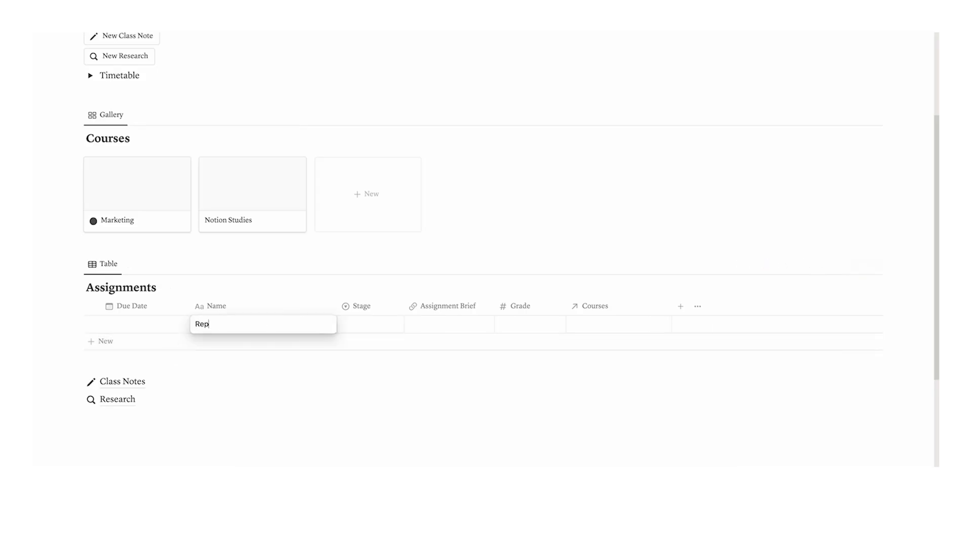
type("ort")
left_click(629, 326)
left_click(633, 358)
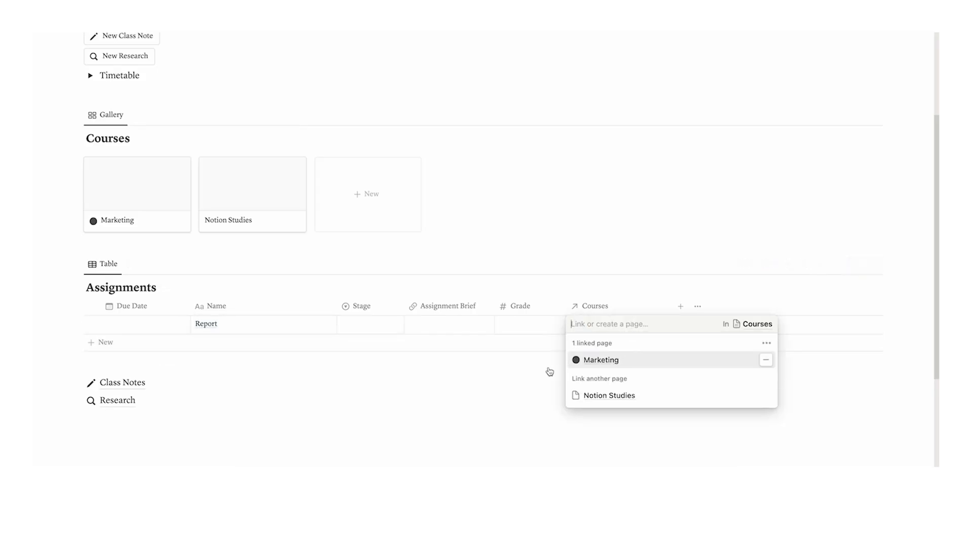
Open the Report assignment with its template as a full page, review its Research table, and return to the dashboard
left_click(472, 376)
left_click(315, 325)
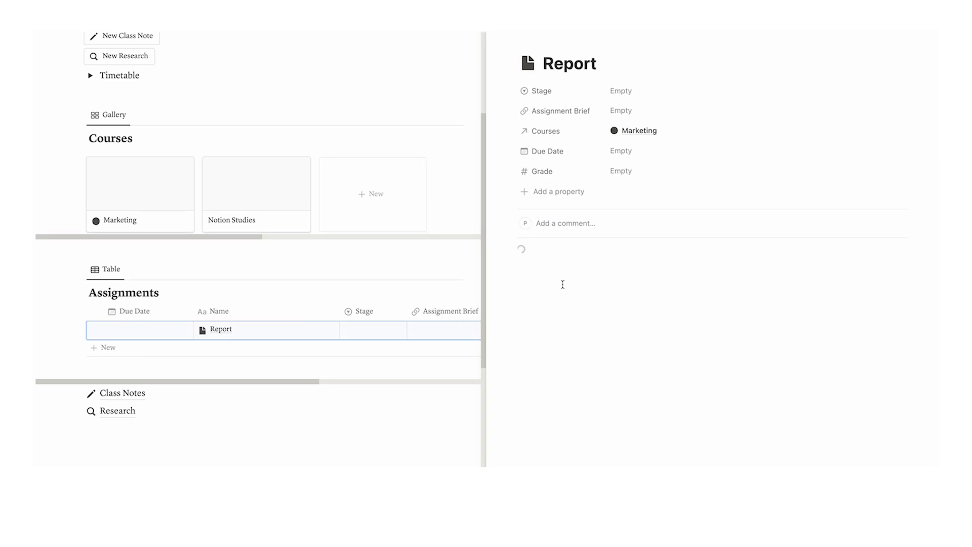
left_click(515, 25)
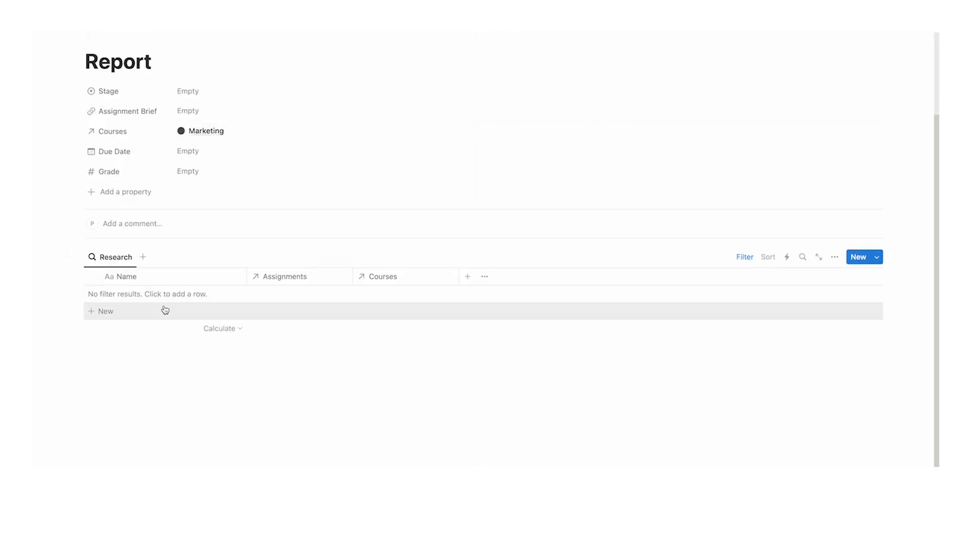
left_click(733, 261)
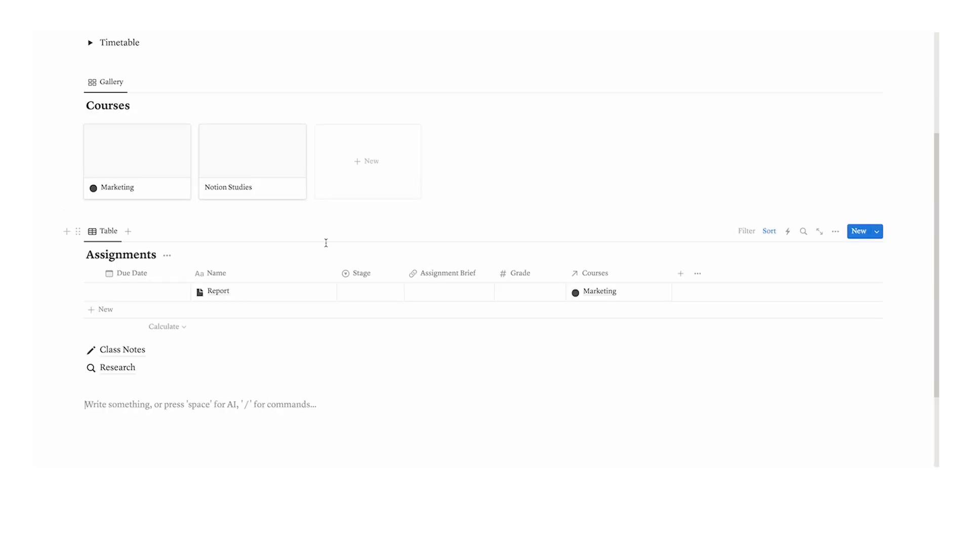
Rename the Assignments table view as Uncompleted and give it a black circle icon
left_click(373, 296)
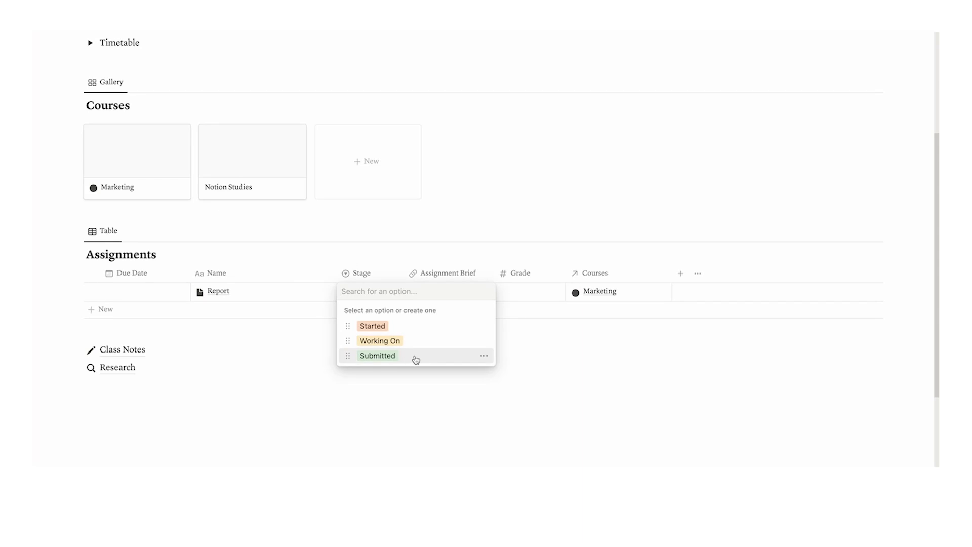
left_click(226, 418)
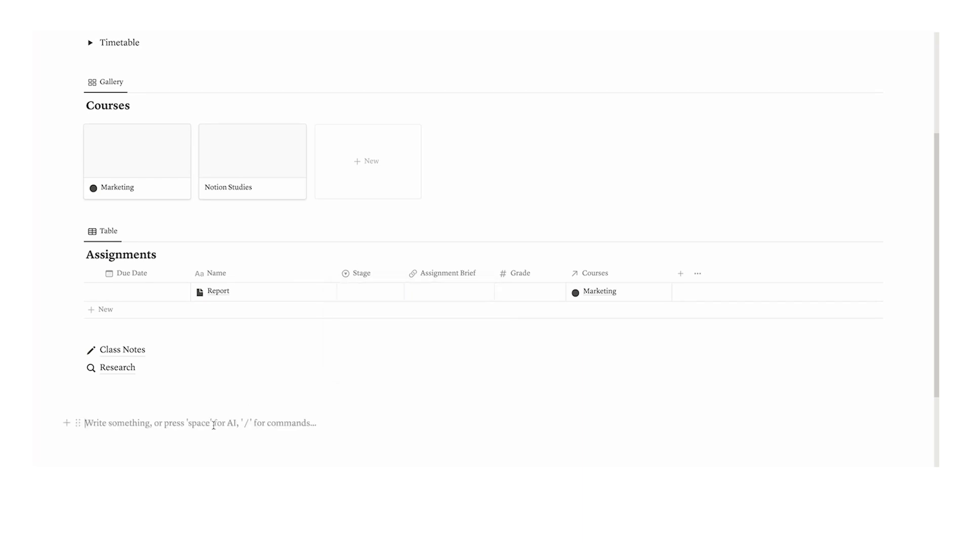
left_click(112, 234)
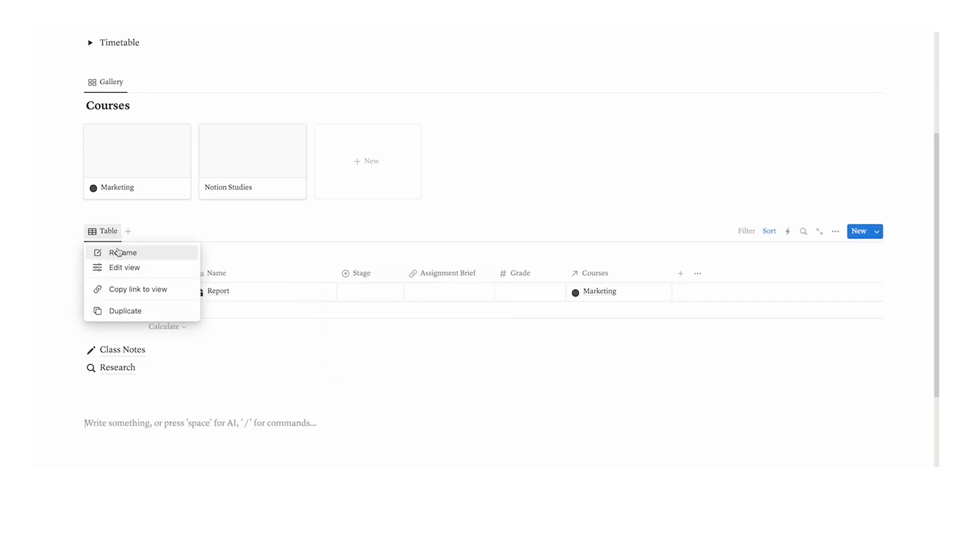
left_click(123, 268)
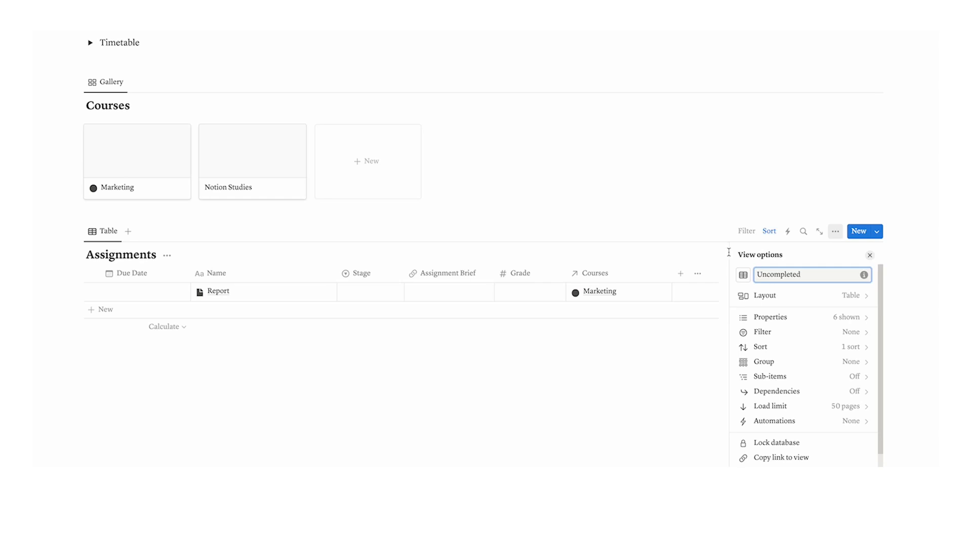
left_click(744, 276)
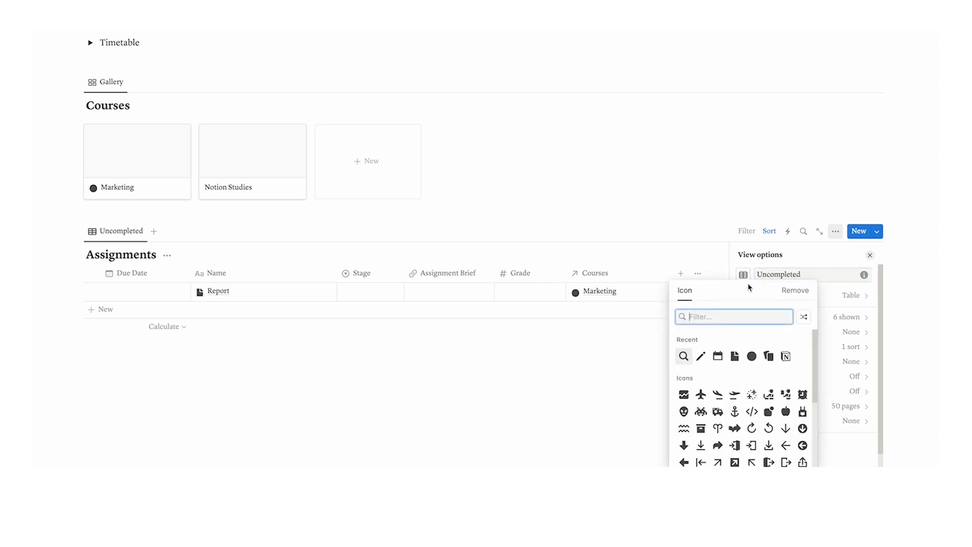
left_click(751, 356)
Filter the Uncompleted view of Assignments so that Stage is not Submitted
left_click(749, 232)
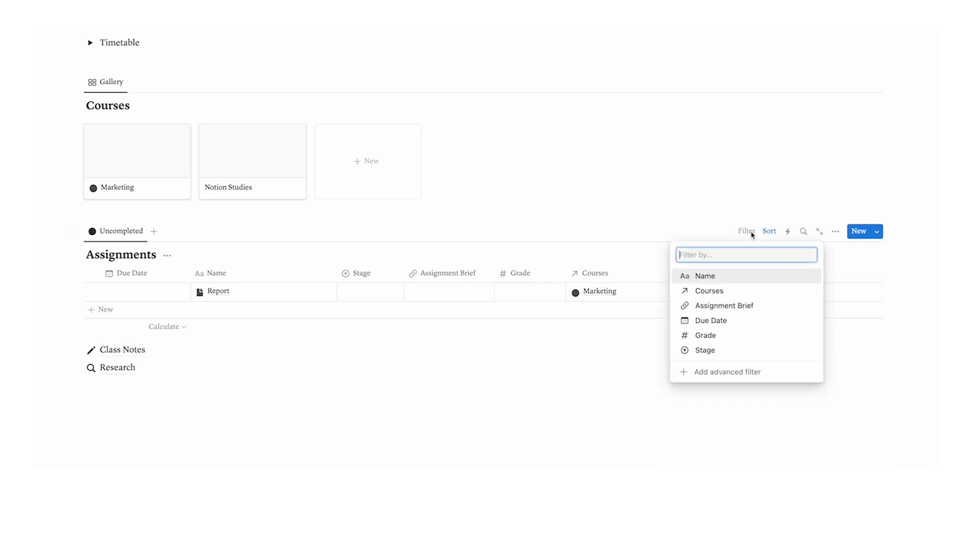
left_click(713, 351)
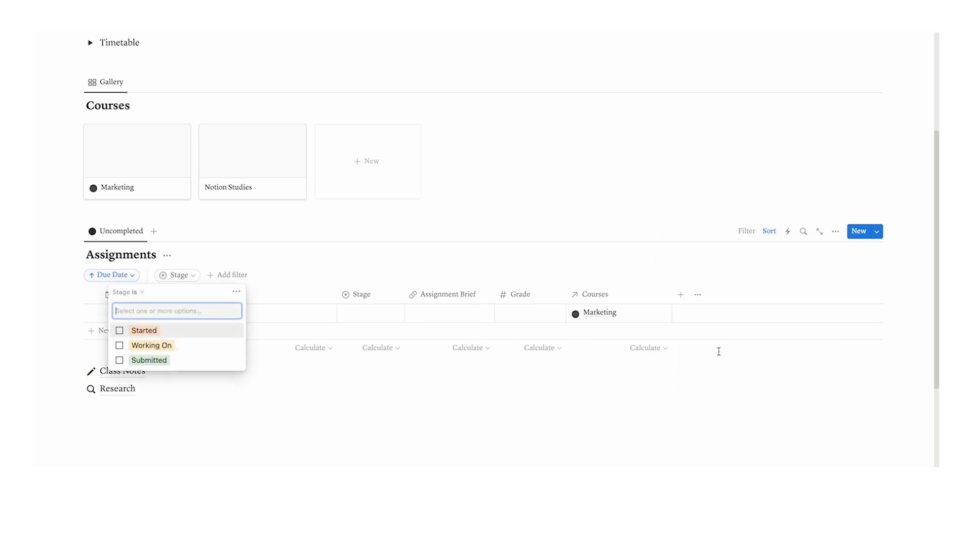
left_click(142, 294)
left_click(138, 321)
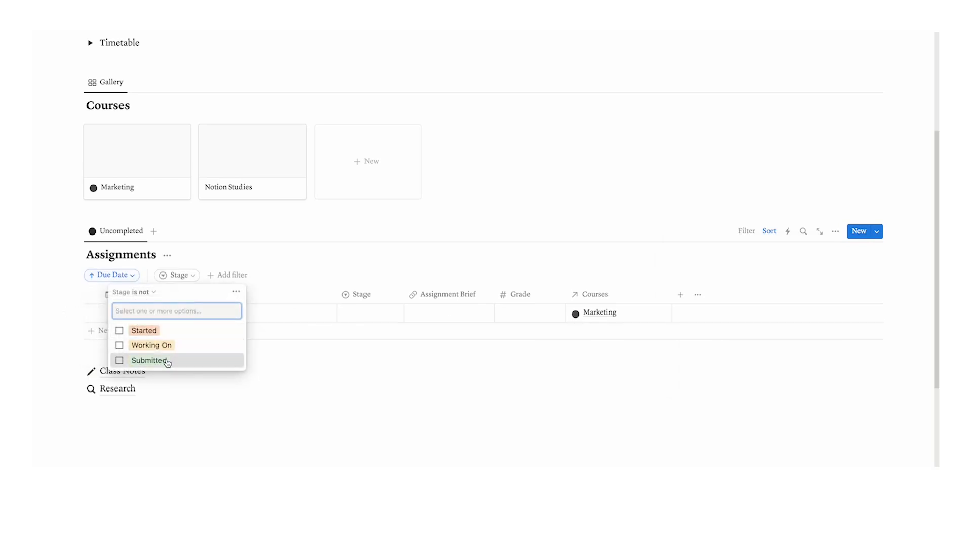
left_click(168, 360)
Duplicate the Uncompleted view, name the copy Completed, and give it a circled checkmark icon
left_click(136, 231)
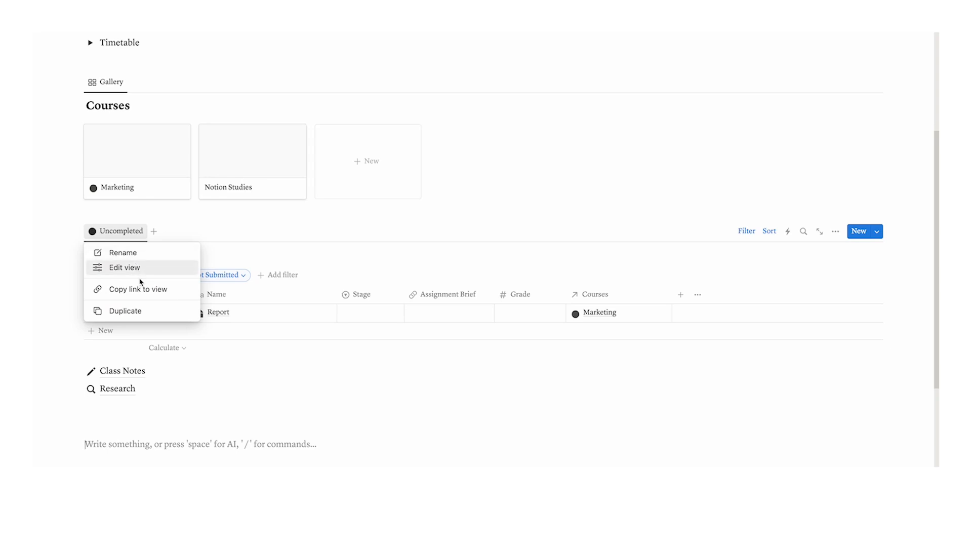
left_click(136, 309)
type("Completed")
left_click(743, 274)
type("check")
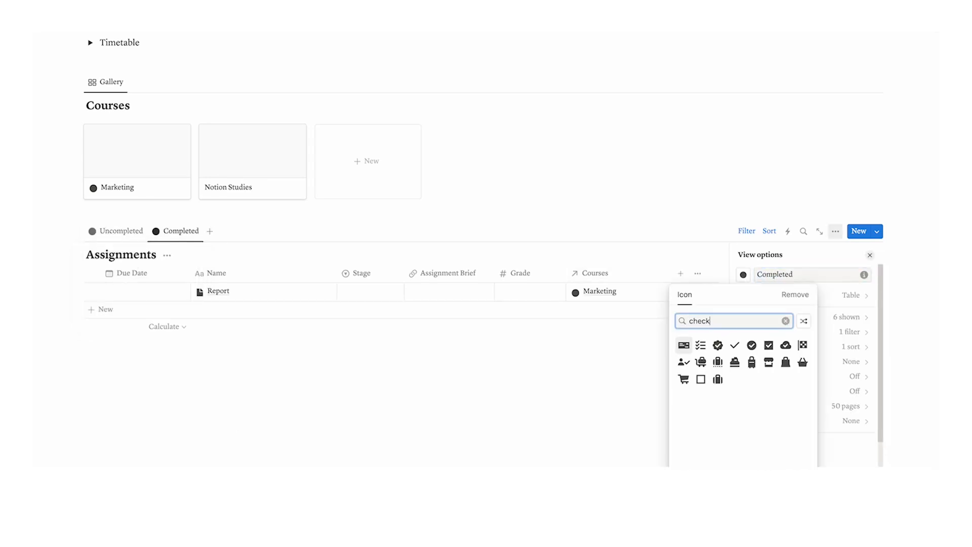
left_click(752, 345)
left_click(870, 255)
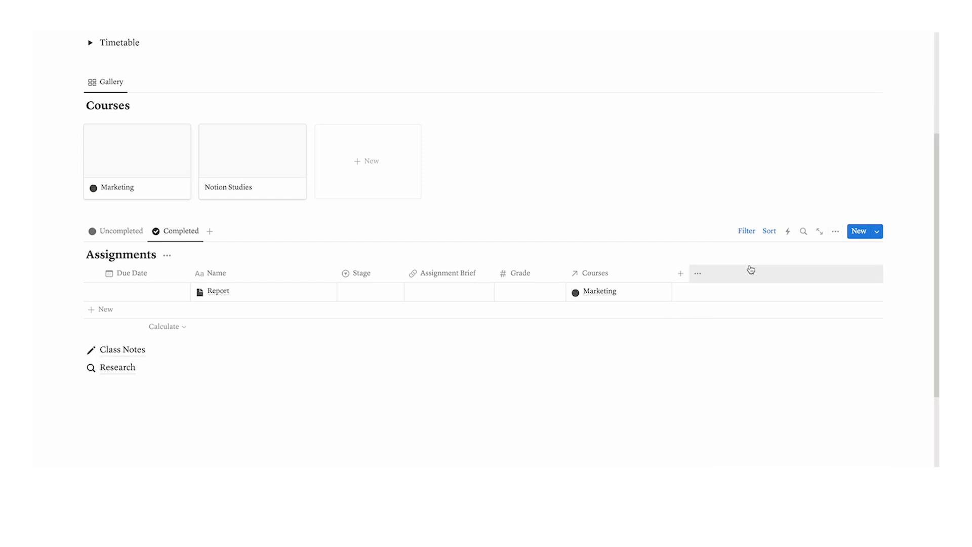
Change the Completed view's Stage filter from is not to is, with Submitted as its value
left_click(751, 237)
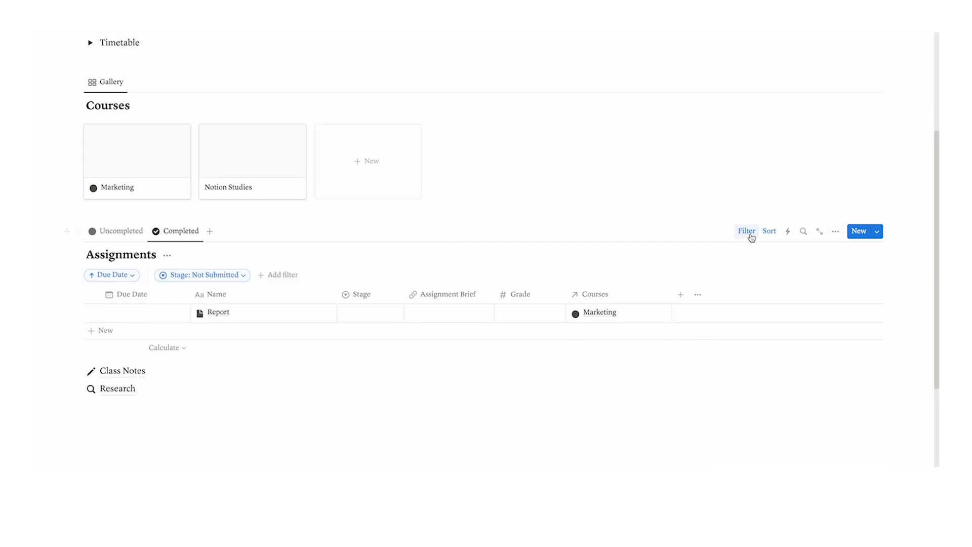
left_click(246, 276)
left_click(172, 292)
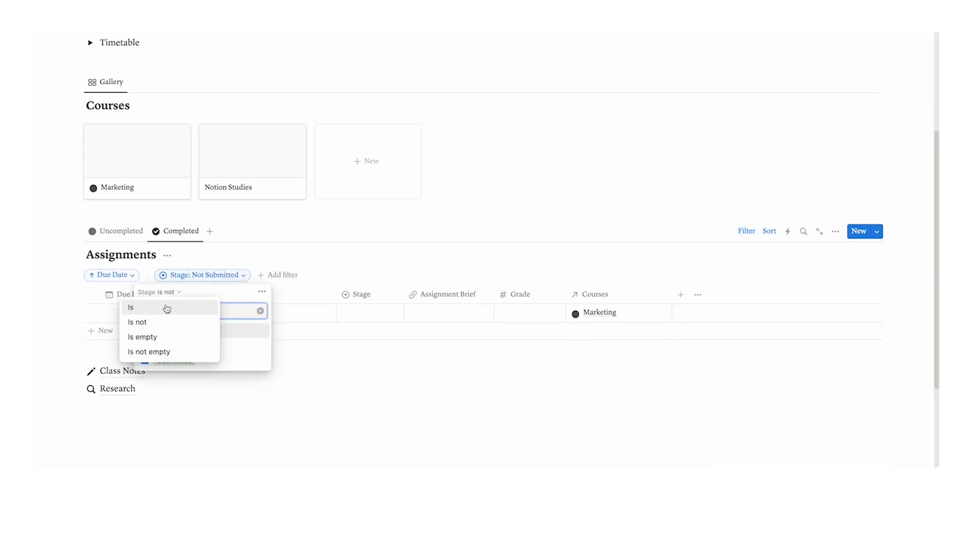
left_click(166, 307)
left_click(188, 240)
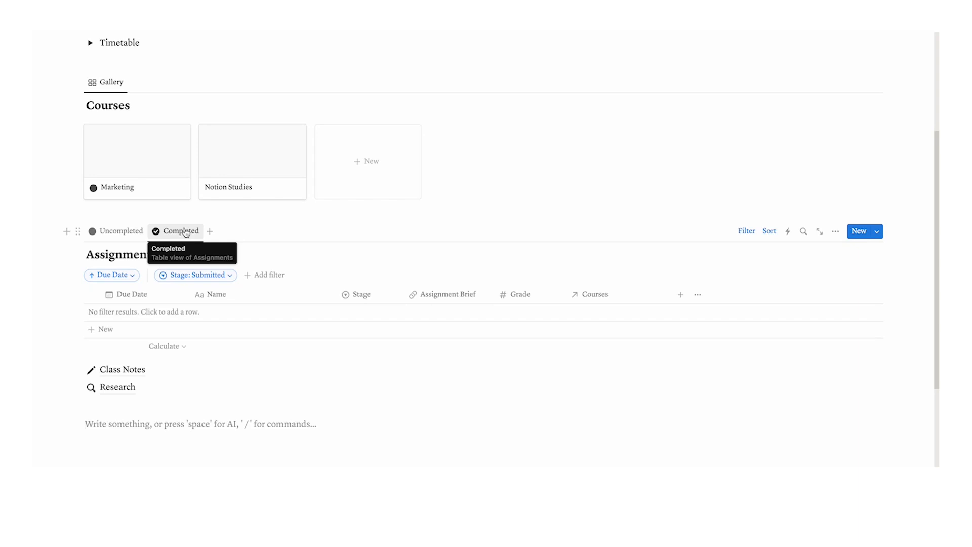
Hide the Grade property in the Uncompleted view of Assignments
left_click(129, 233)
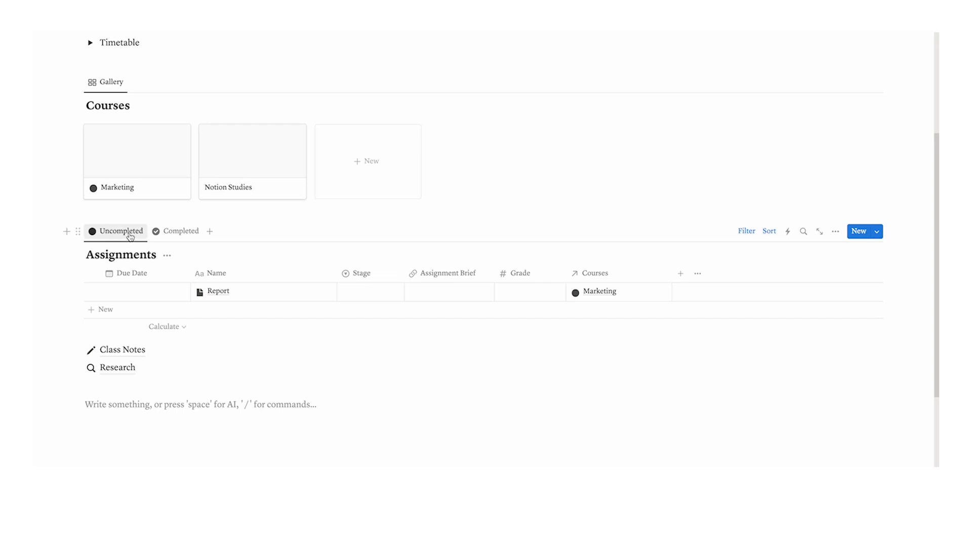
left_click(517, 274)
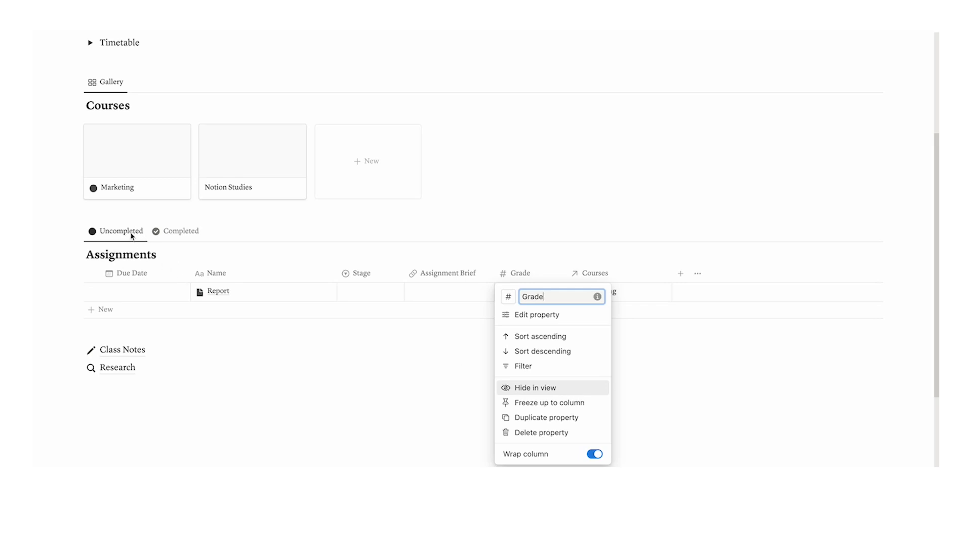
left_click(535, 387)
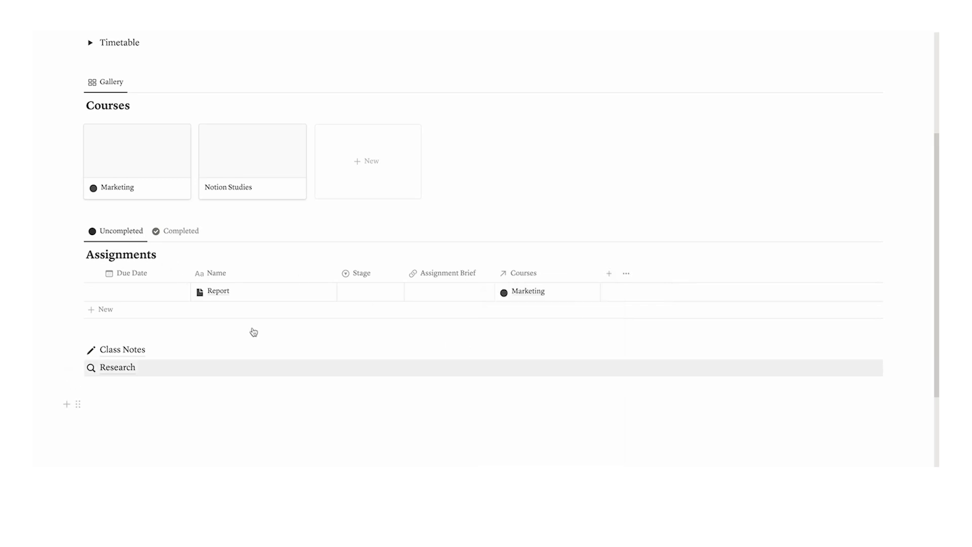
Set the Grade column's calculation in the Completed view to Average
left_click(180, 238)
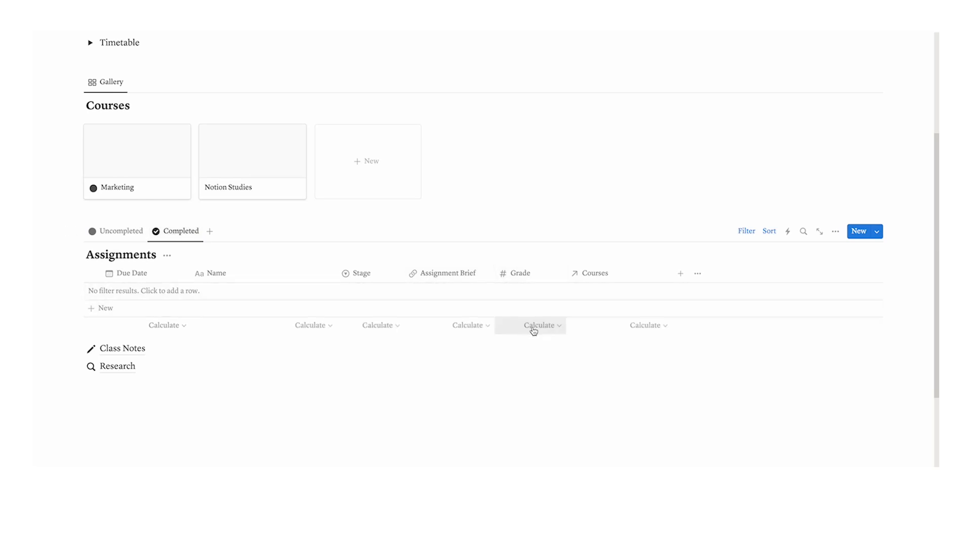
left_click(531, 327)
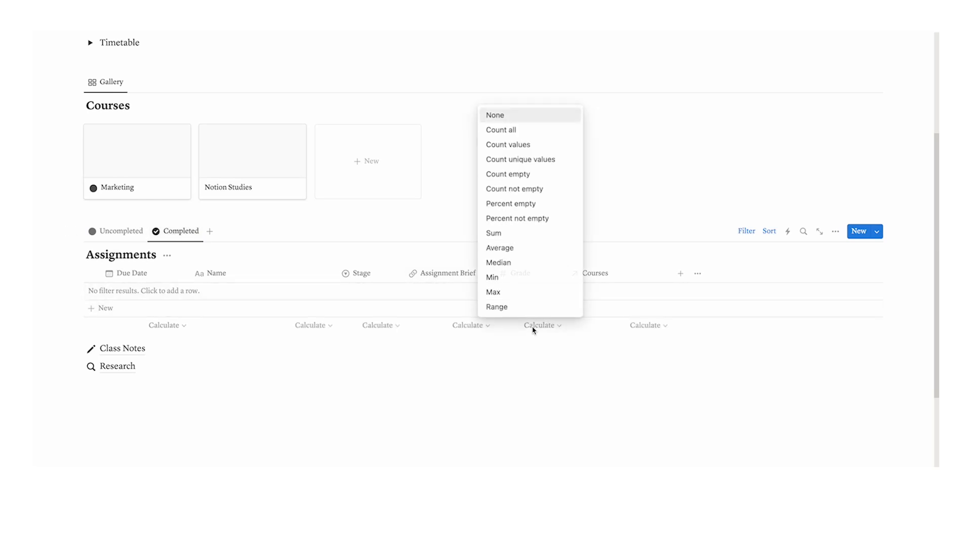
left_click(521, 253)
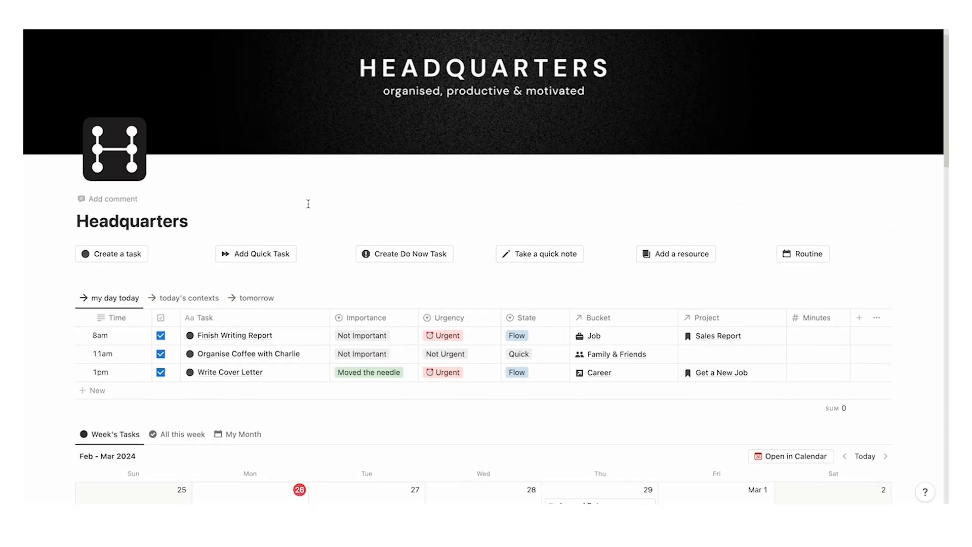
Look over the Headquarters dashboard's daily task table and weekly calendar
scroll(309, 201, "down", 10)
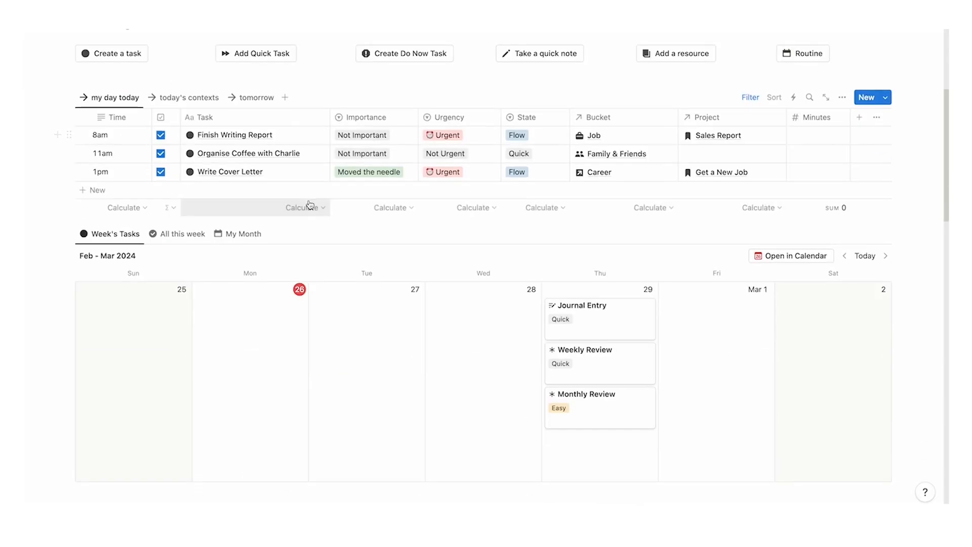
scroll(309, 201, "down", 5)
scroll(308, 211, "up", 15)
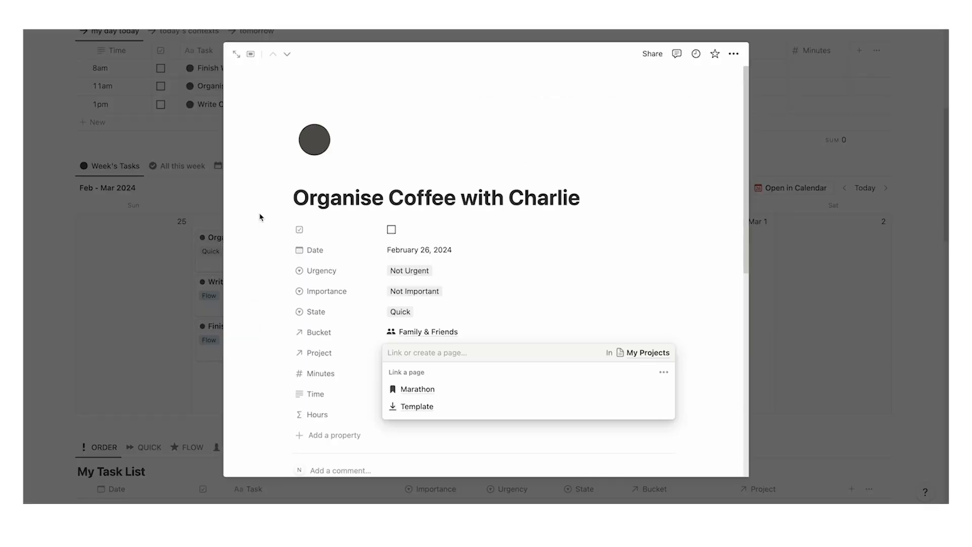
Set the Importance of the Write Cover Letter task to Moved the needle in the Completed this Week table
key("Escape")
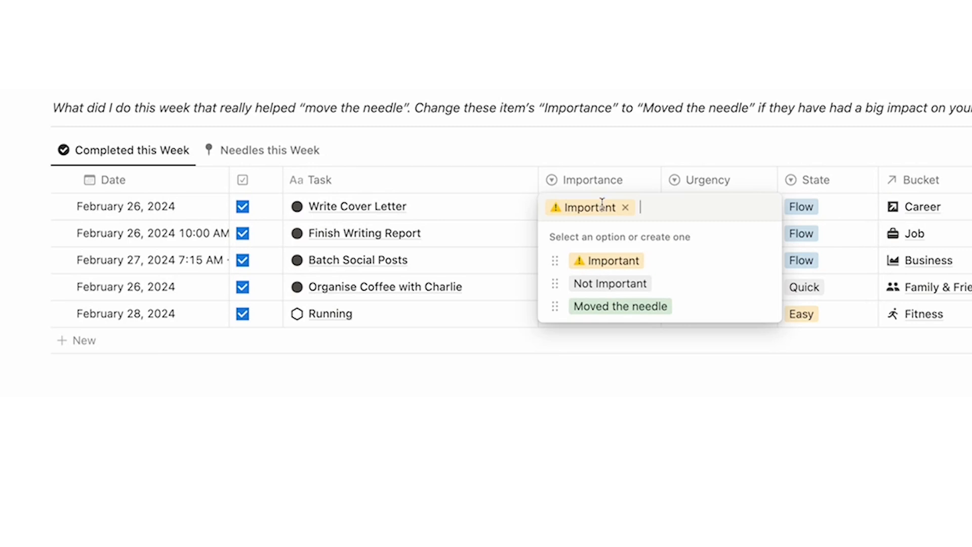
left_click(682, 314)
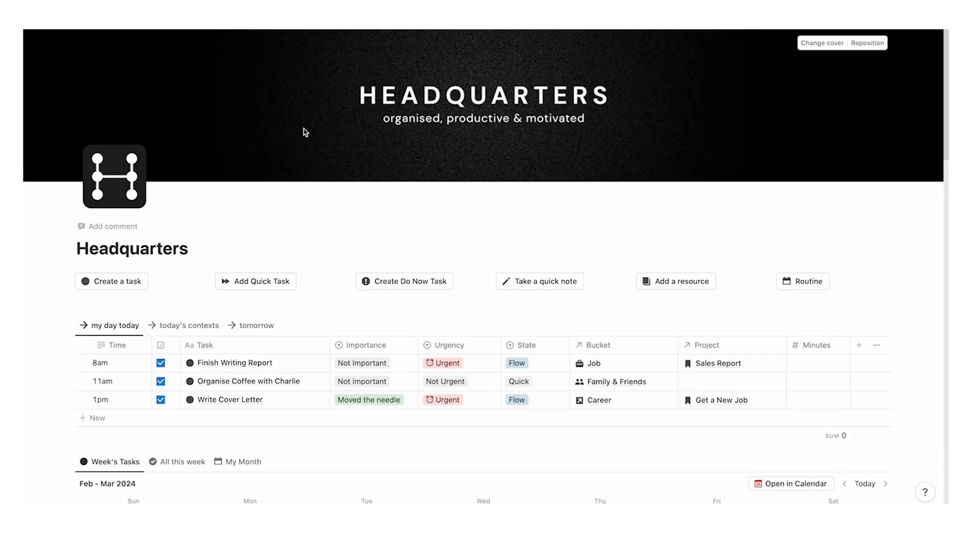